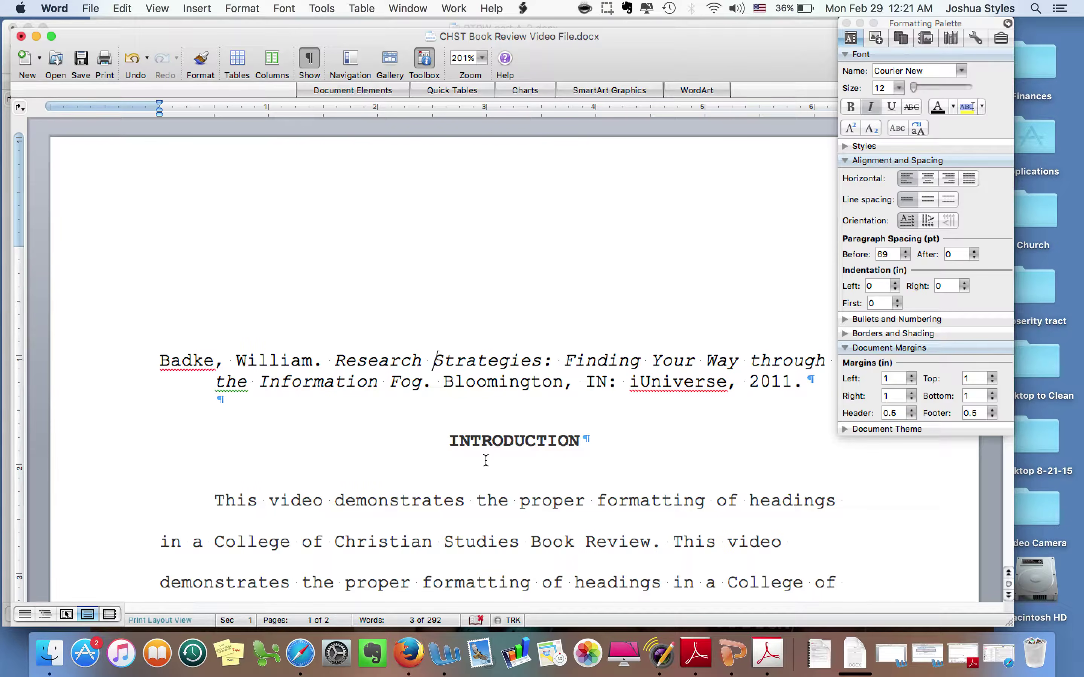
Look through both pages of the book review, checking the headings and the empty page header and footer areas.
scroll(533, 494, "down", 5)
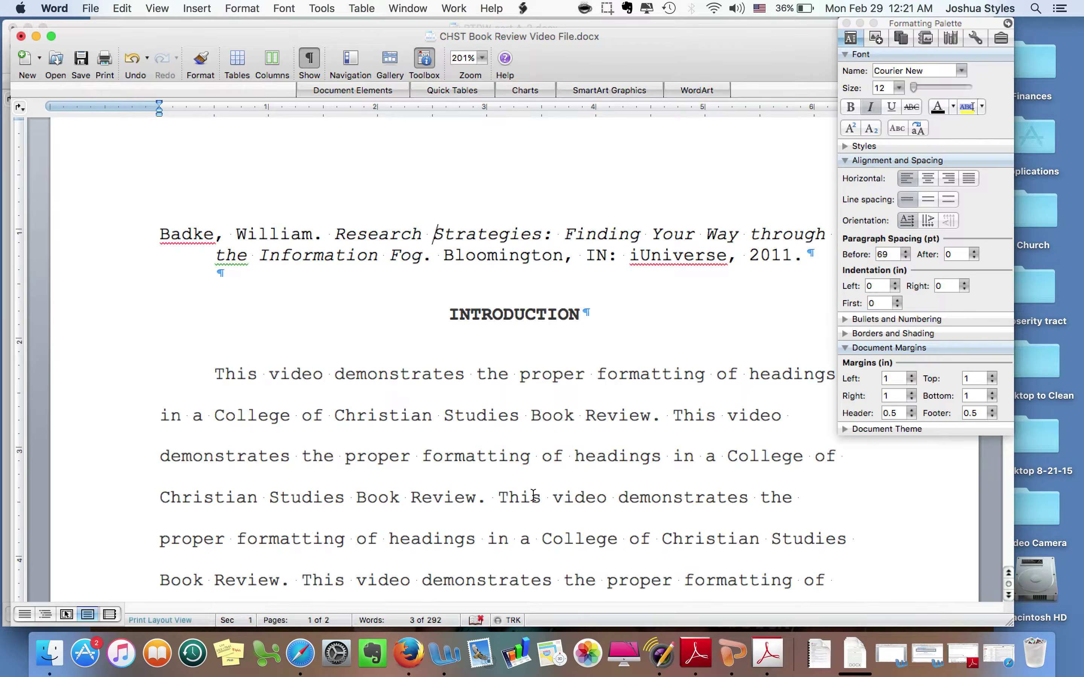
scroll(533, 494, "down", 10)
scroll(533, 494, "down", 15)
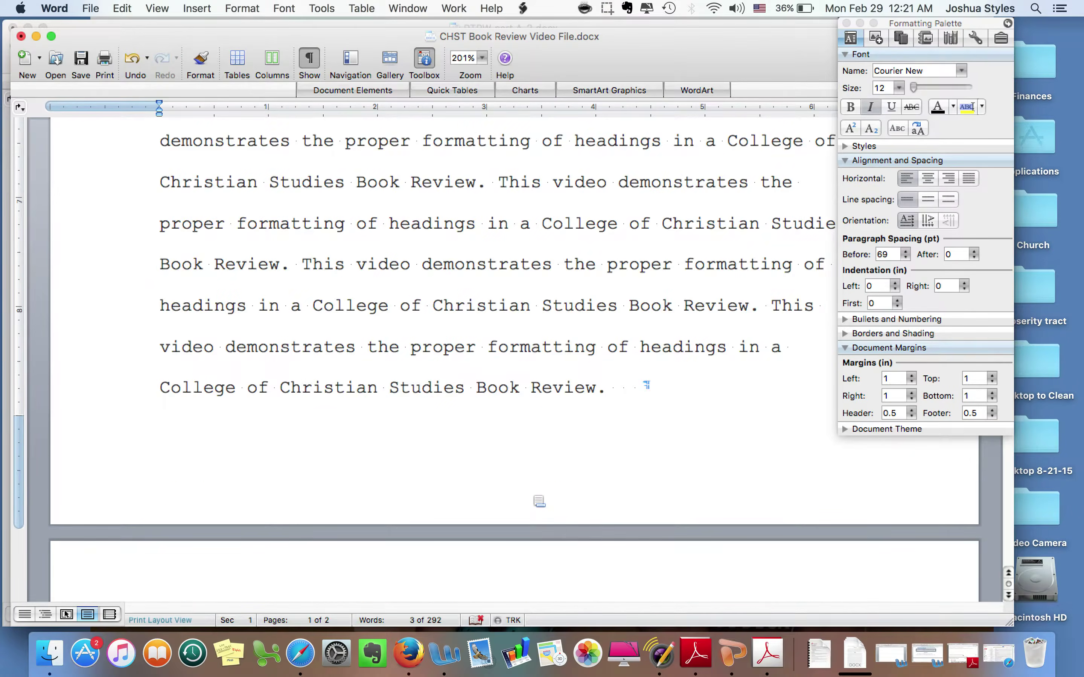
scroll(539, 501, "down", 15)
scroll(539, 501, "up", 16)
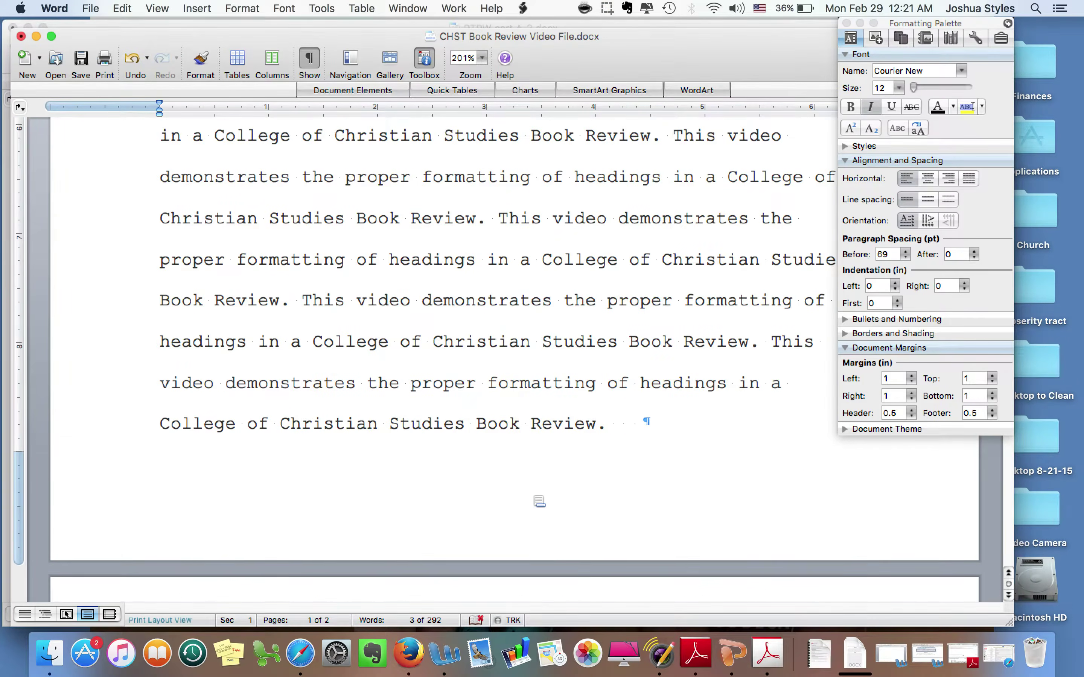
scroll(539, 501, "up", 2)
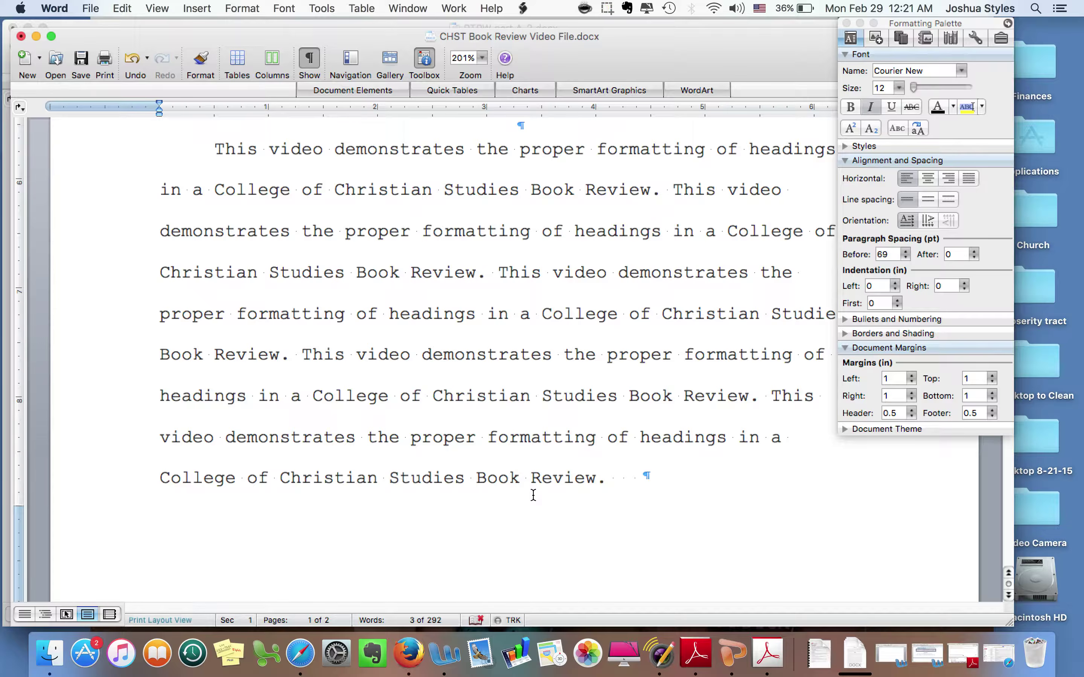
scroll(532, 494, "up", 15)
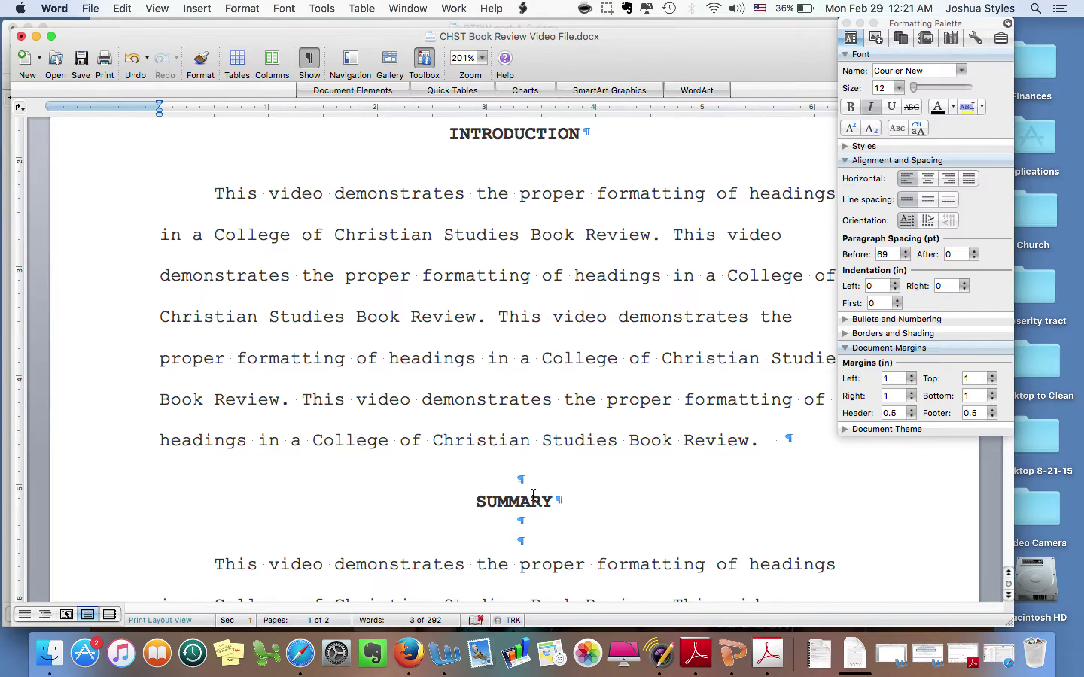
scroll(533, 494, "up", 10)
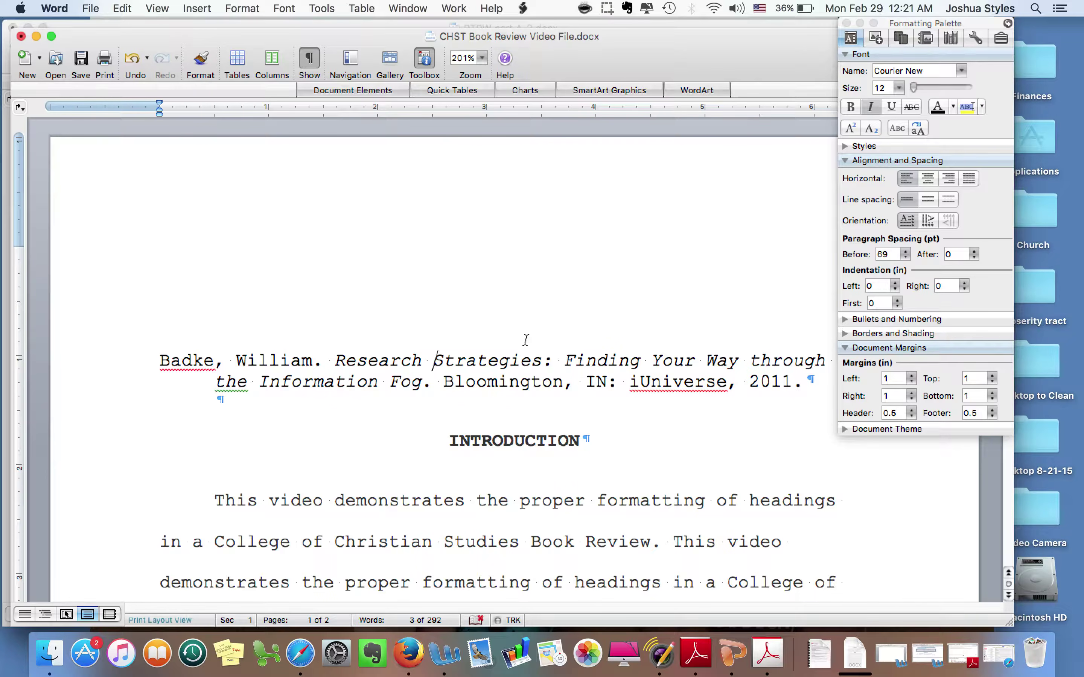
scroll(526, 341, "down", 20)
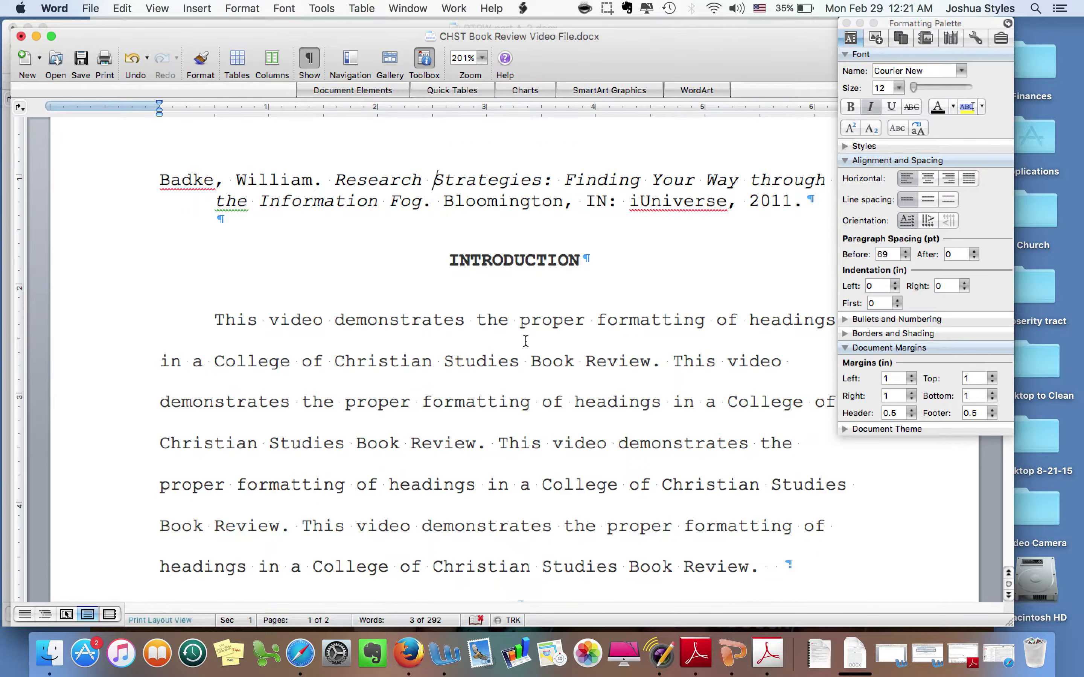
scroll(525, 341, "down", 5)
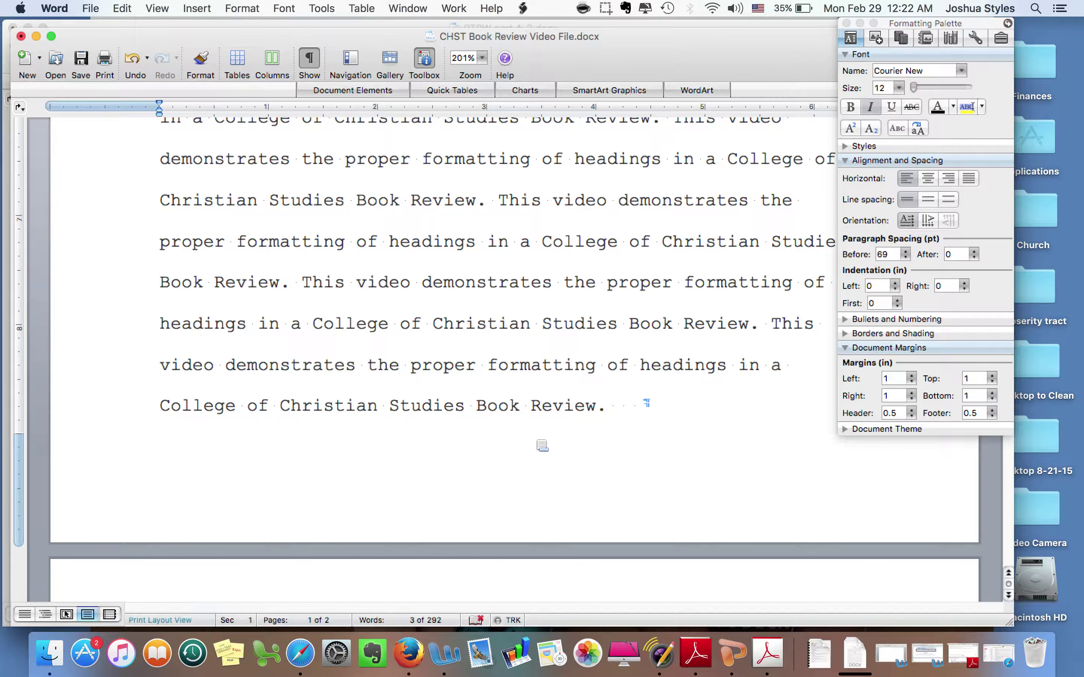
scroll(542, 446, "down", 15)
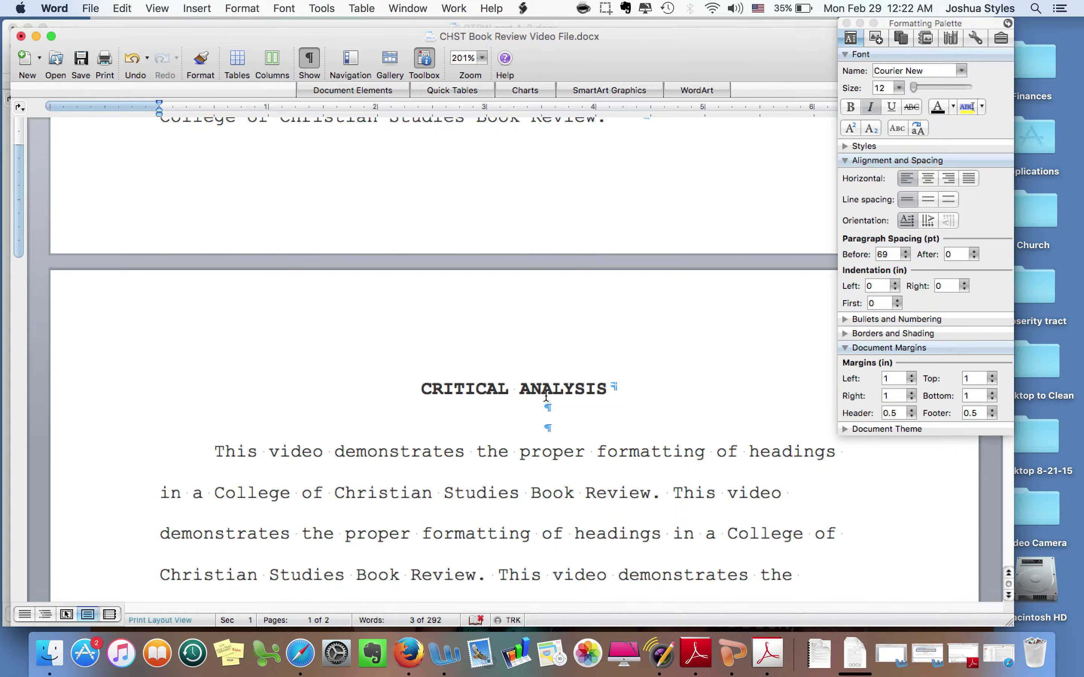
scroll(546, 396, "up", 6)
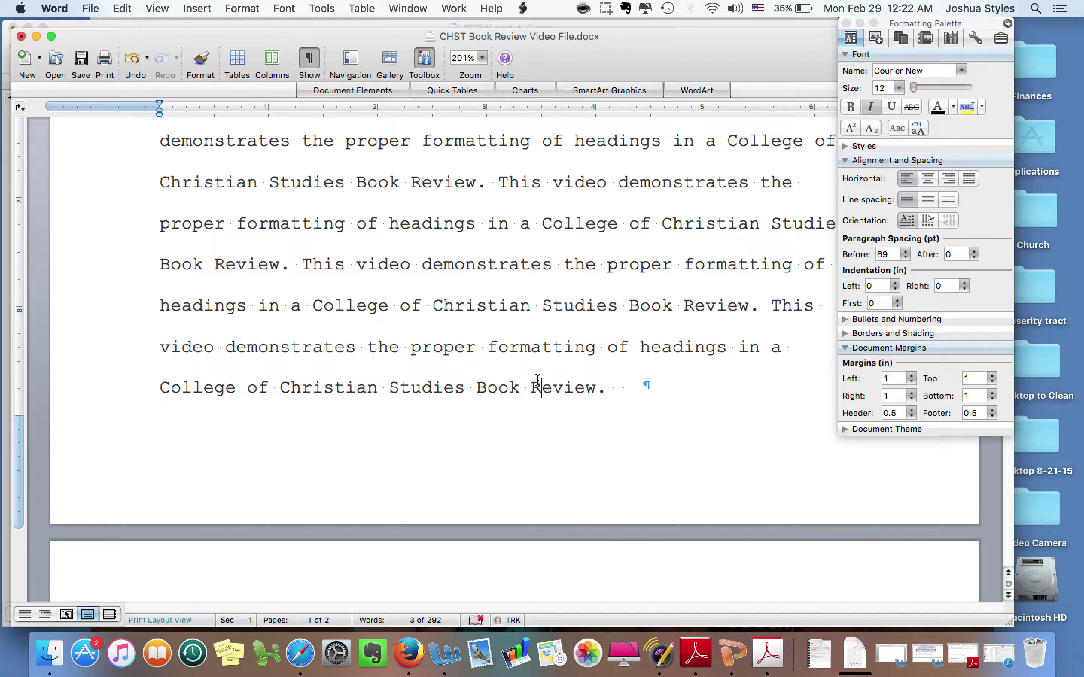
Insert page numbers at the top of the page (header) with center alignment, including the first page.
left_click(539, 386)
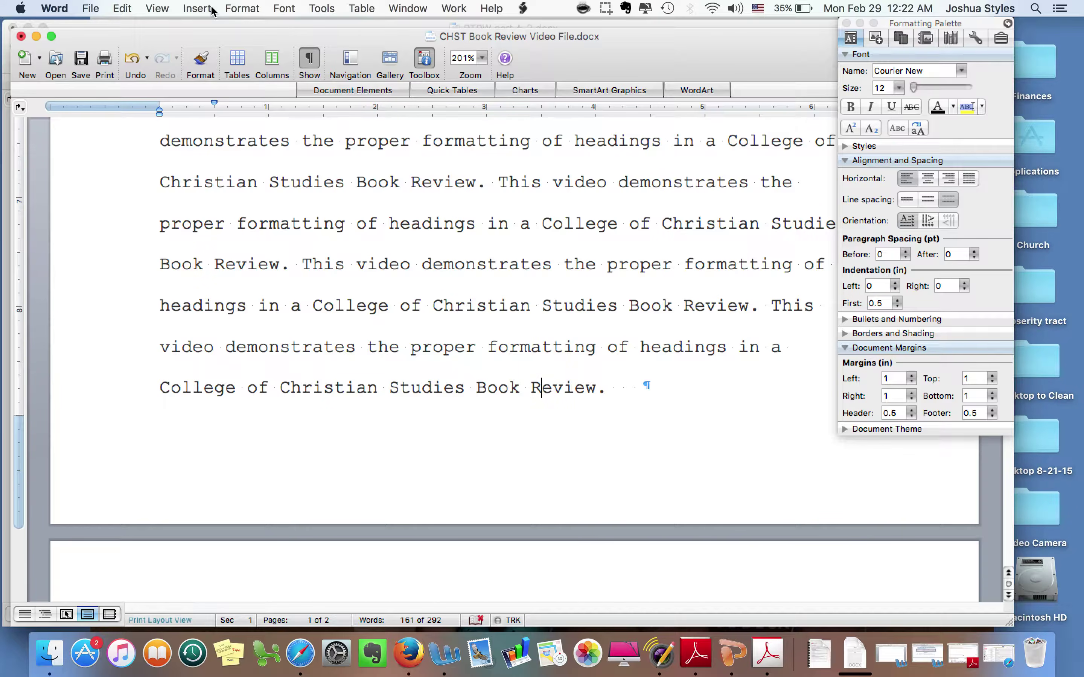
left_click(197, 9)
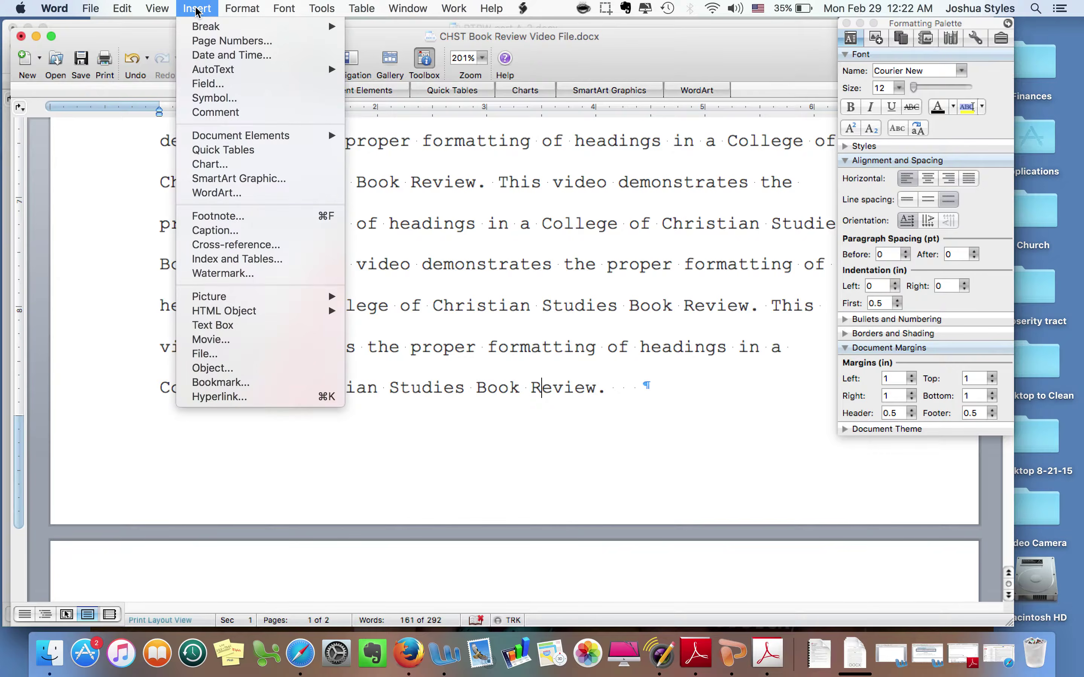
left_click(207, 41)
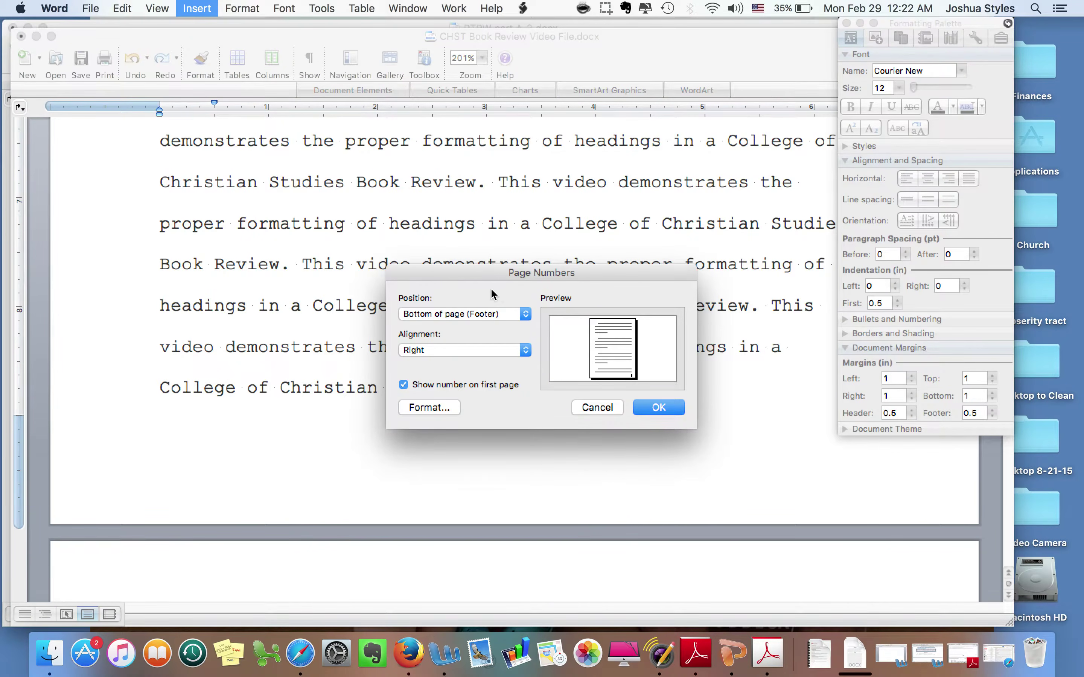
left_click(458, 313)
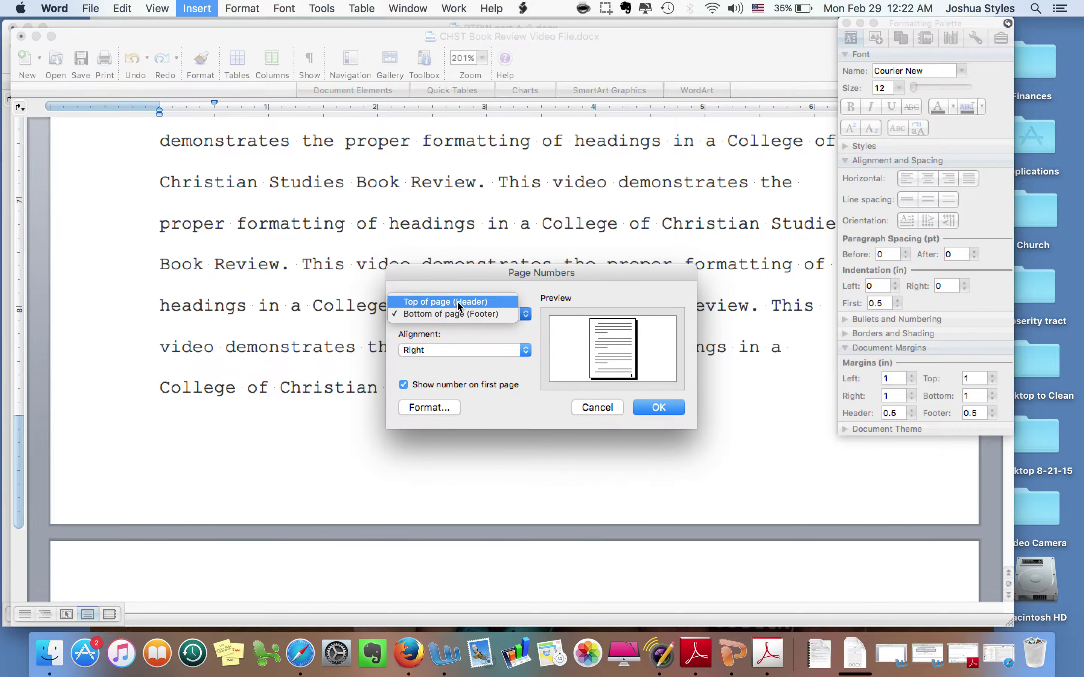
left_click(457, 302)
left_click(468, 350)
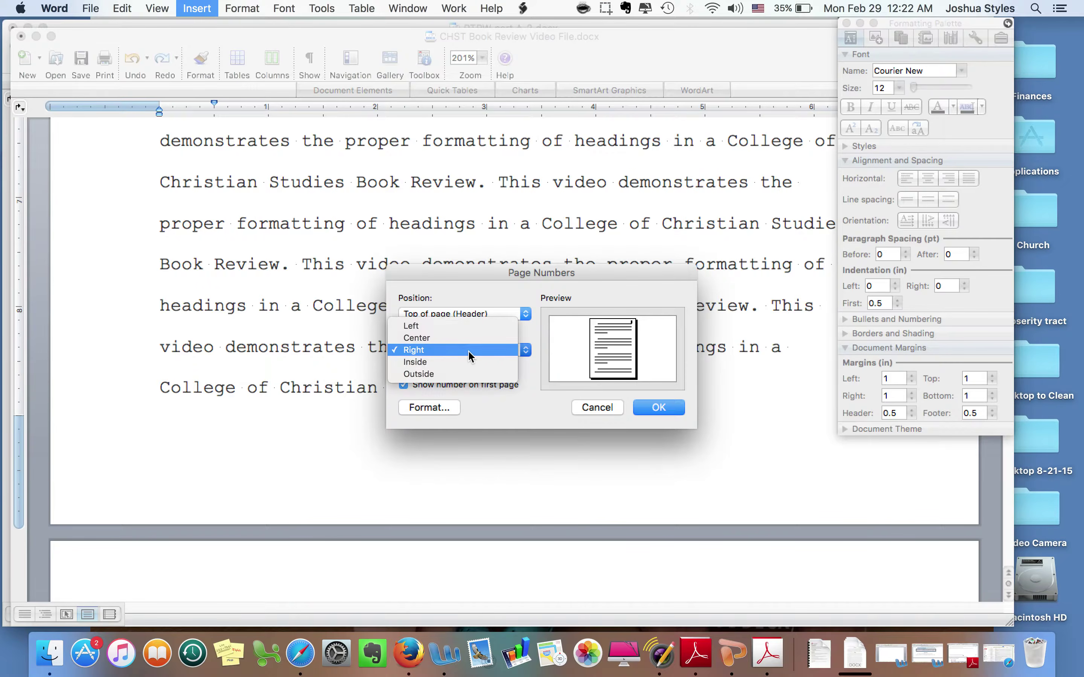
left_click(474, 341)
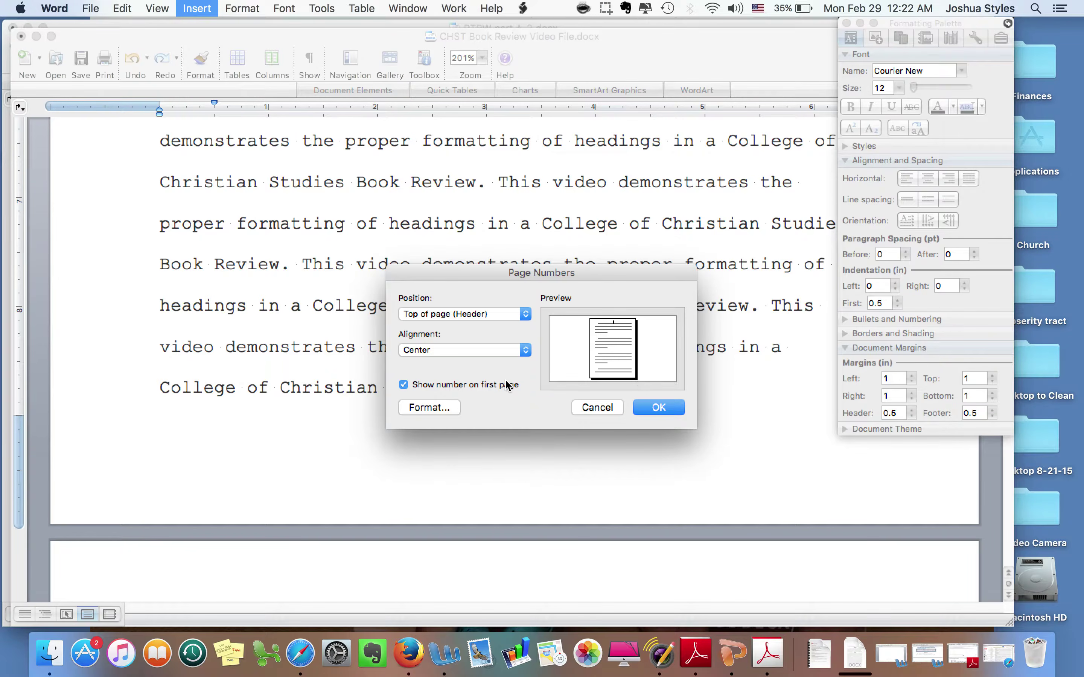
left_click(658, 408)
Enable Different First Page in the header of page 1, and return to the body text.
scroll(645, 412, "up", 5)
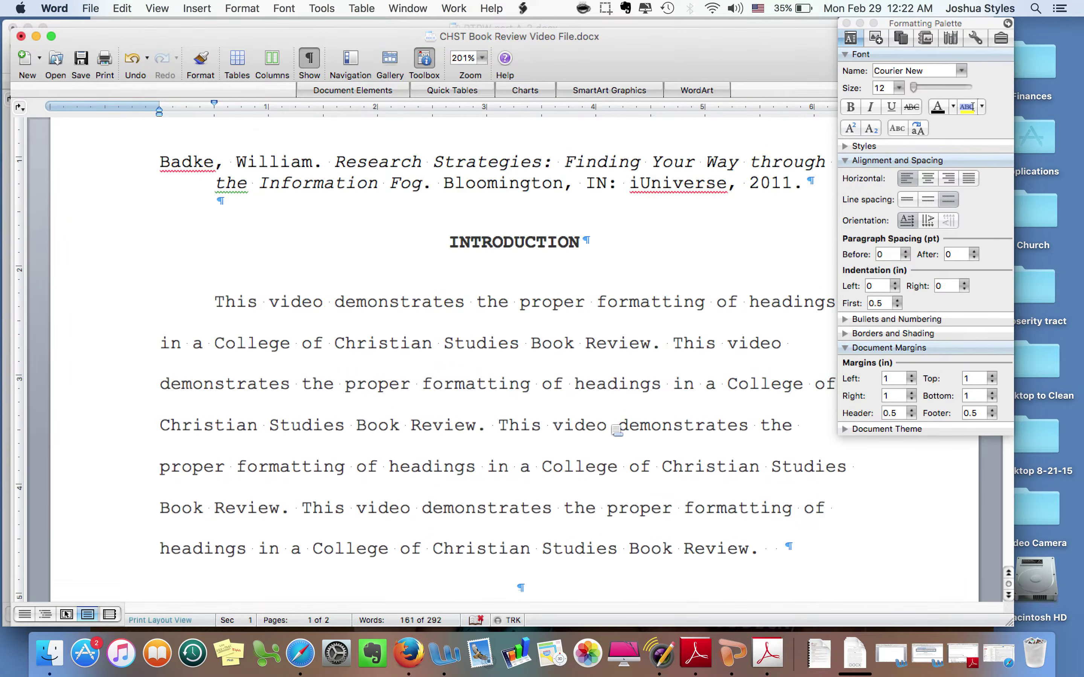
scroll(617, 430, "up", 4)
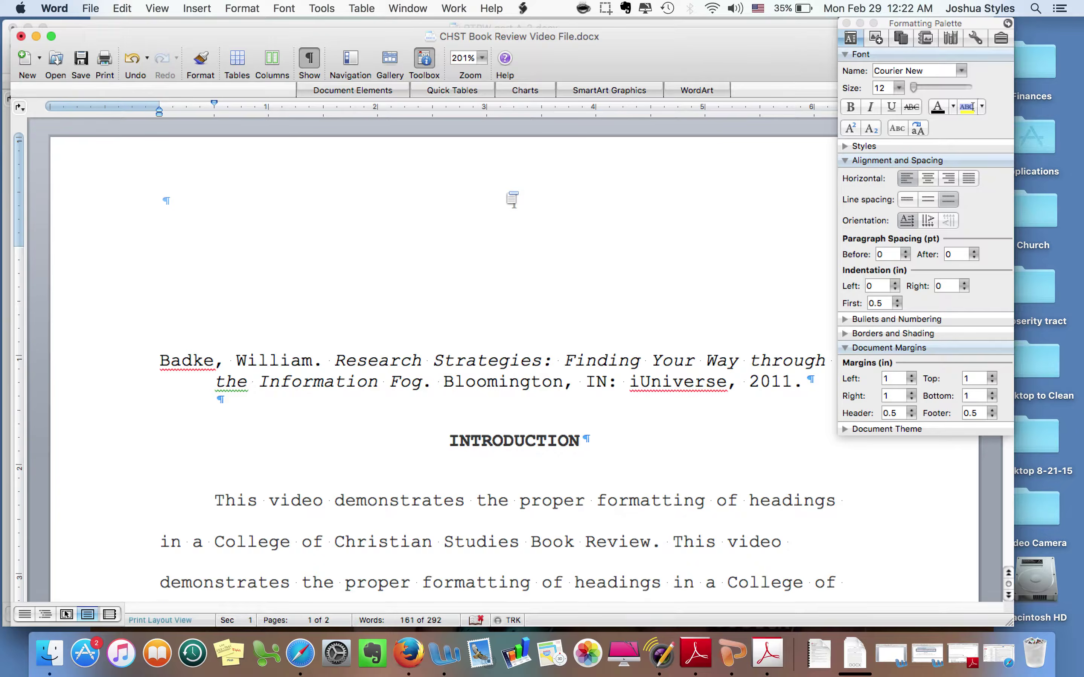
scroll(512, 199, "down", 20)
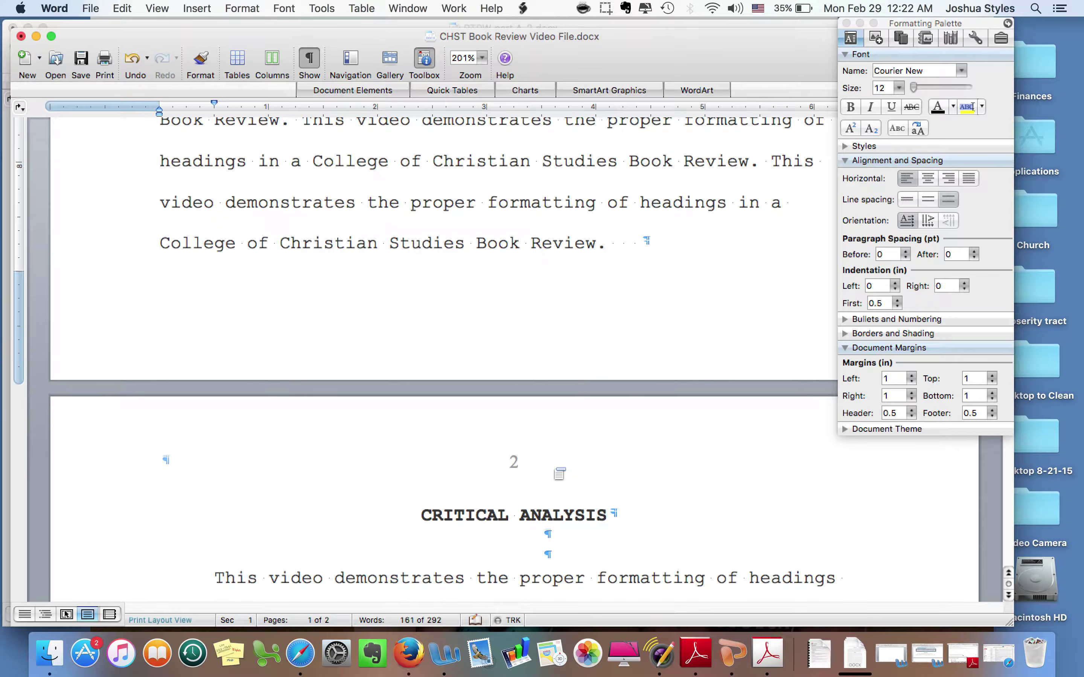
scroll(559, 475, "up", 20)
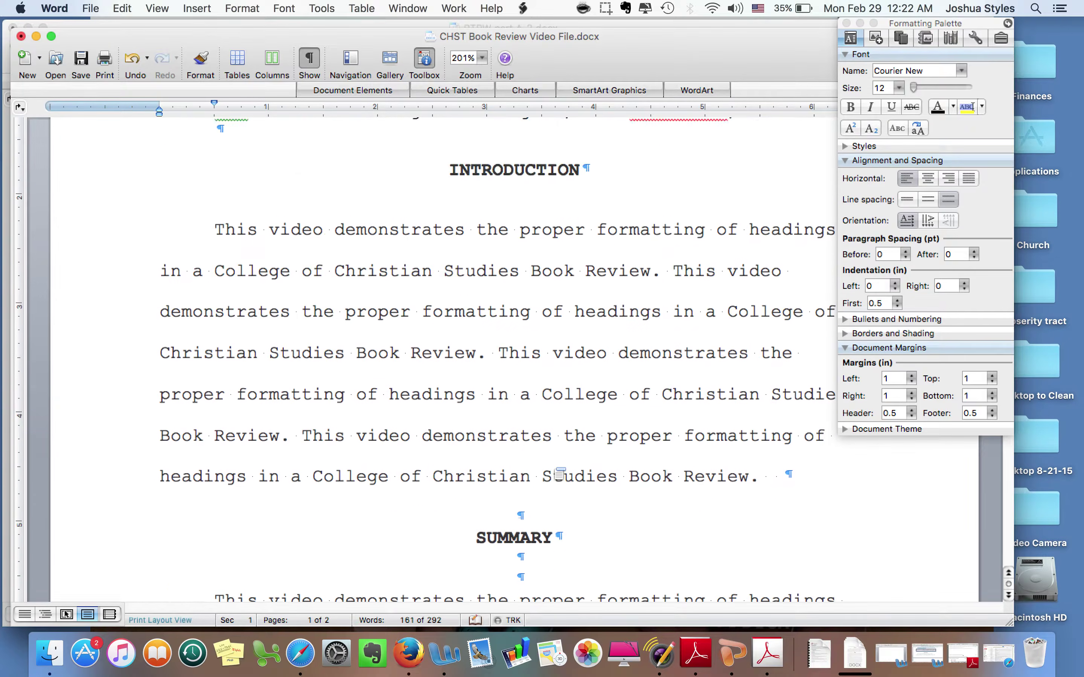
scroll(559, 474, "up", 3)
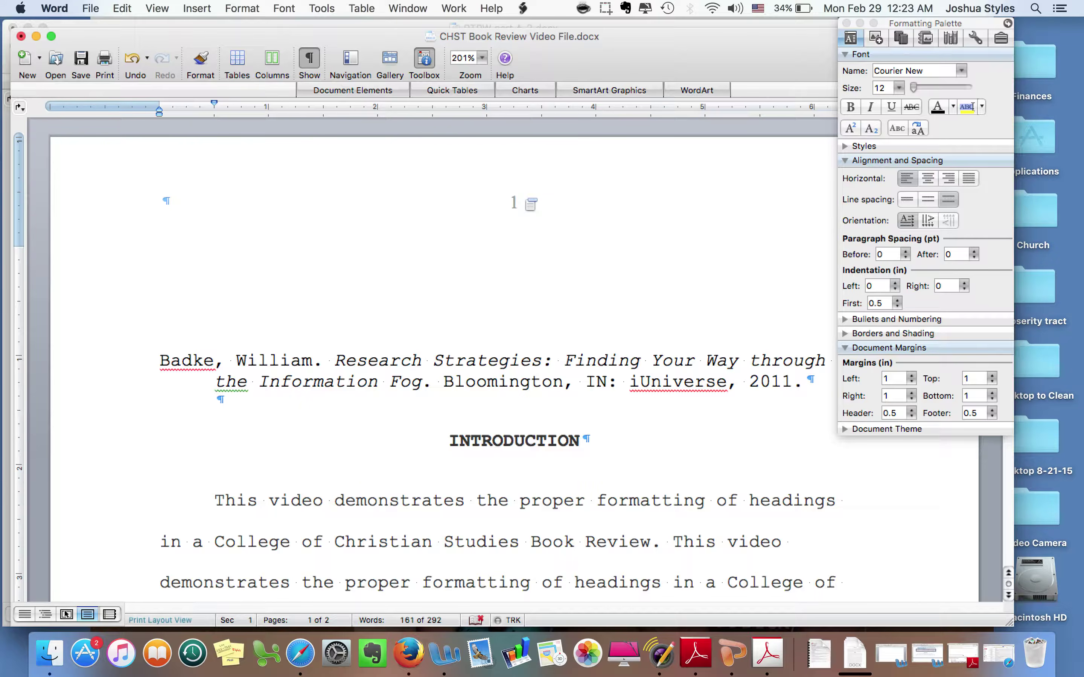
double_click(526, 203)
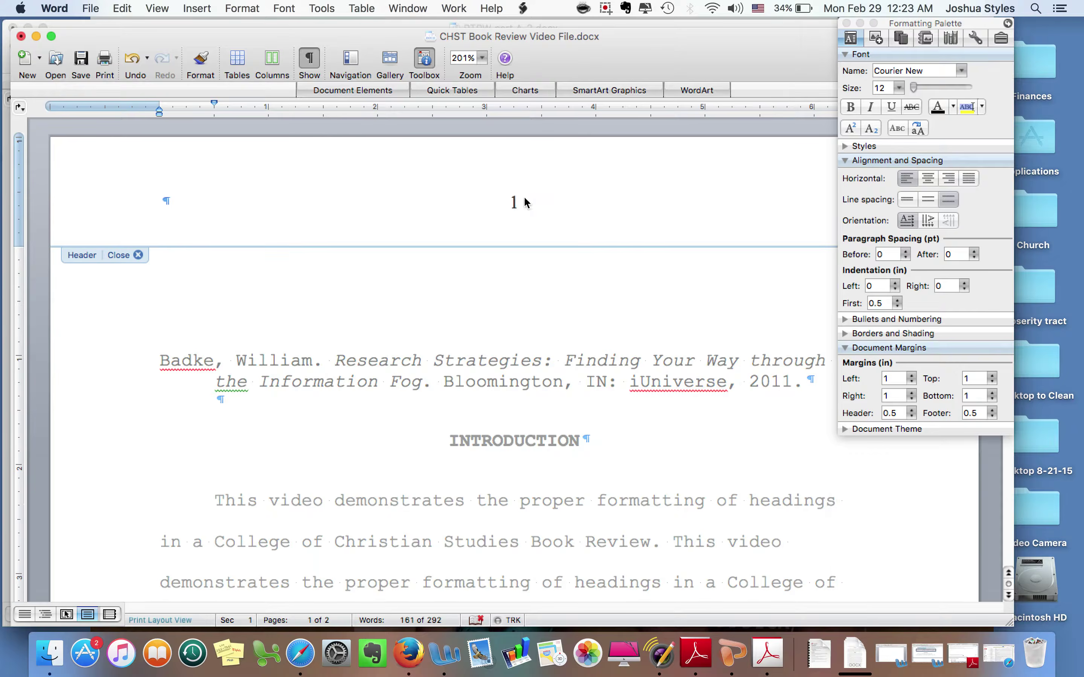
left_click(555, 192)
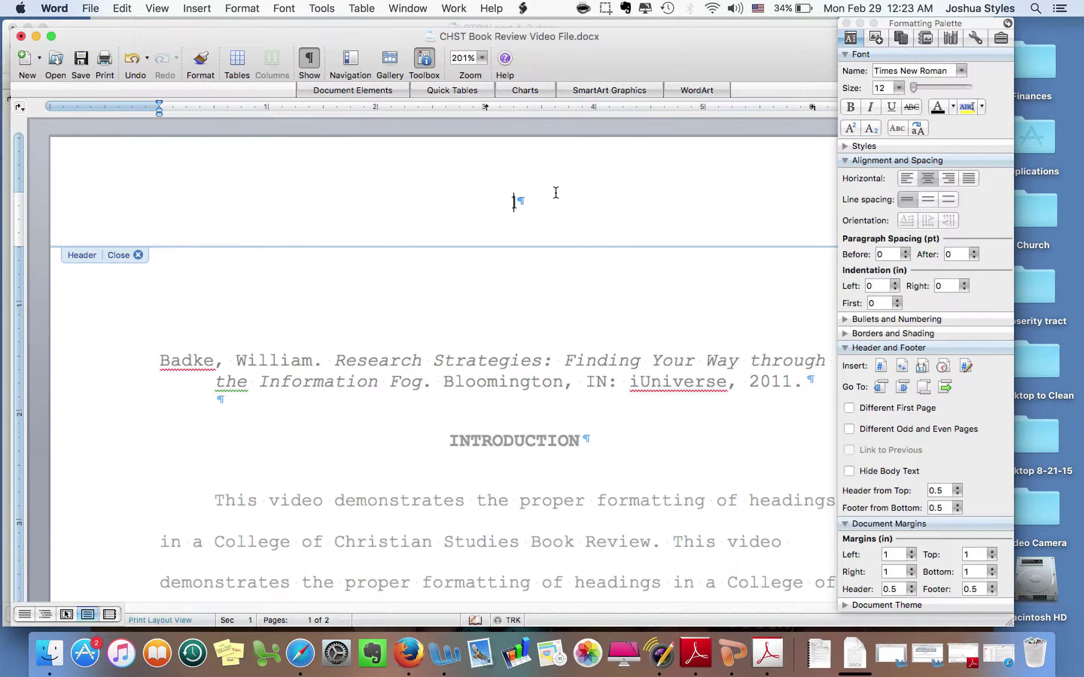
double_click(535, 202)
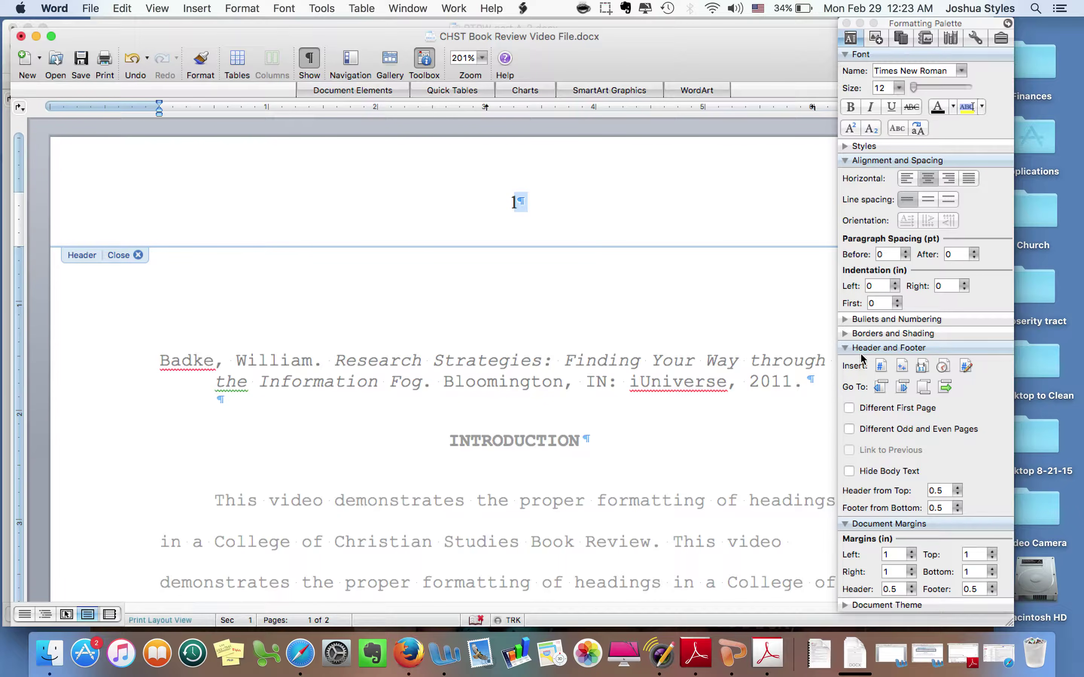
left_click(849, 407)
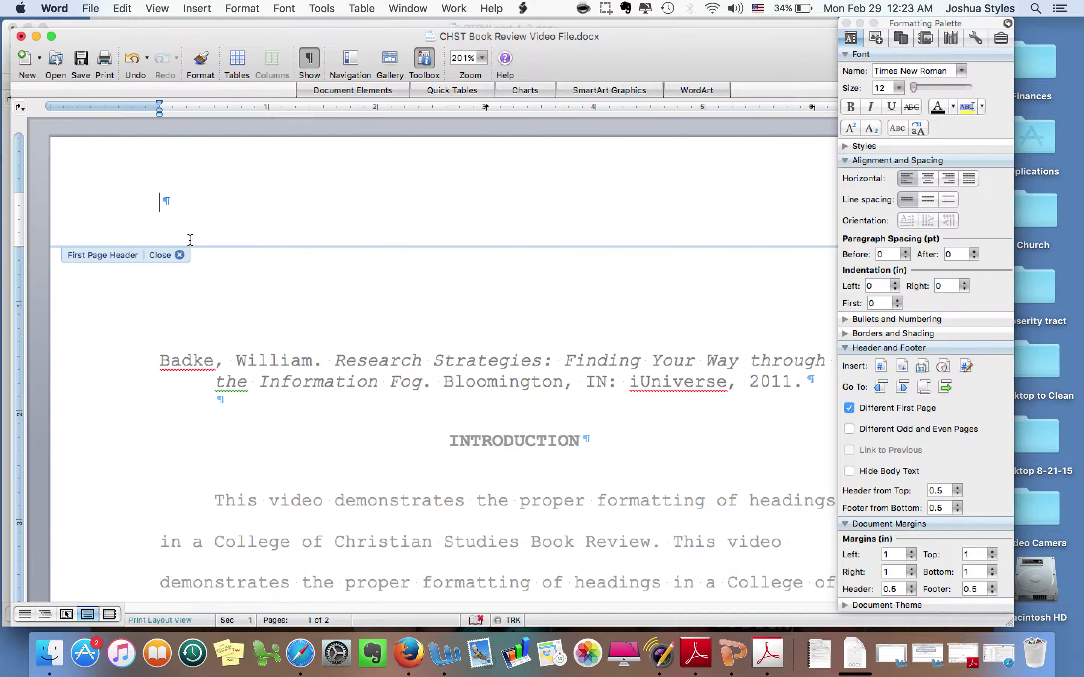
left_click(179, 255)
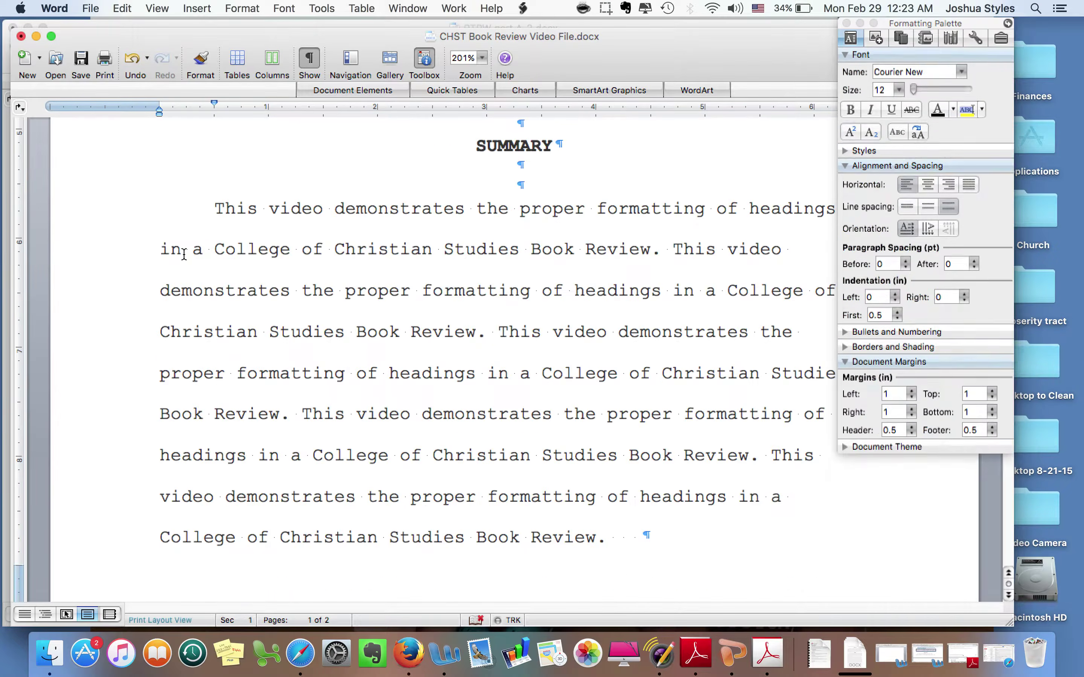
Insert a page number in the first page footer, center it, and return to the body text.
scroll(387, 266, "down", 5)
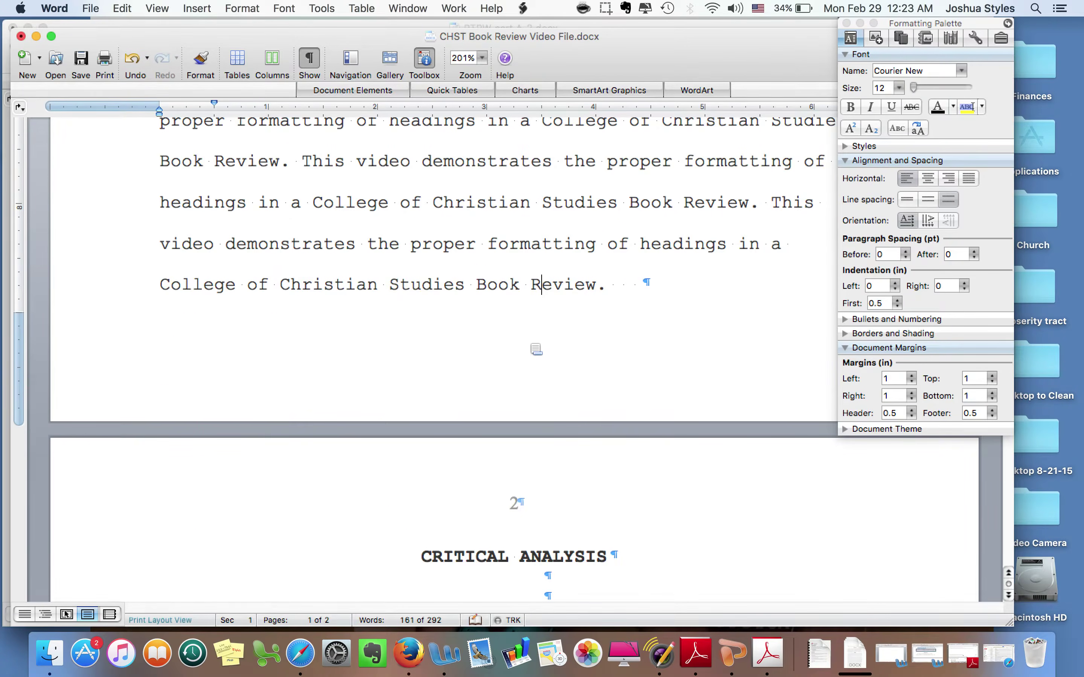
double_click(519, 361)
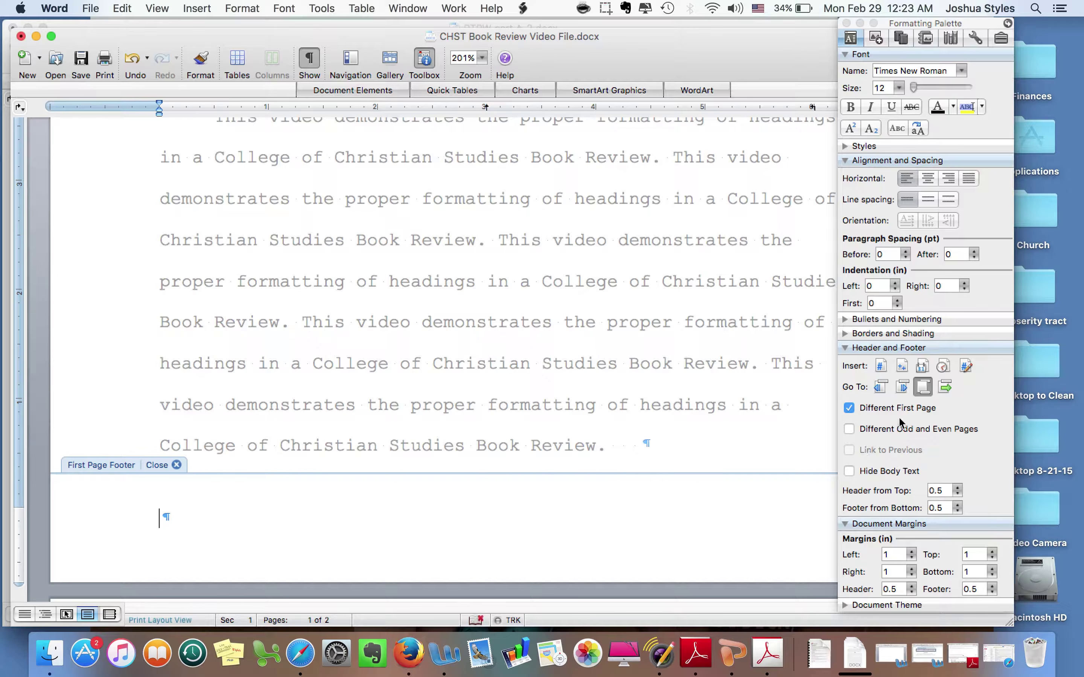
left_click(881, 366)
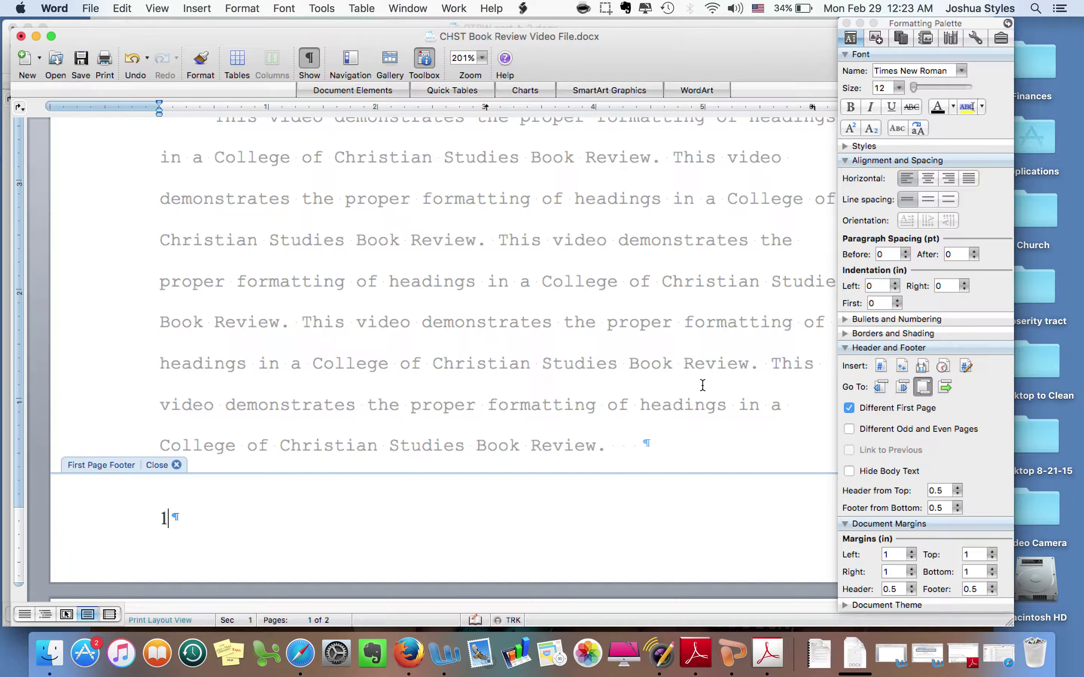
triple_click(216, 515)
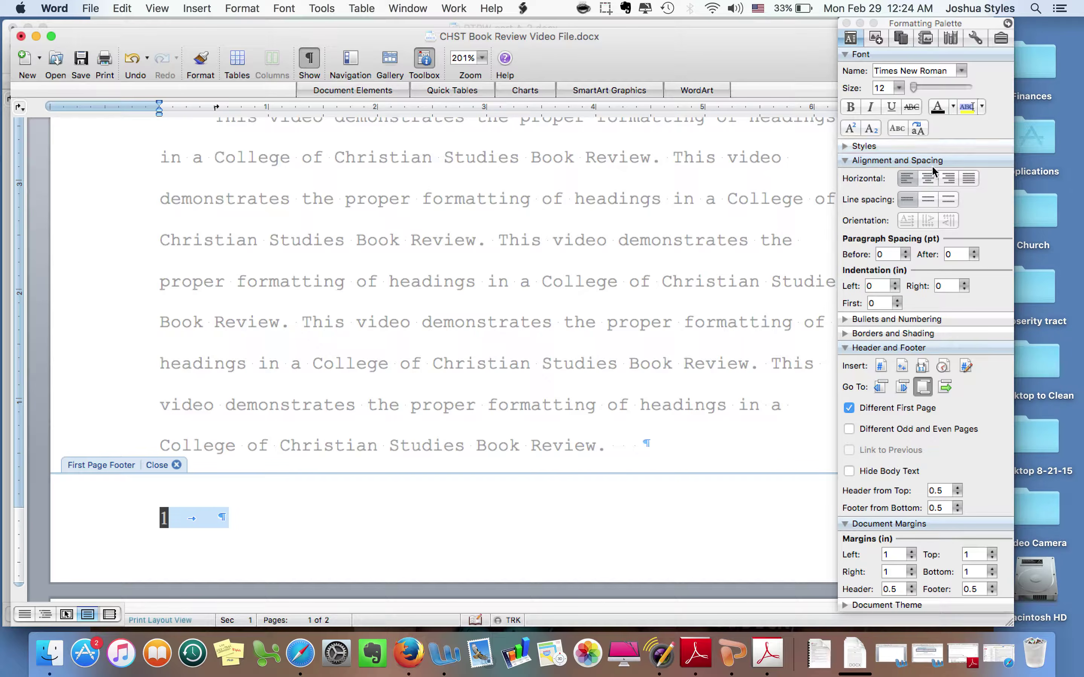
left_click(926, 177)
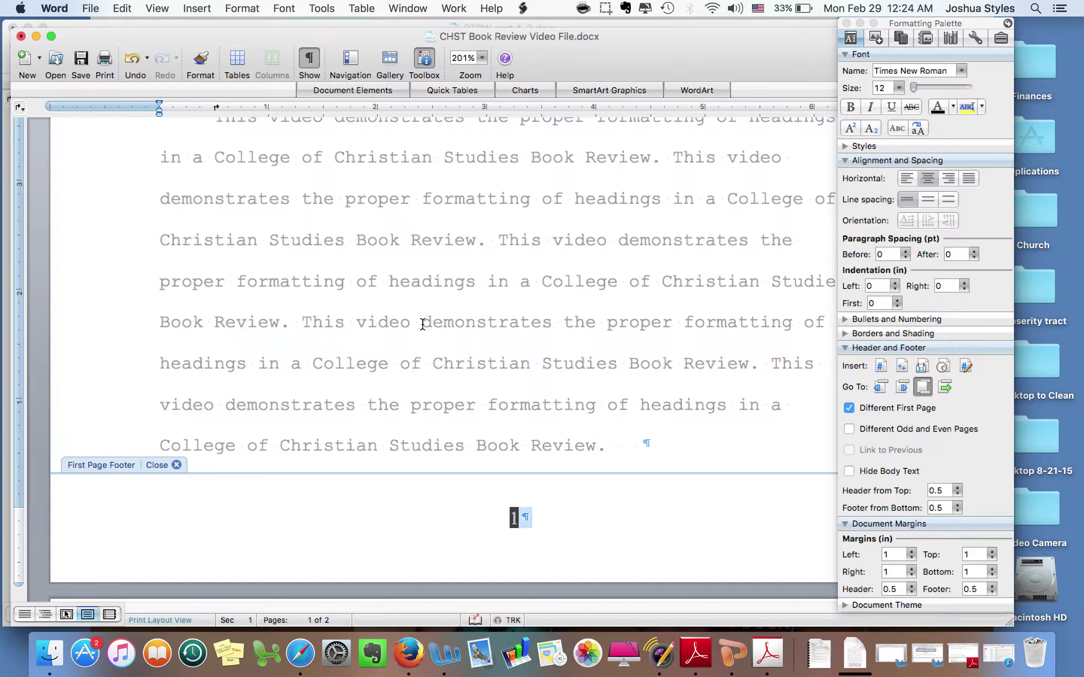
left_click(176, 466)
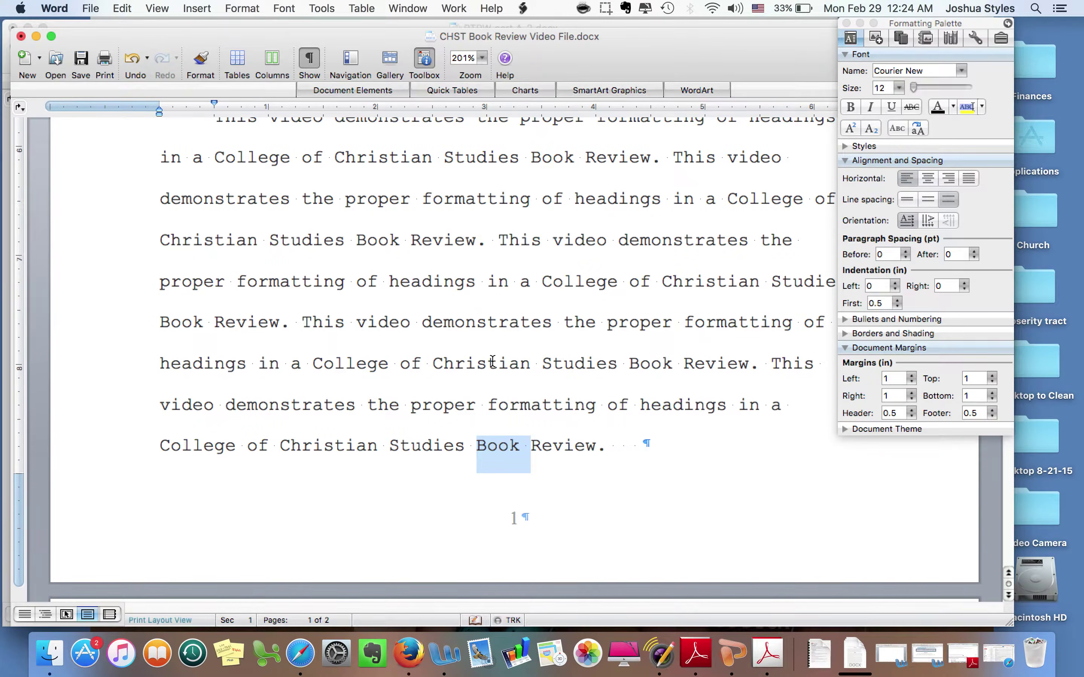
scroll(491, 360, "down", 3)
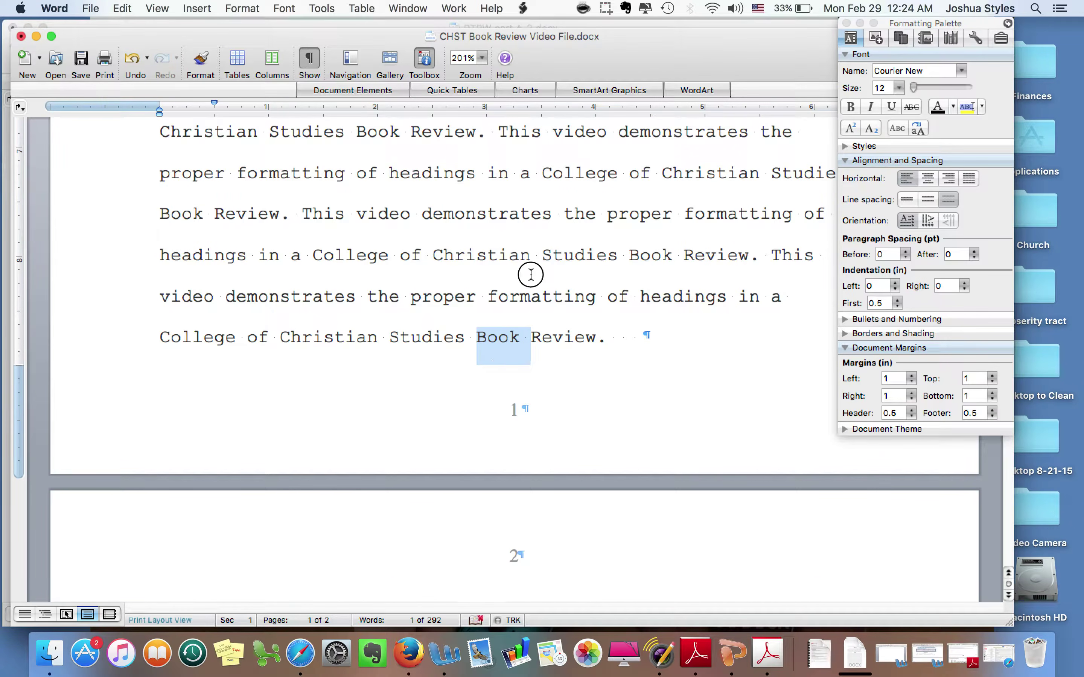
left_click(532, 271)
scroll(530, 274, "down", 1)
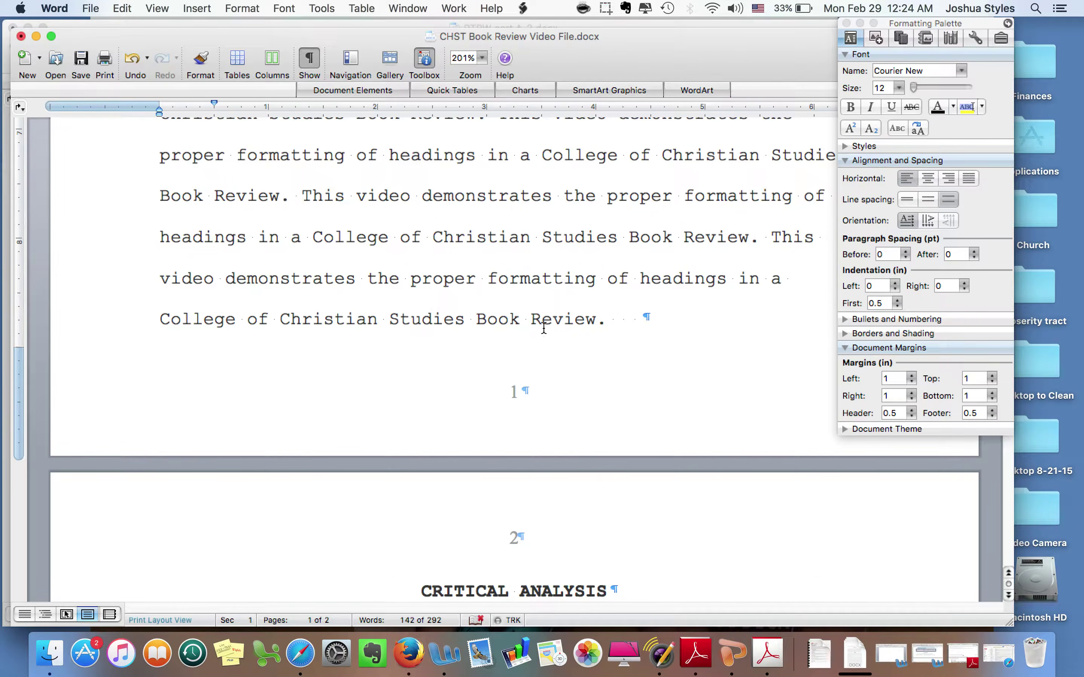
scroll(522, 391, "down", 5)
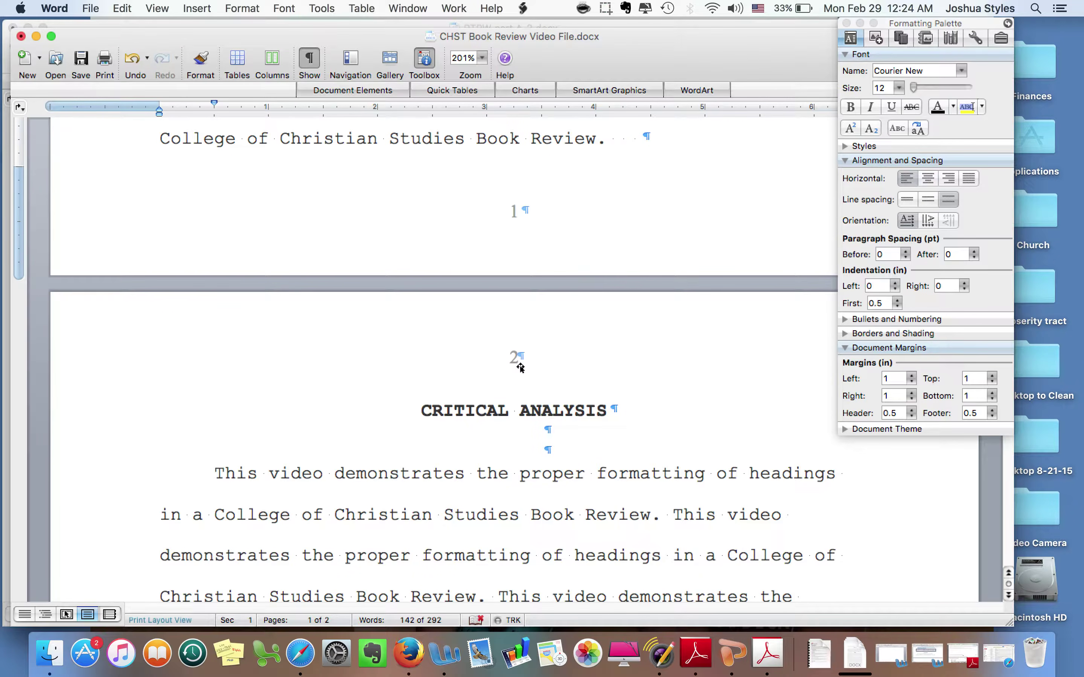
Look through page 1 and its footer, comparing the page number's font with the body text.
scroll(520, 367, "up", 6)
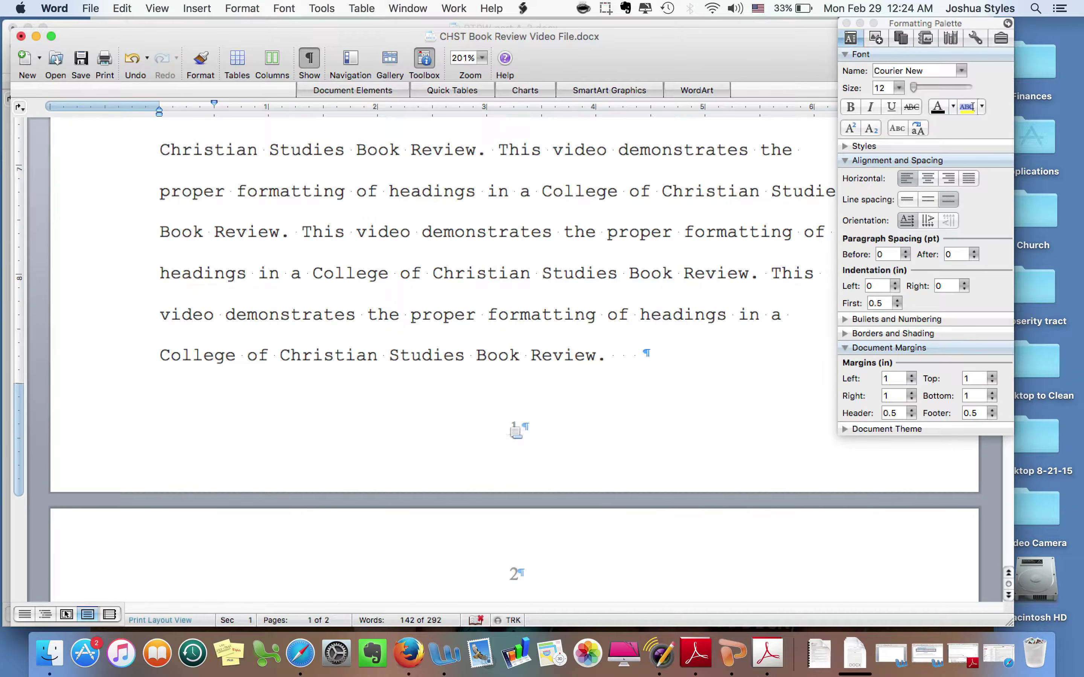
double_click(511, 425)
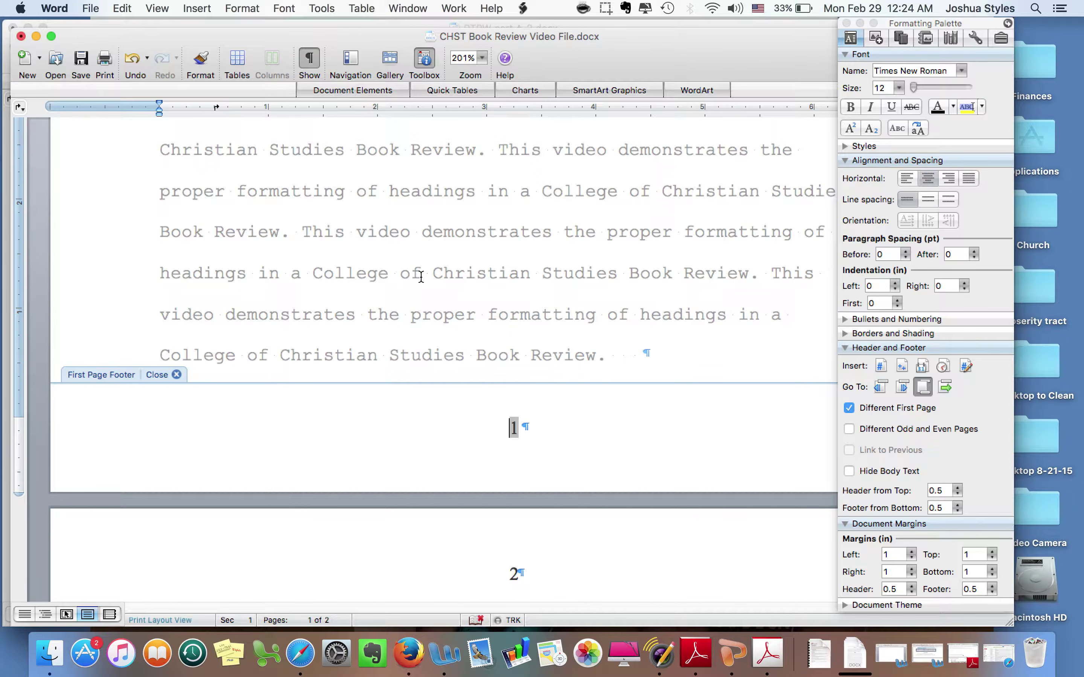
left_click(177, 375)
scroll(481, 351, "down", 3)
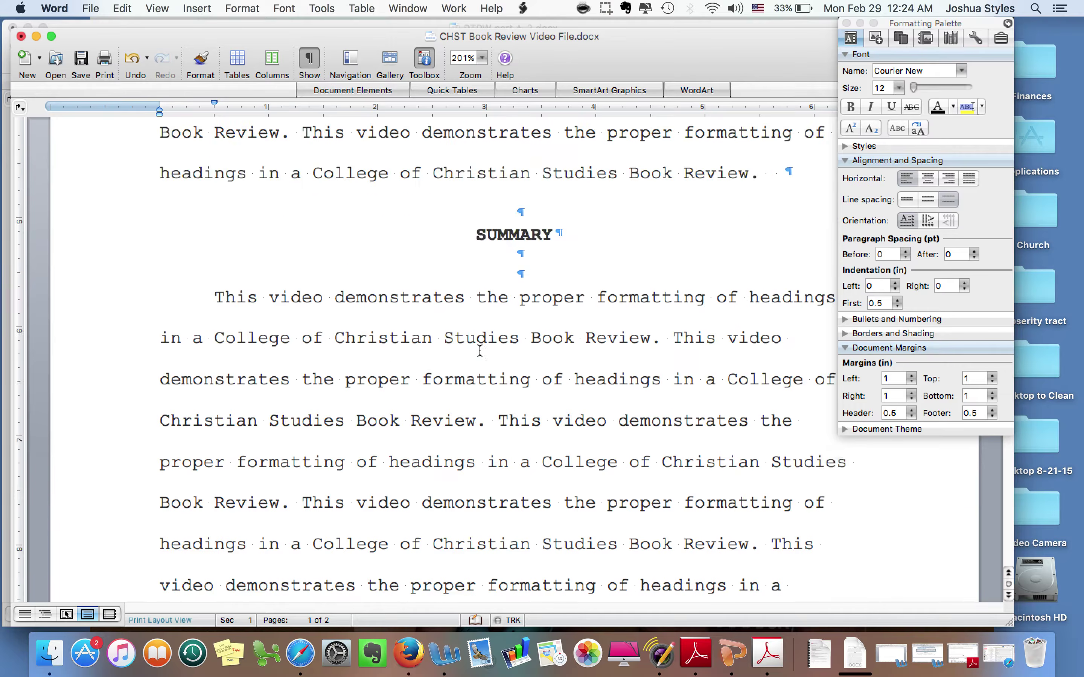
left_click(486, 397)
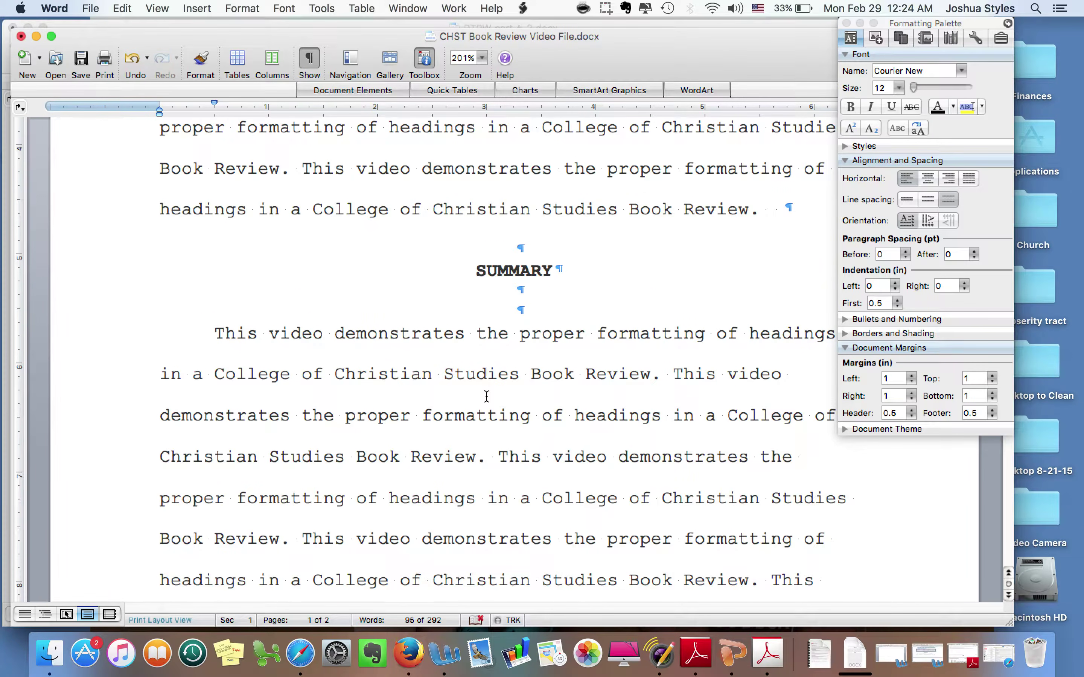
scroll(487, 396, "up", 5)
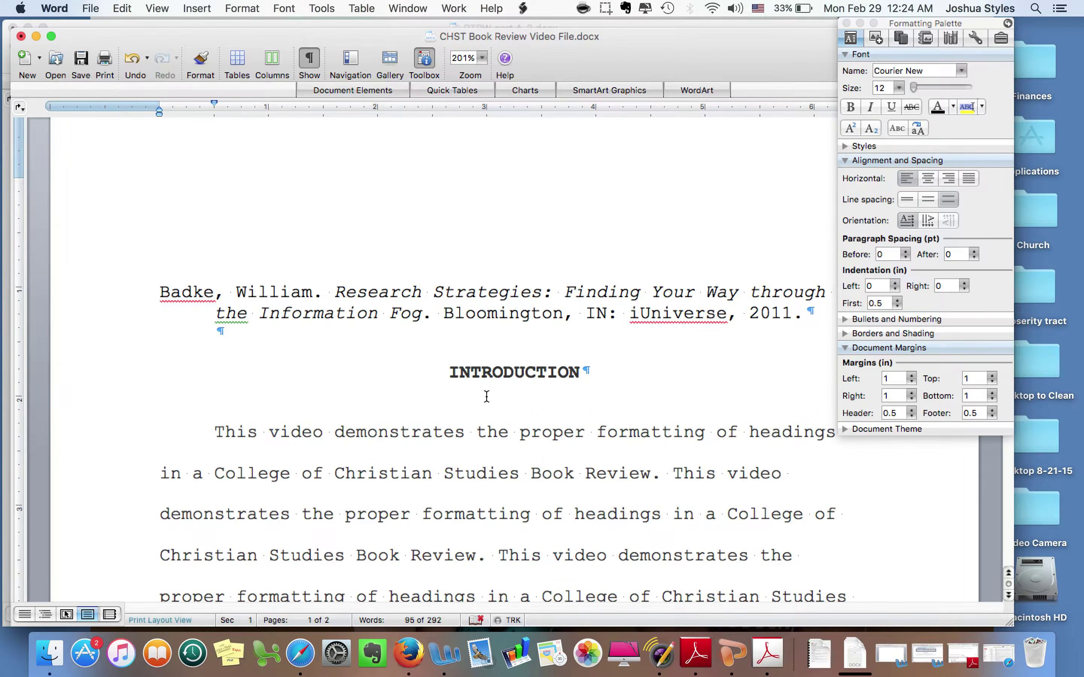
scroll(486, 396, "down", 5)
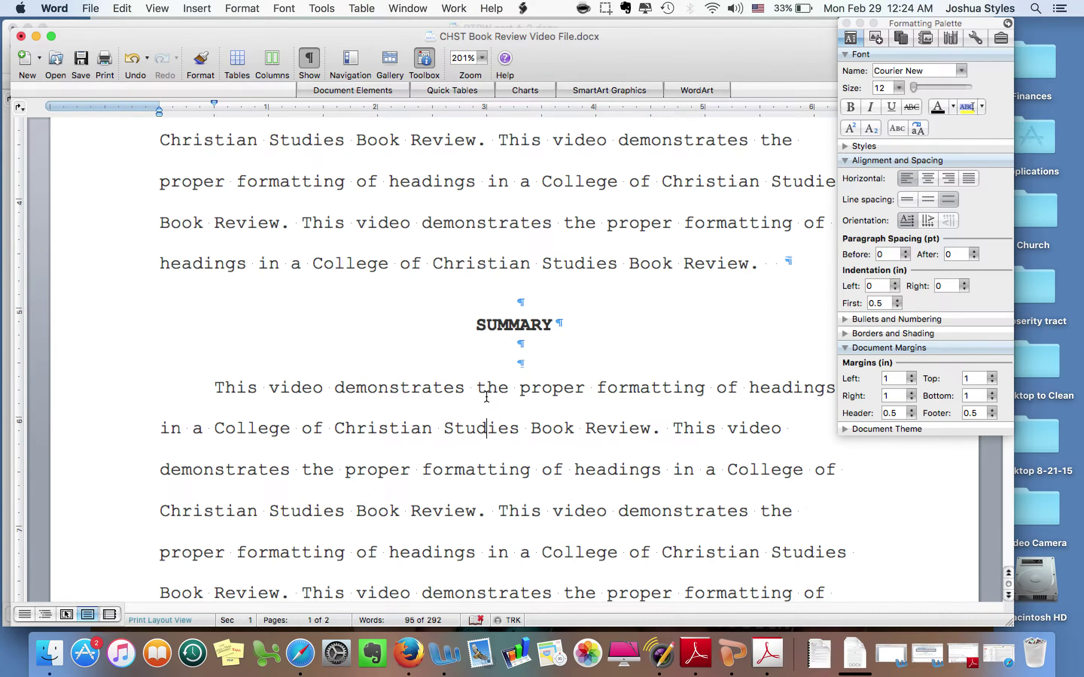
scroll(486, 397, "down", 8)
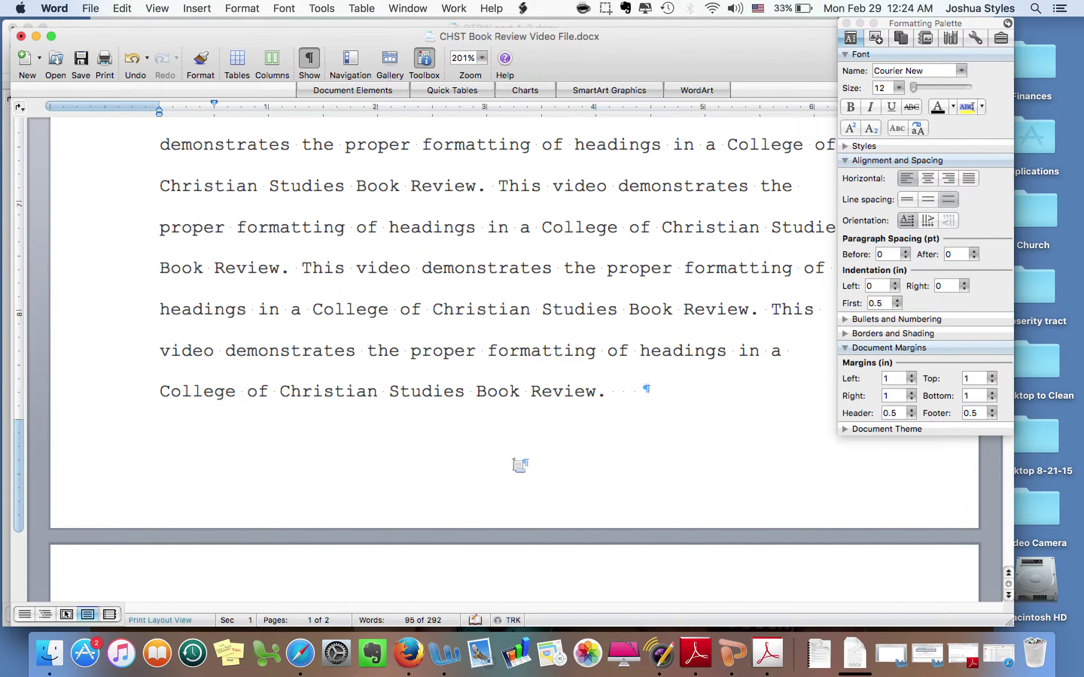
Change the page number in the first page footer to Courier New and return to the body text.
double_click(519, 465)
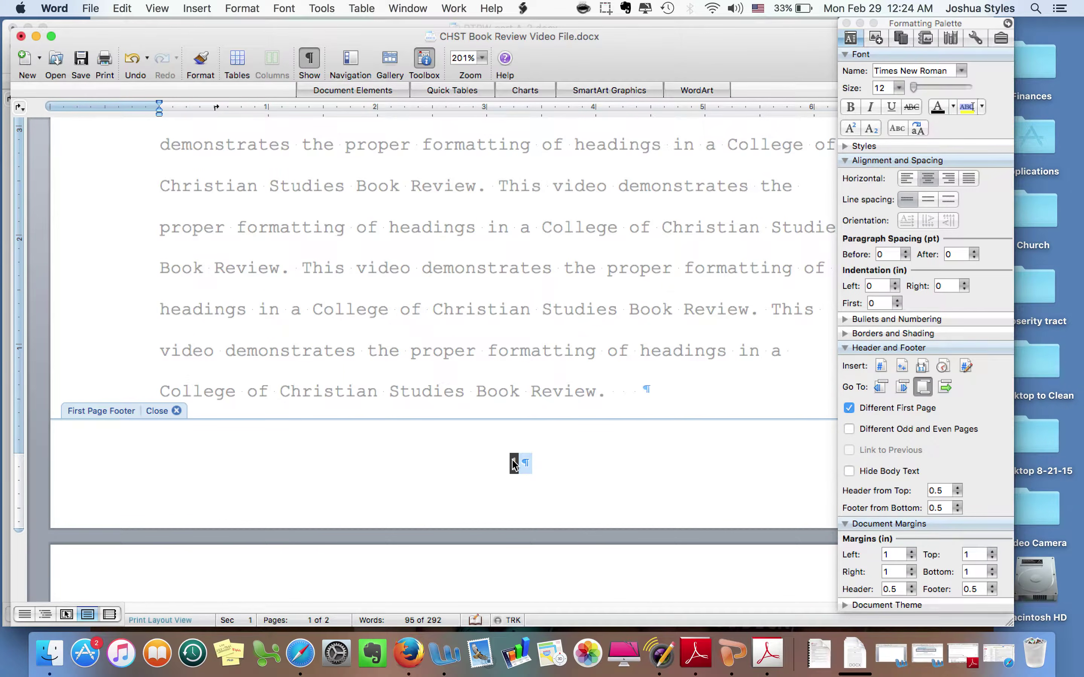
left_click(905, 76)
type("Courier")
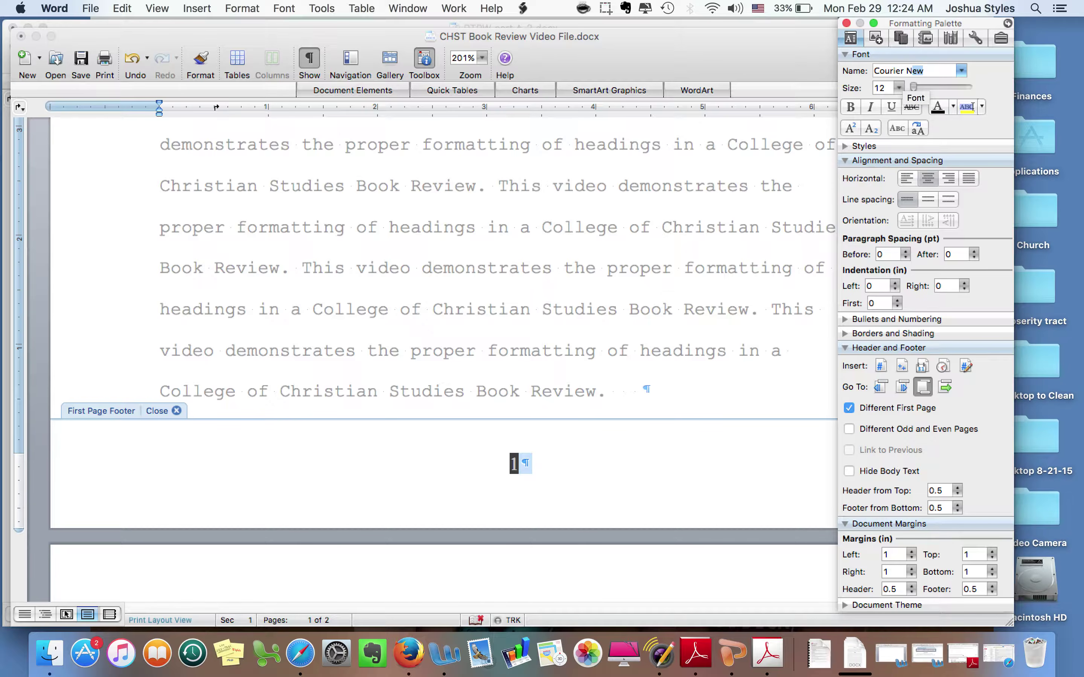
type(" New")
key("Return")
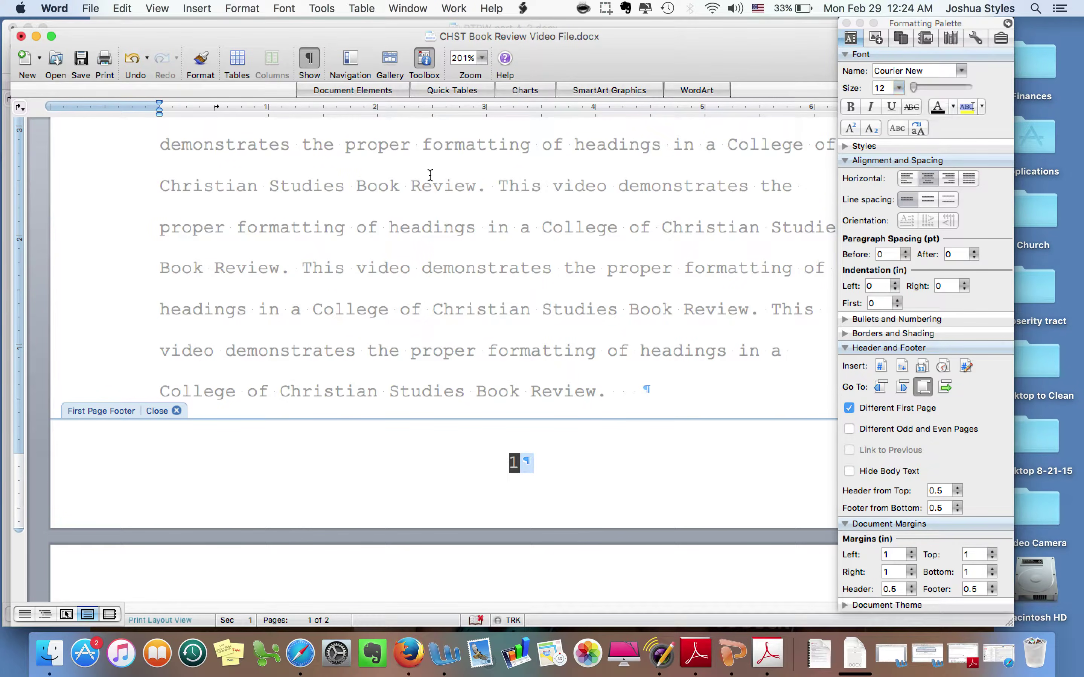
left_click(176, 411)
Change the page number in the page 2 header to Courier New and return to the body text.
scroll(380, 347, "down", 6)
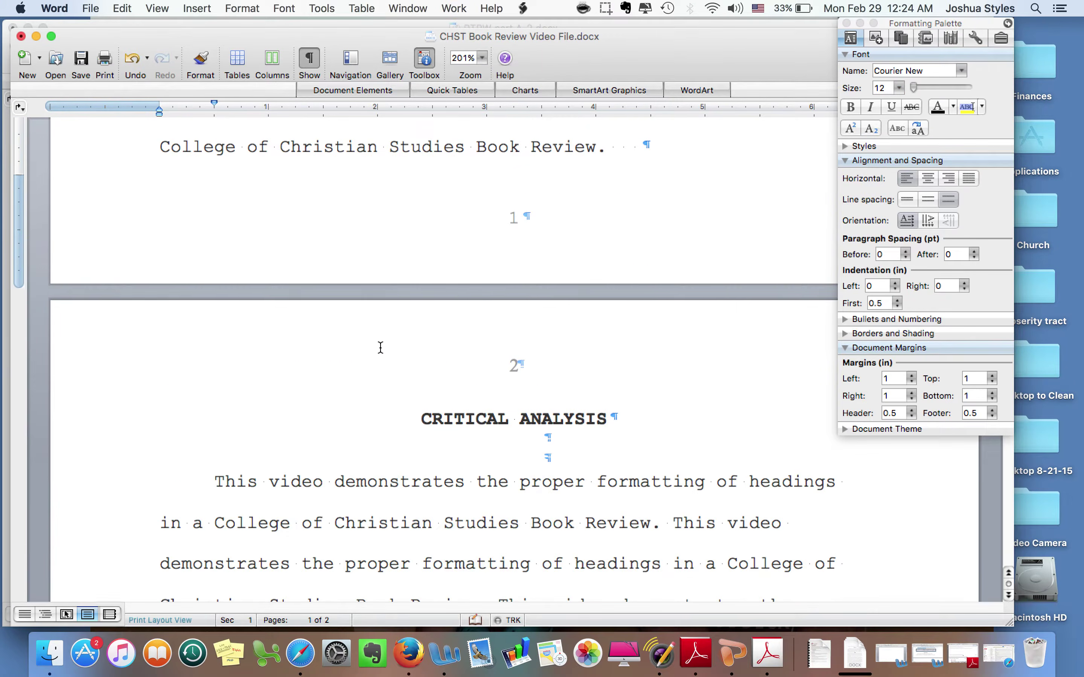
double_click(522, 319)
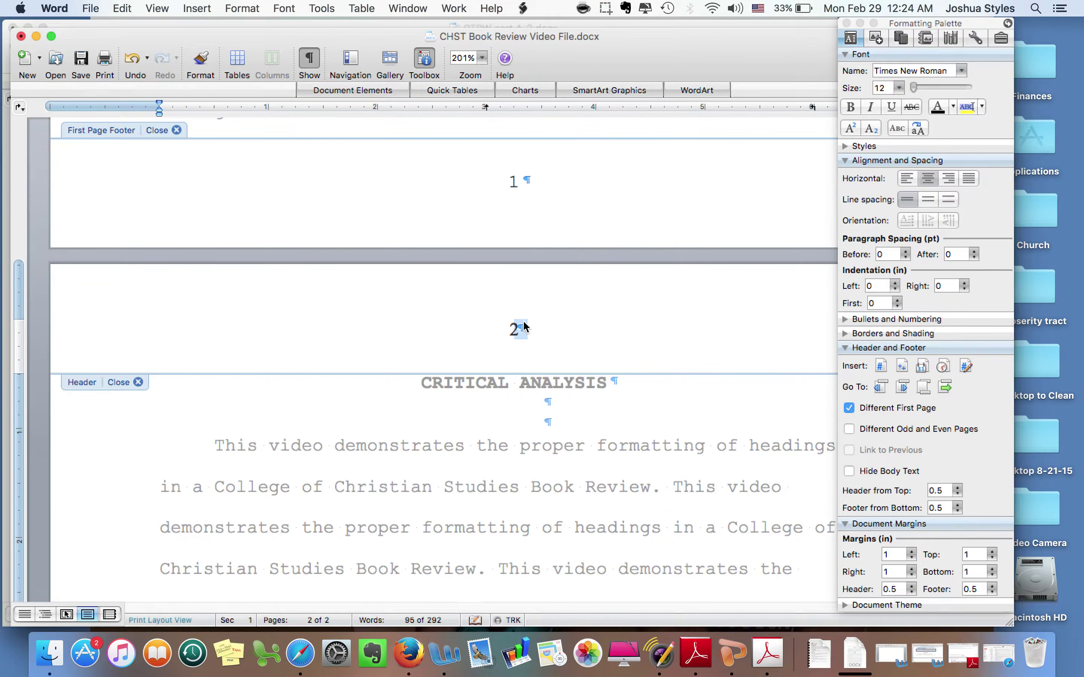
double_click(521, 331)
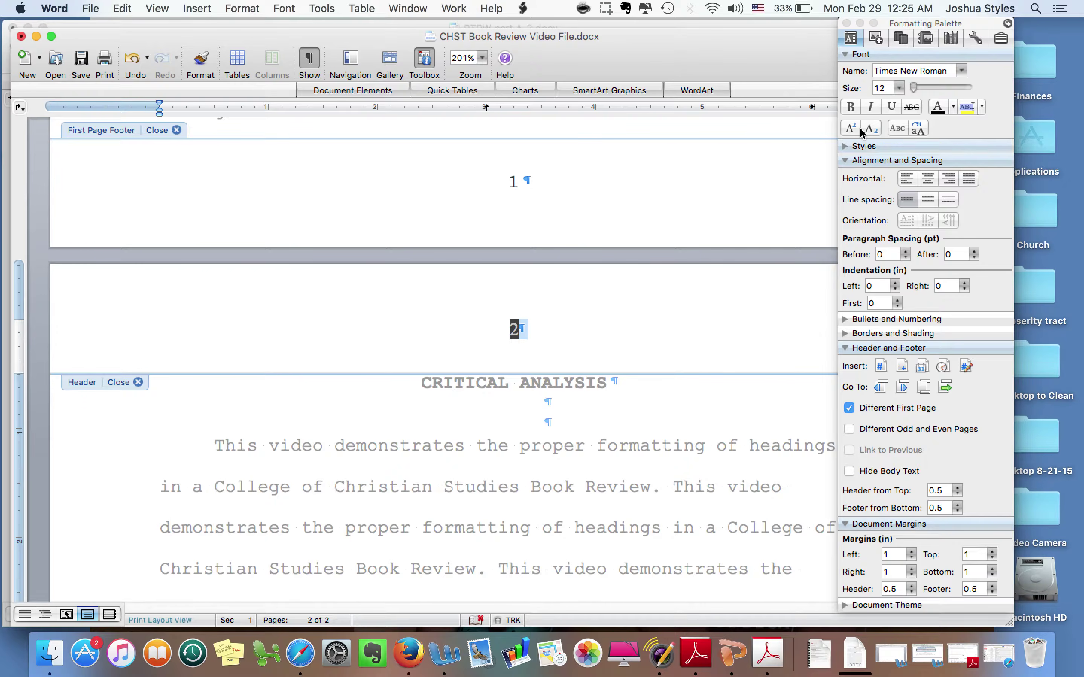
left_click(915, 71)
type("Cour")
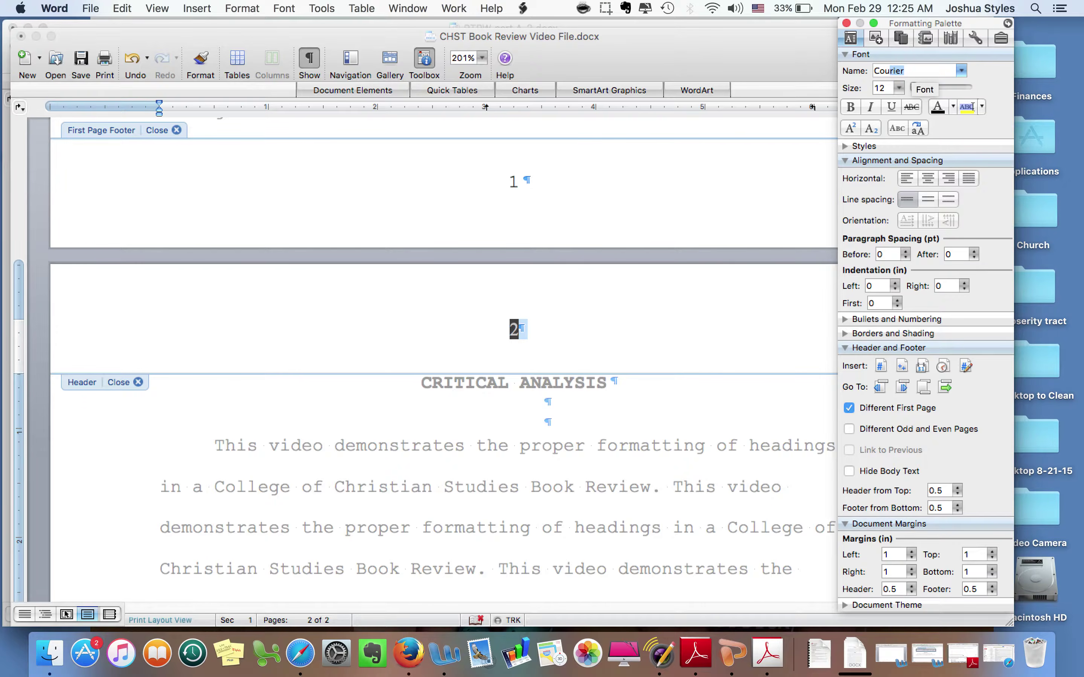
type("ier New")
key("Return")
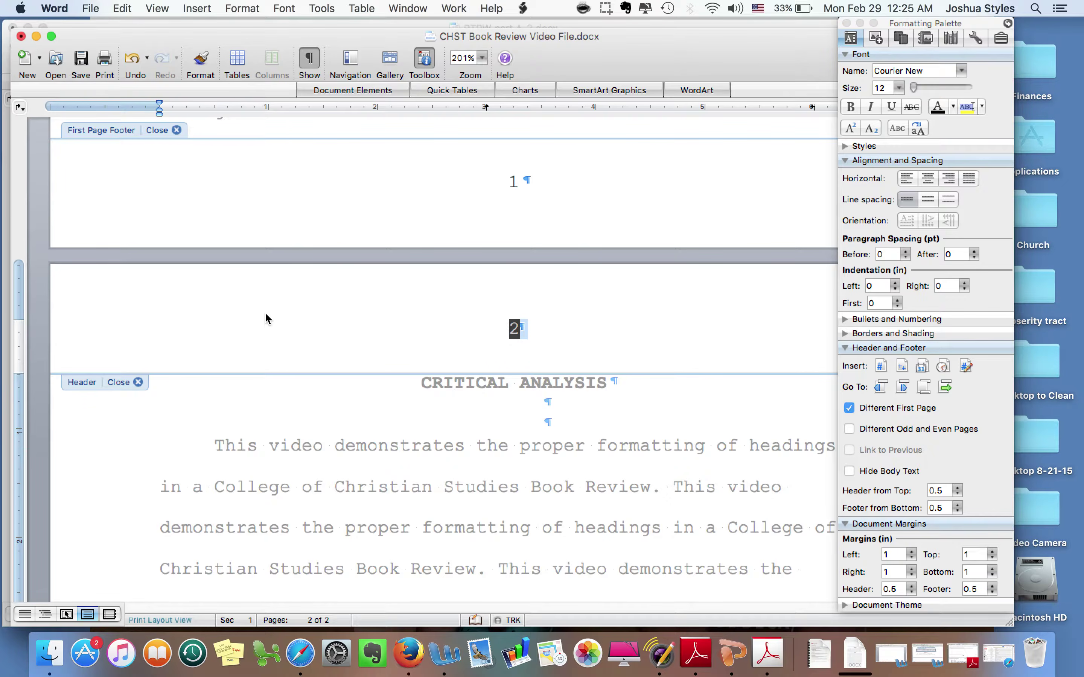
left_click(138, 381)
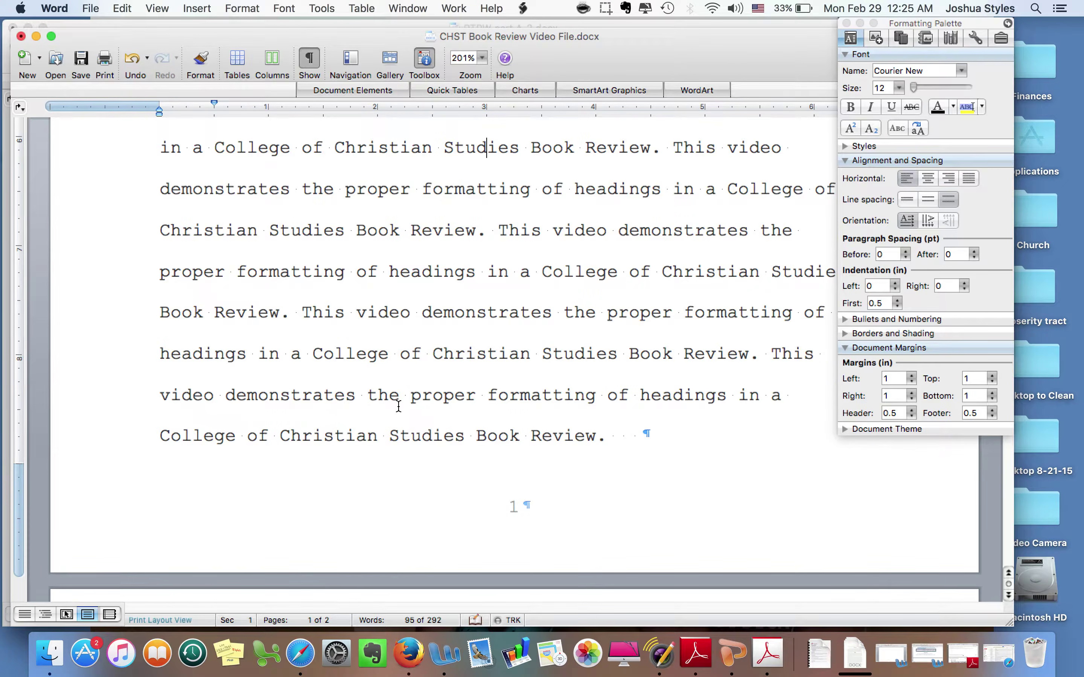
Set both the header and footer margins to 1 inch from the first page footer, and return to the body text.
scroll(398, 406, "down", 2)
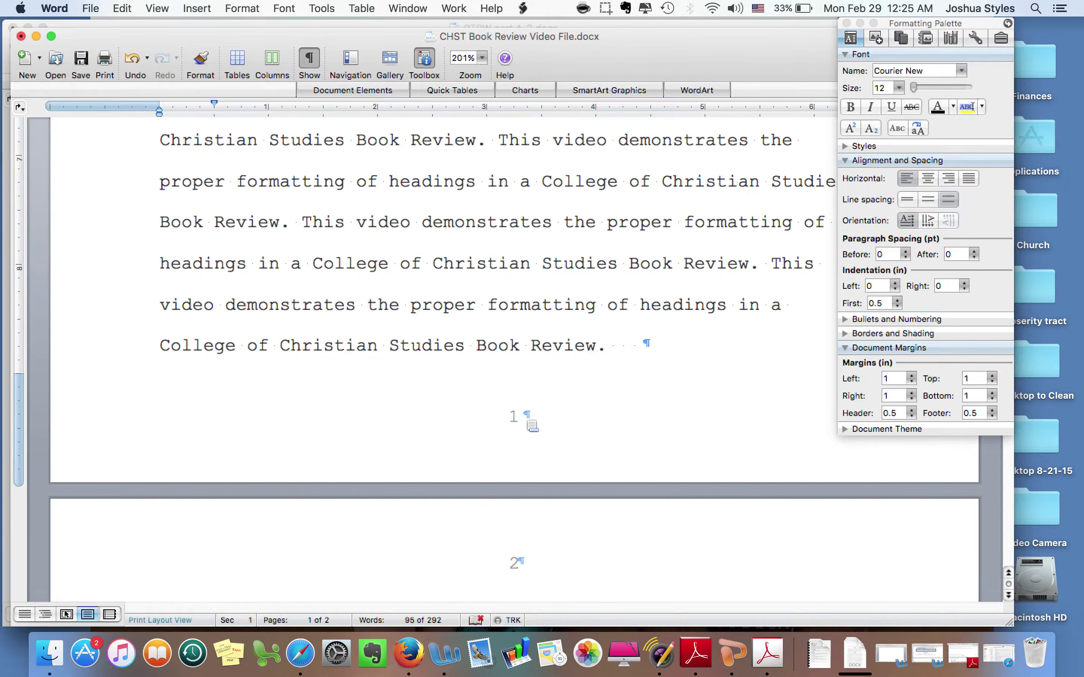
scroll(517, 359, "down", 2)
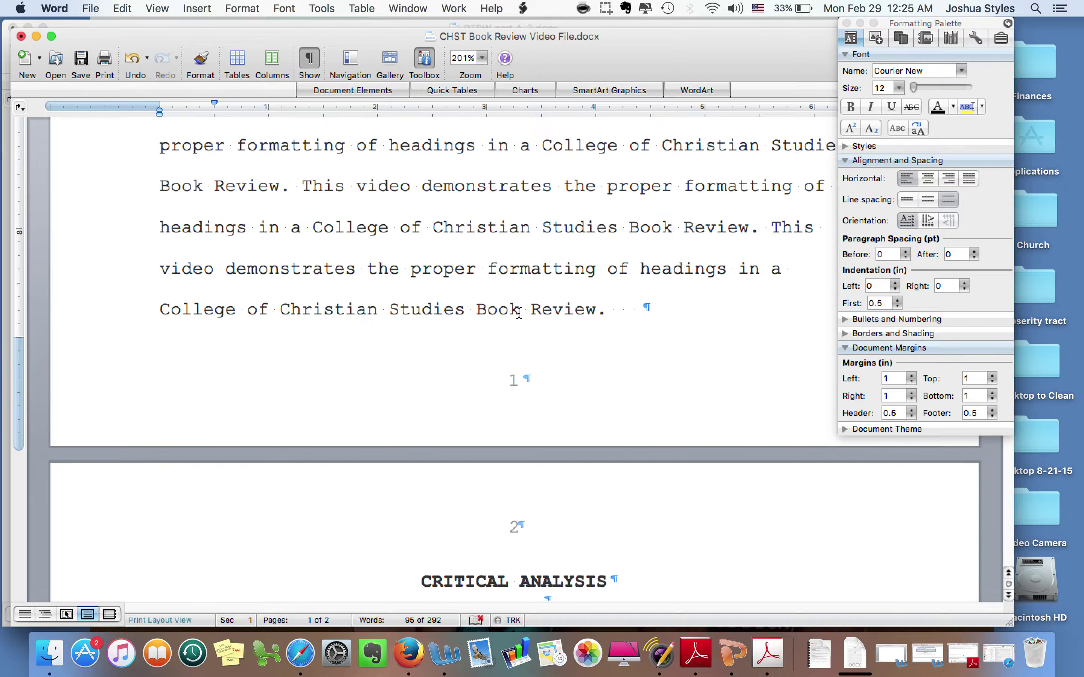
left_click(530, 273)
key("Up")
double_click(518, 381)
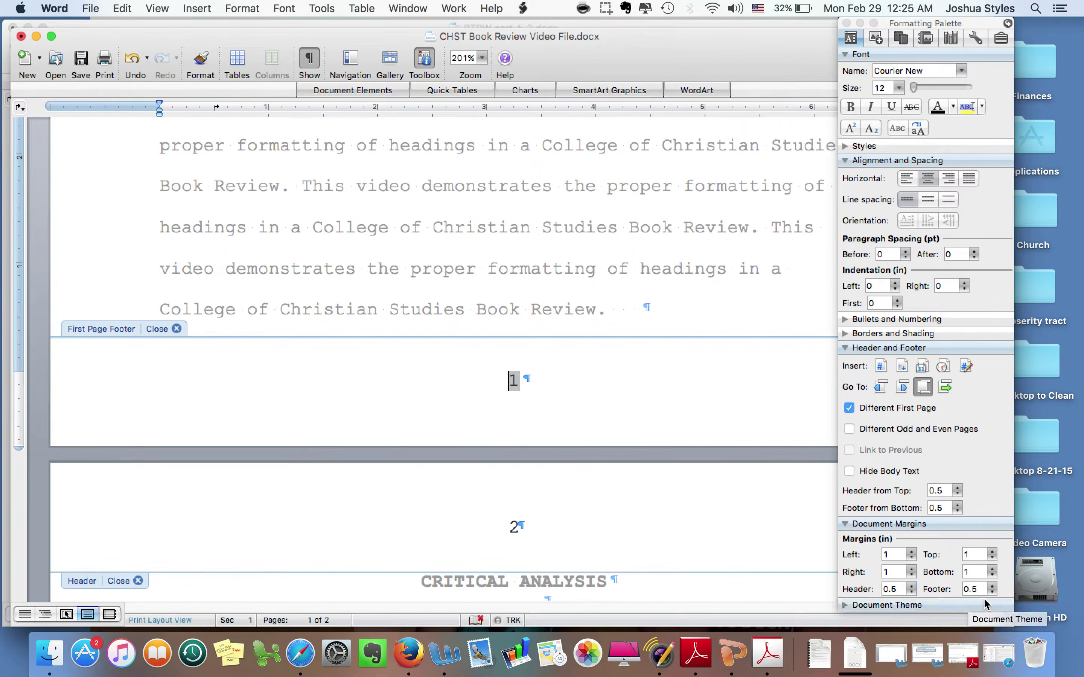
left_click(893, 591)
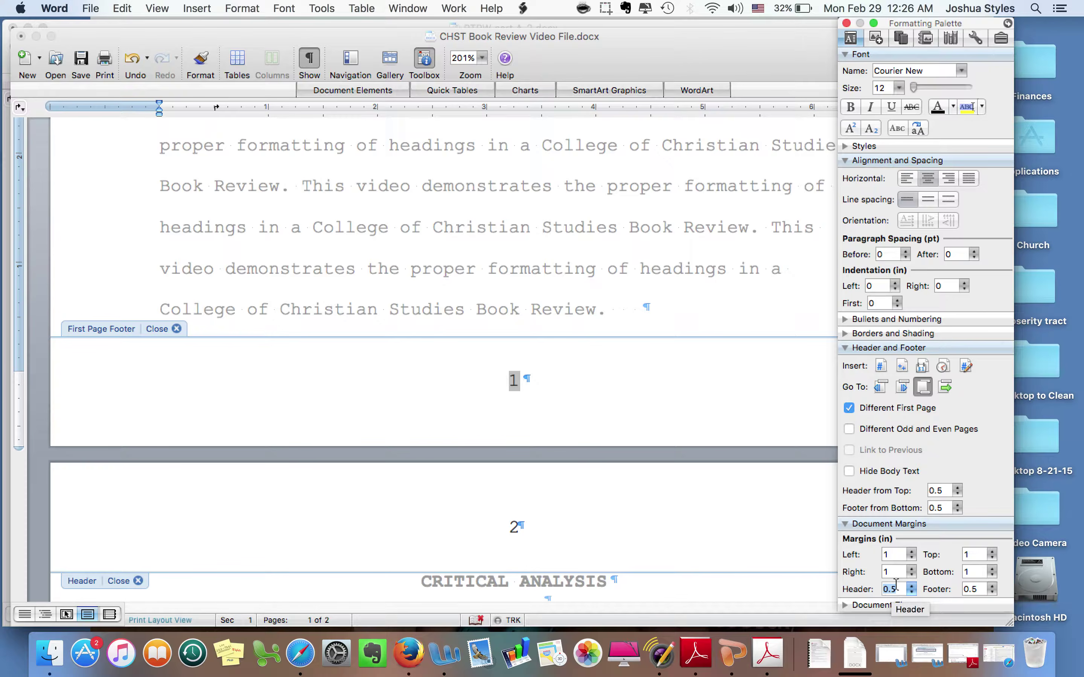
type("1")
key("Return")
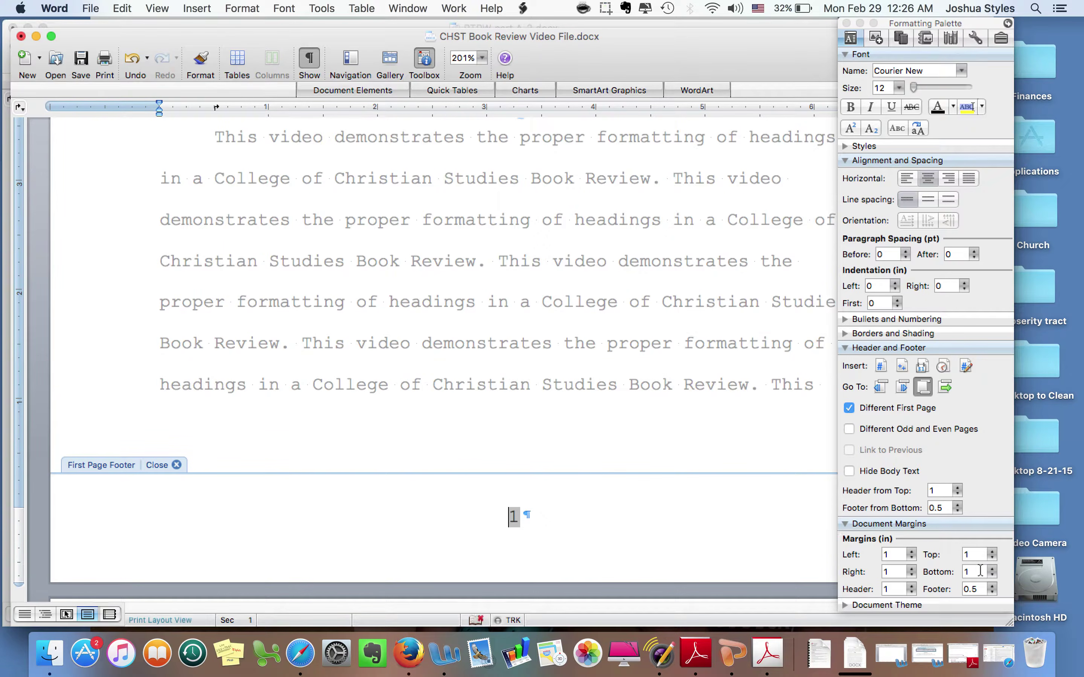
left_click(975, 588)
type("1")
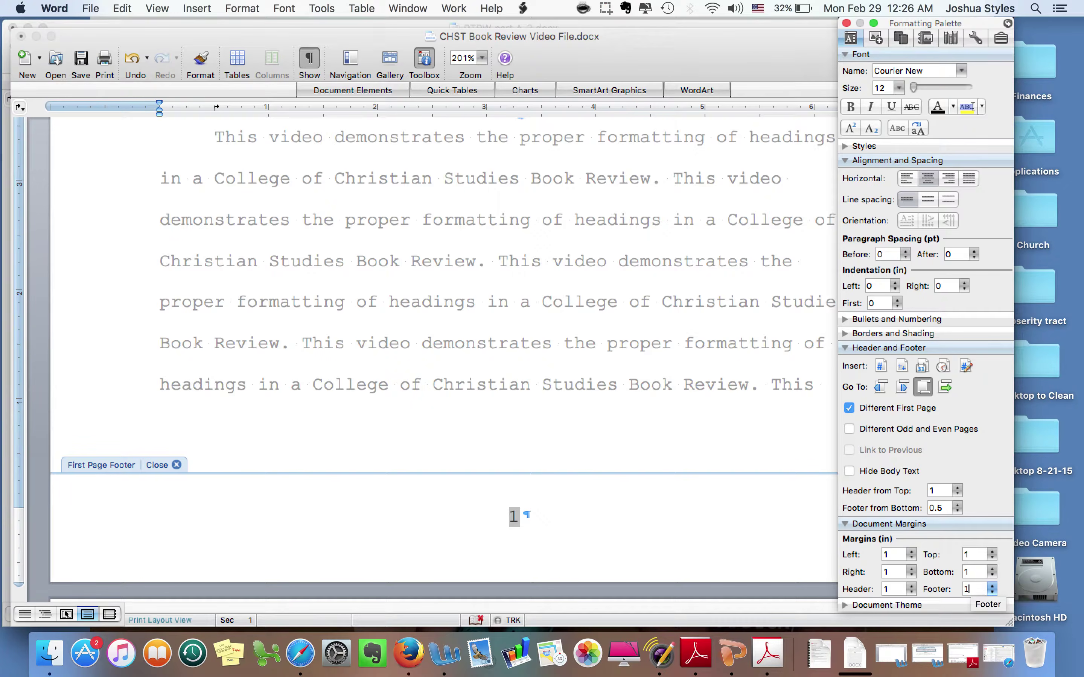
key("Return")
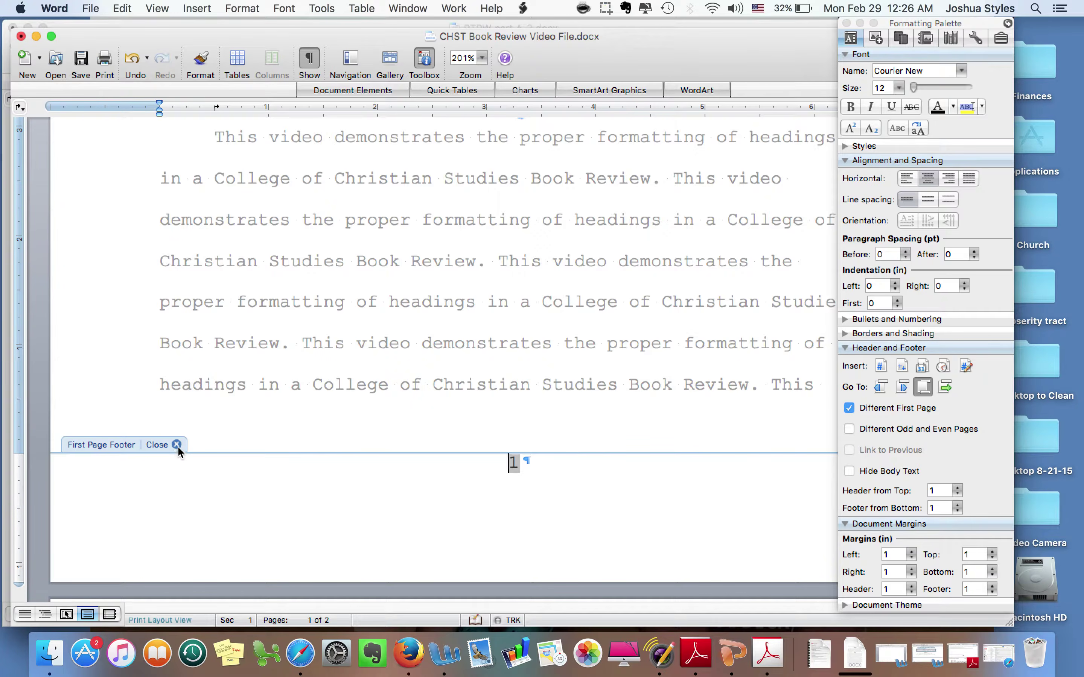
left_click(176, 445)
Insert a paragraph break before "video demonstrates the proper" in the text beside the page 2 number.
scroll(479, 372, "up", 5)
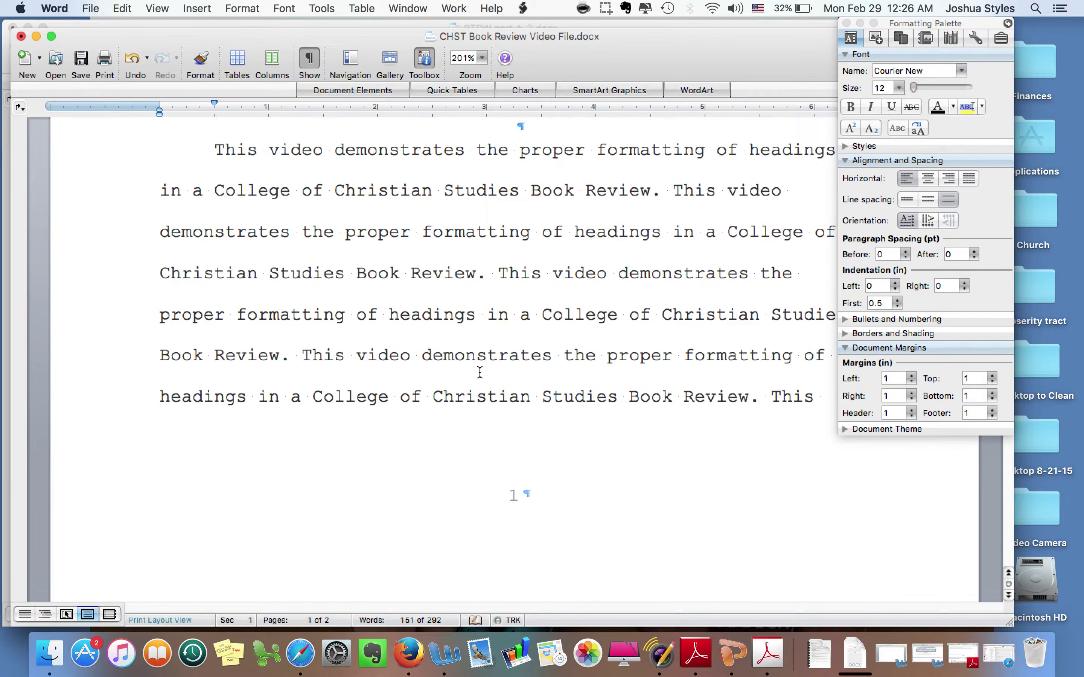
scroll(480, 372, "down", 7)
scroll(481, 376, "up", 4)
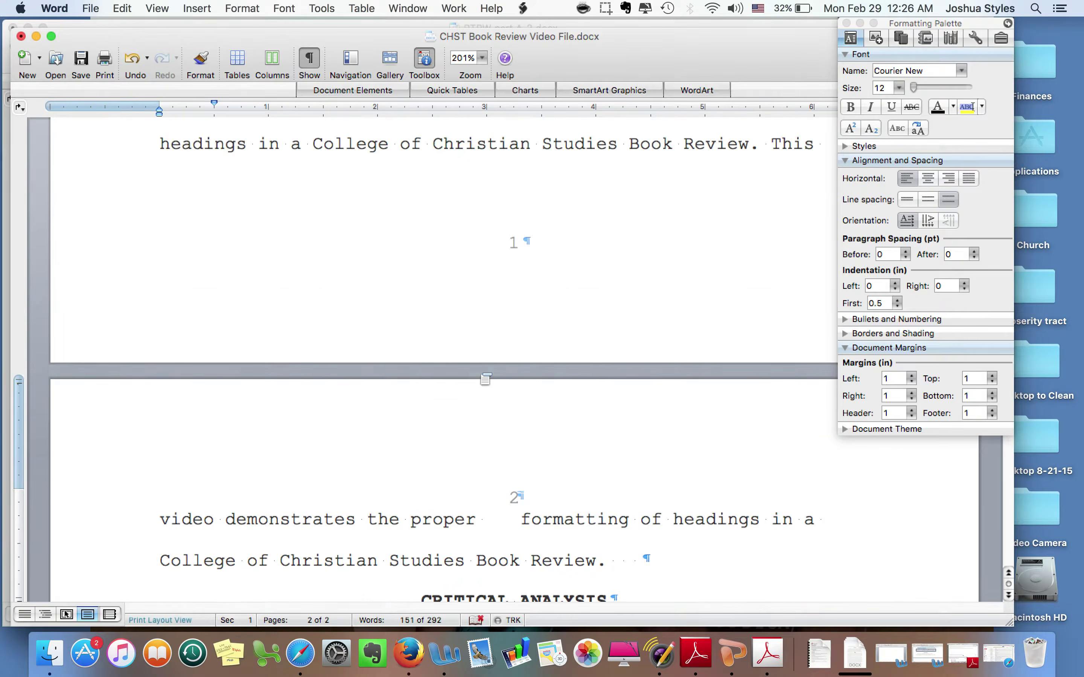
scroll(519, 334, "down", 5)
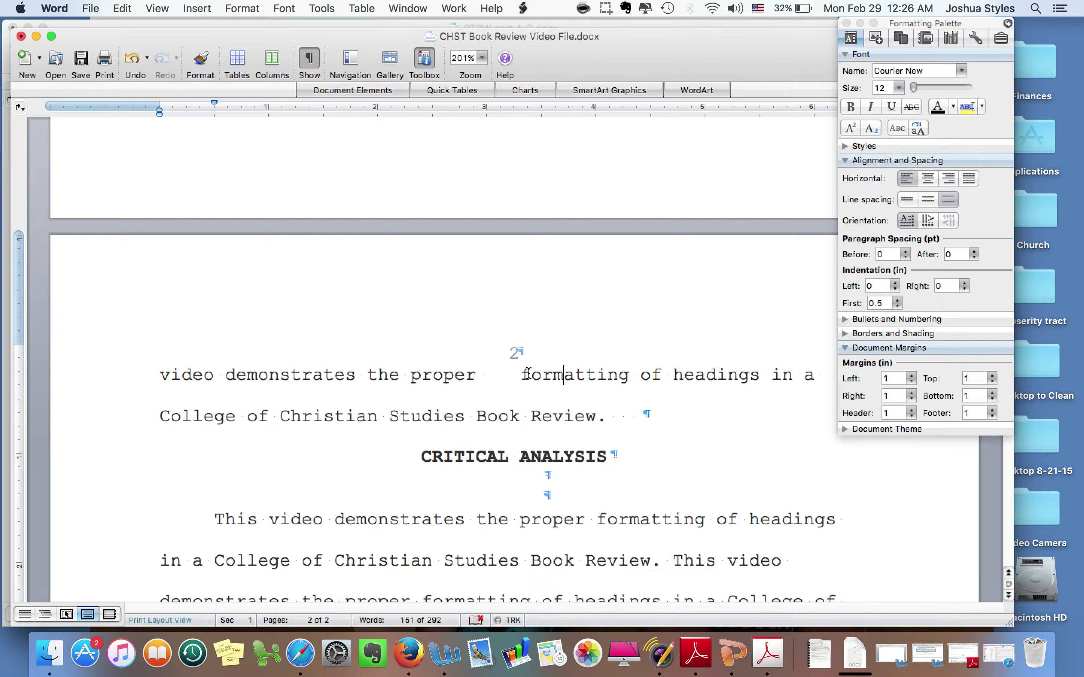
left_click(521, 376)
key("BackSpace")
key("Return")
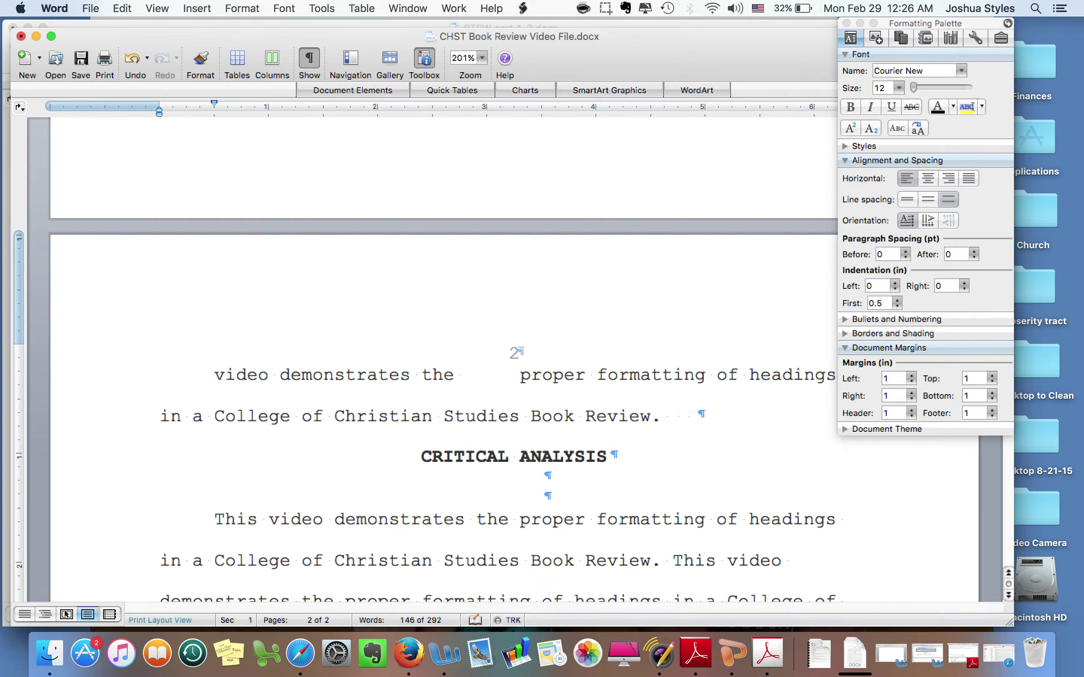
Move the Formatting Palette aside so that it no longer covers the end of the text lines.
scroll(497, 365, "up", 12)
scroll(497, 365, "down", 6)
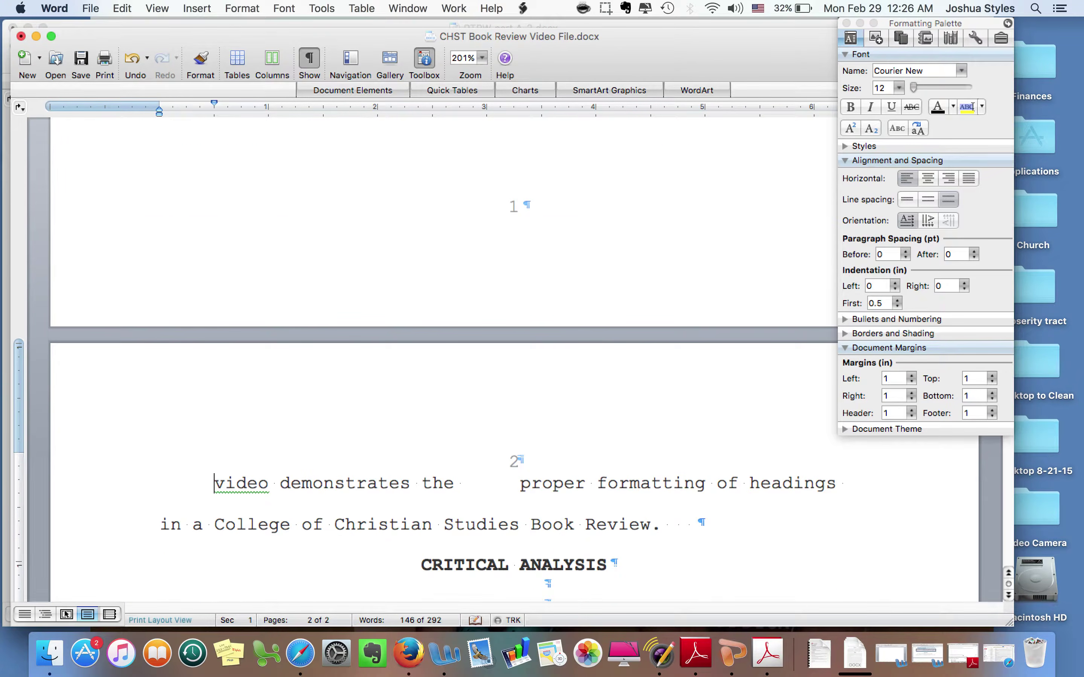
scroll(112, 381, "up", 5)
scroll(389, 365, "up", 2)
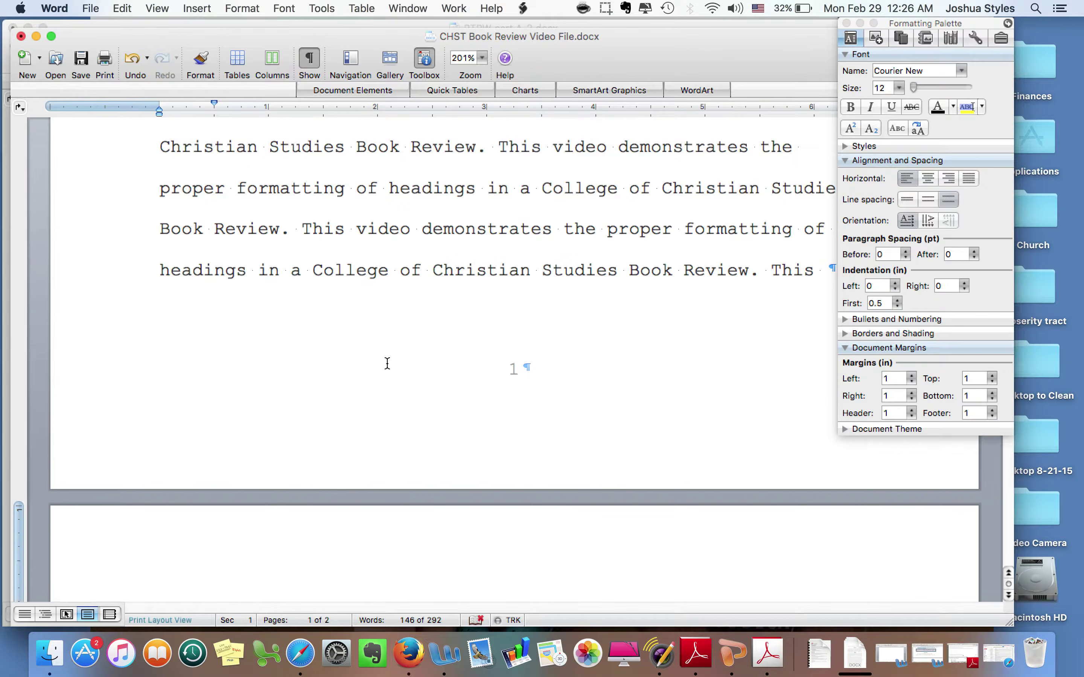
left_click_drag(922, 23, 1054, 50)
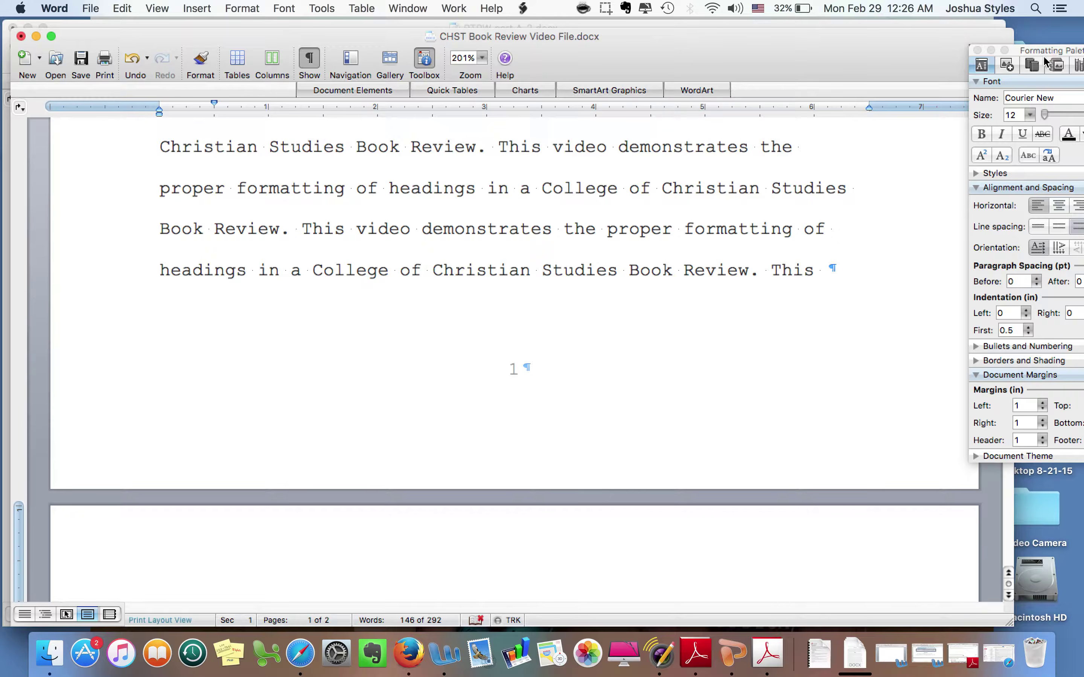
Delete "video" at the start of page 2 and shorten the last word on page 1 to "Th".
left_click(819, 278)
key("shift+Right")
key("shift+Right")
key("shift+Right")
key("shift+Right")
key("shift+Right")
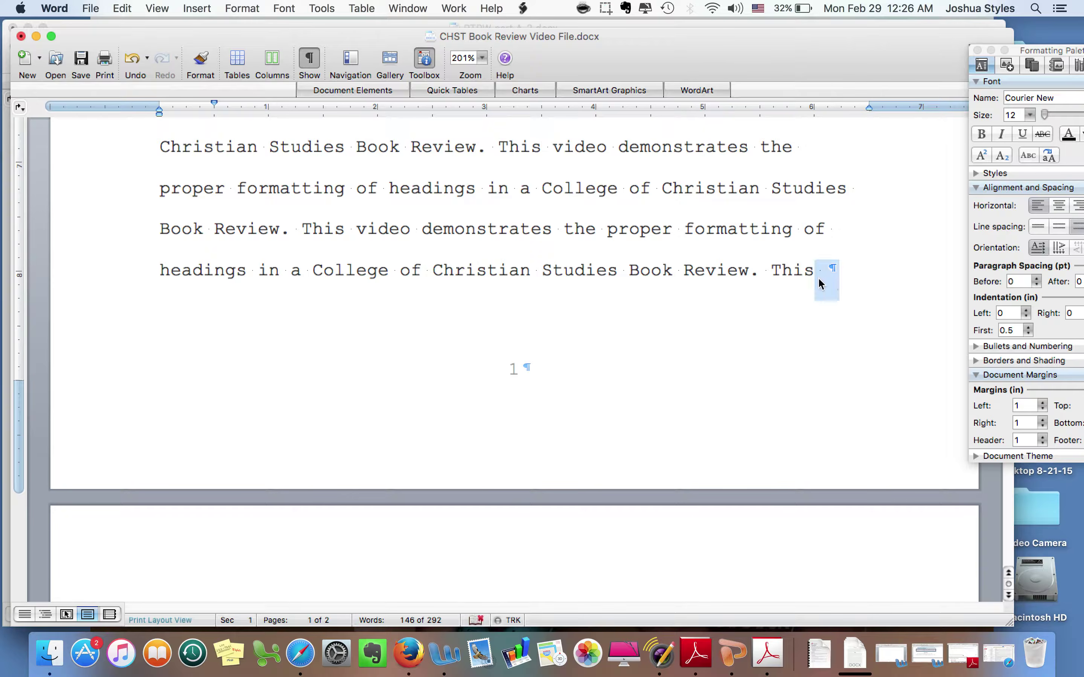
key("shift+Right")
key("shift+Right")
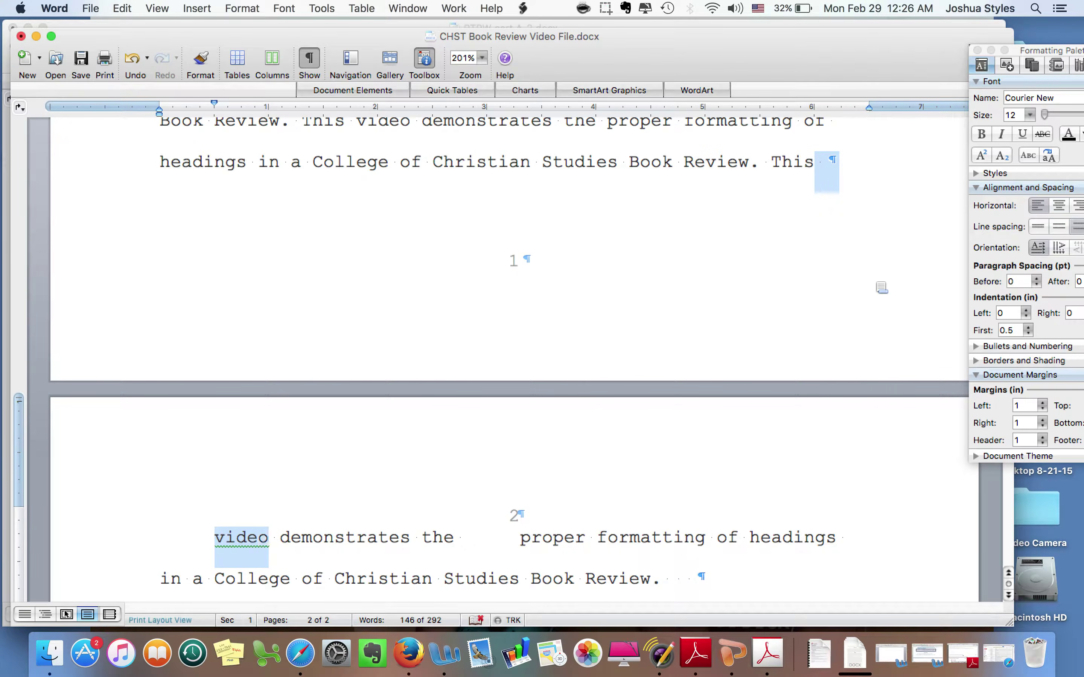
key("BackSpace")
key("BackSpace")
key("BackSpace")
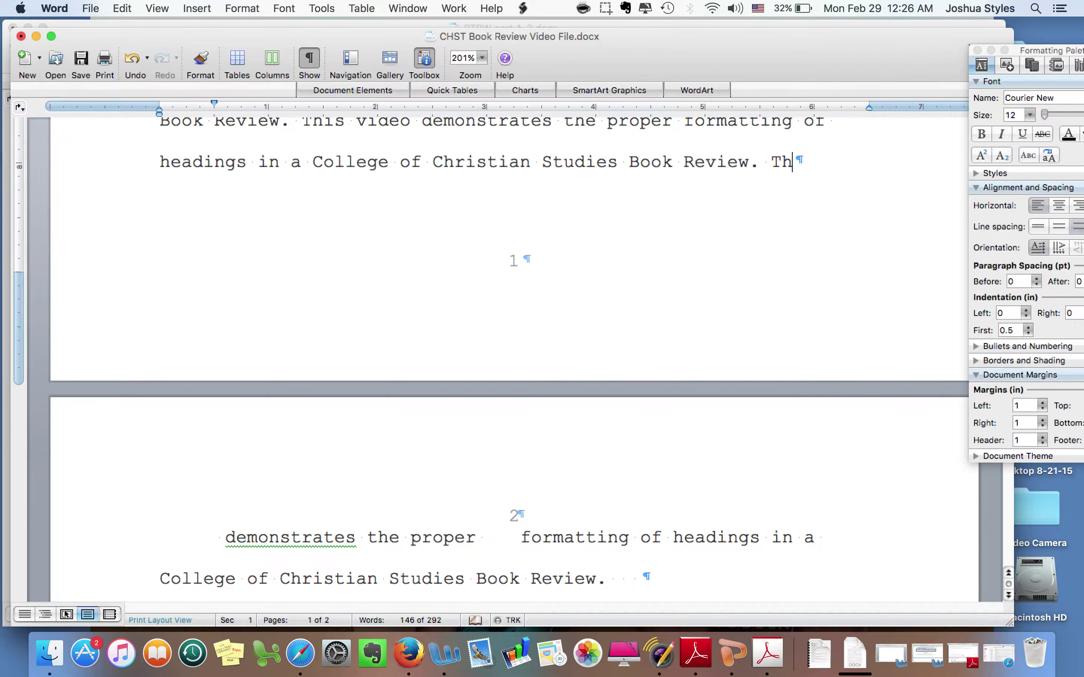
left_click(523, 528)
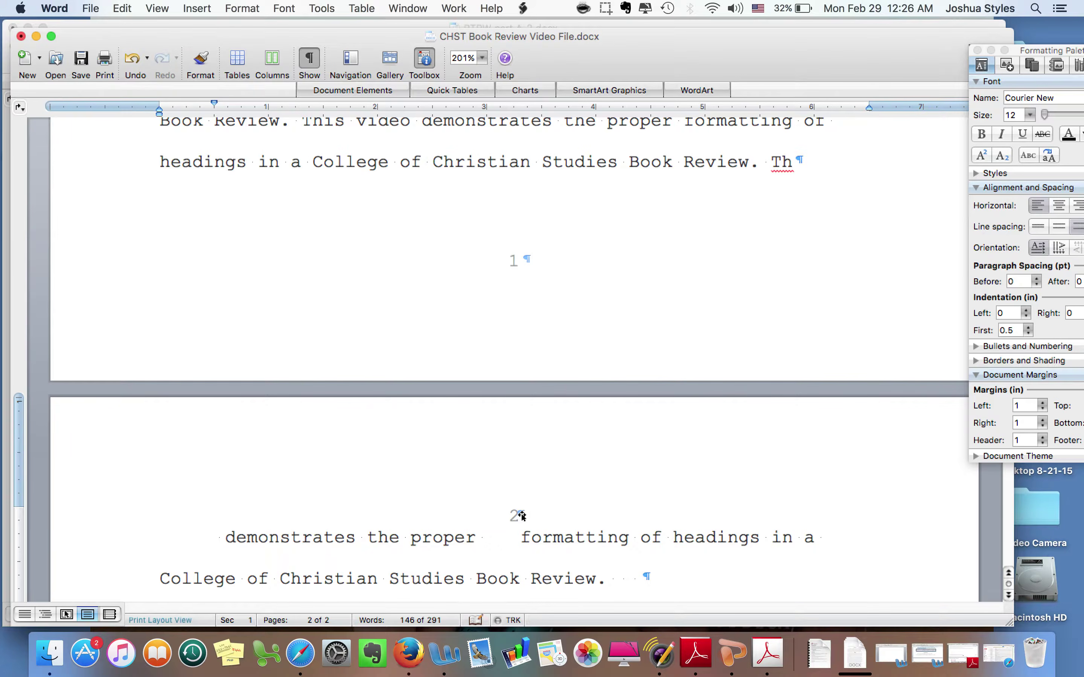
double_click(517, 515)
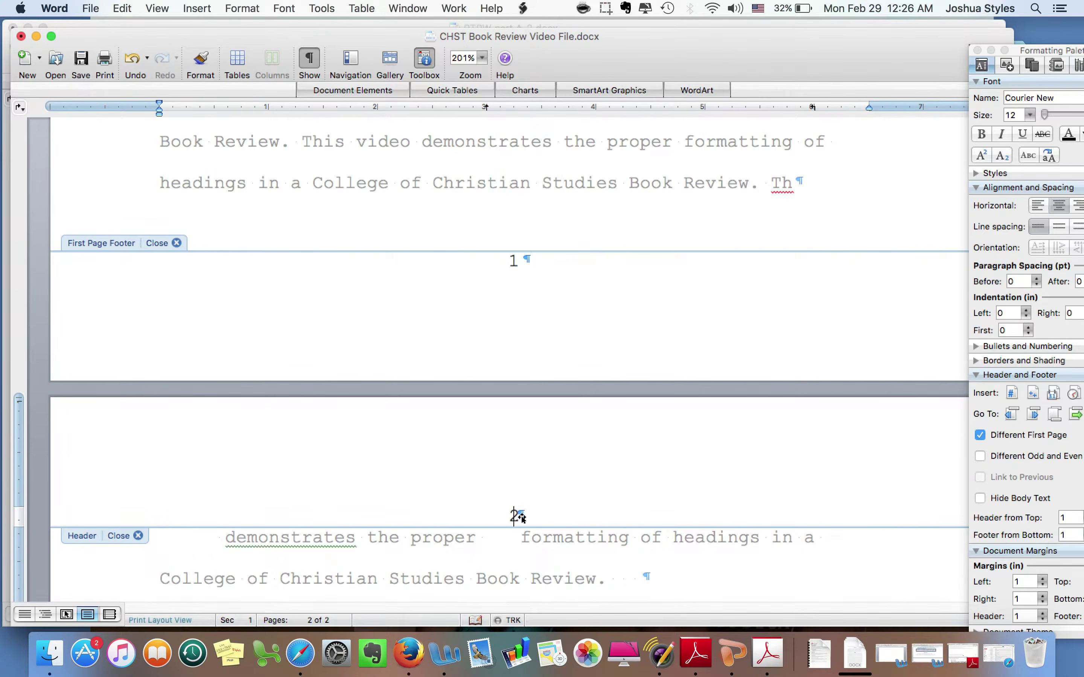
left_click(516, 515)
left_click(524, 515)
left_click(520, 514)
left_click(138, 536)
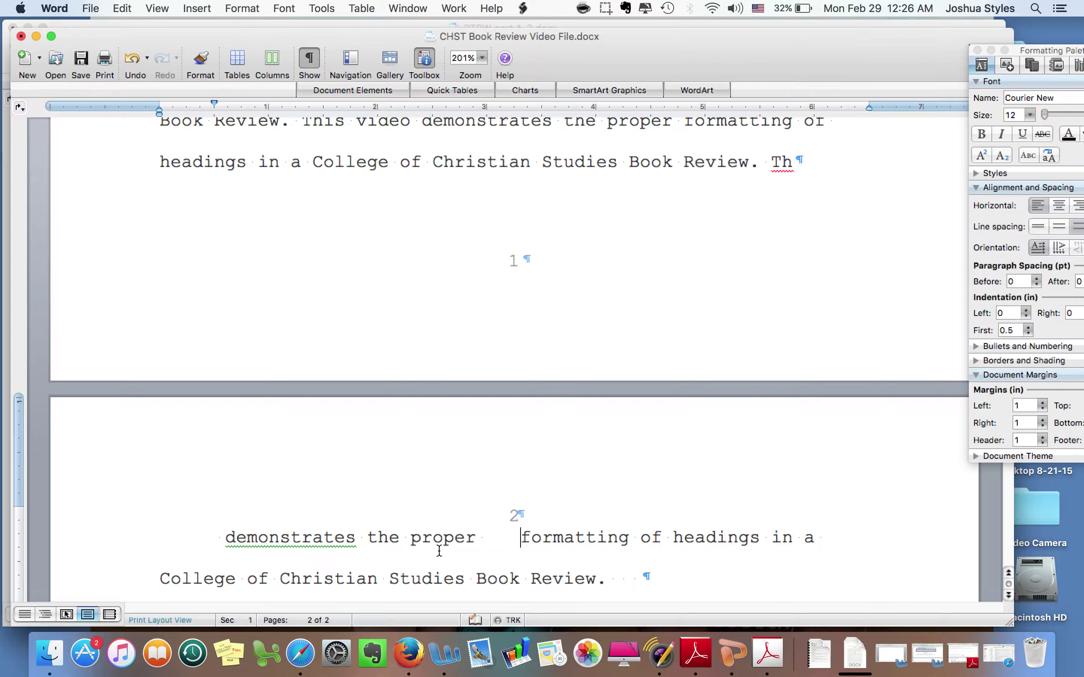
left_click(520, 516)
left_click(514, 516)
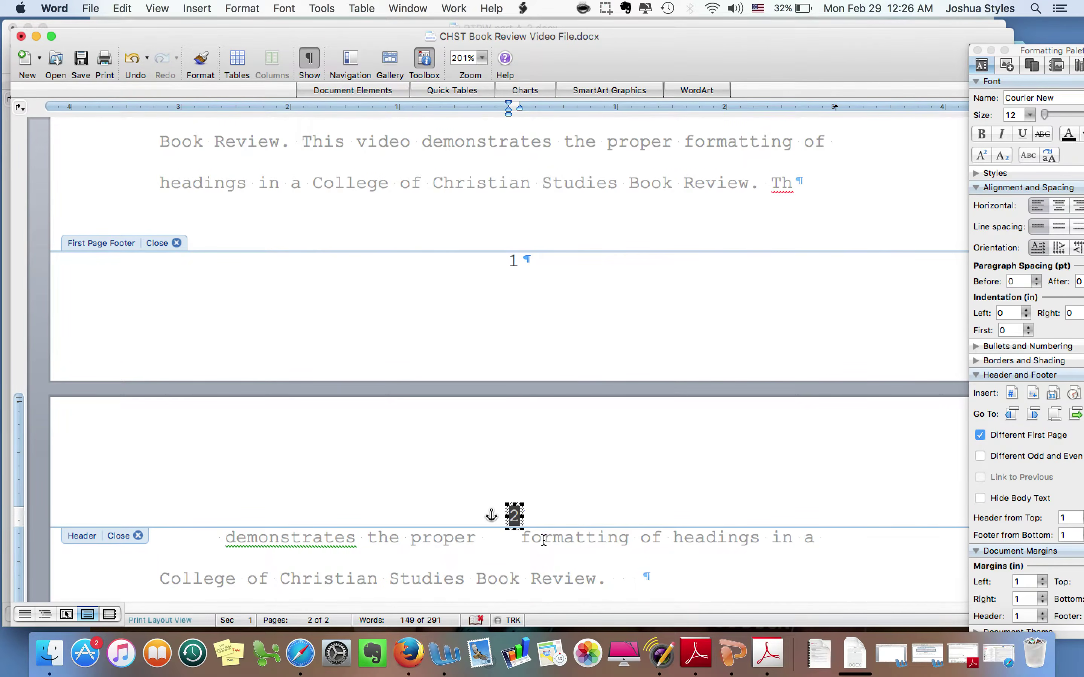
left_click(138, 536)
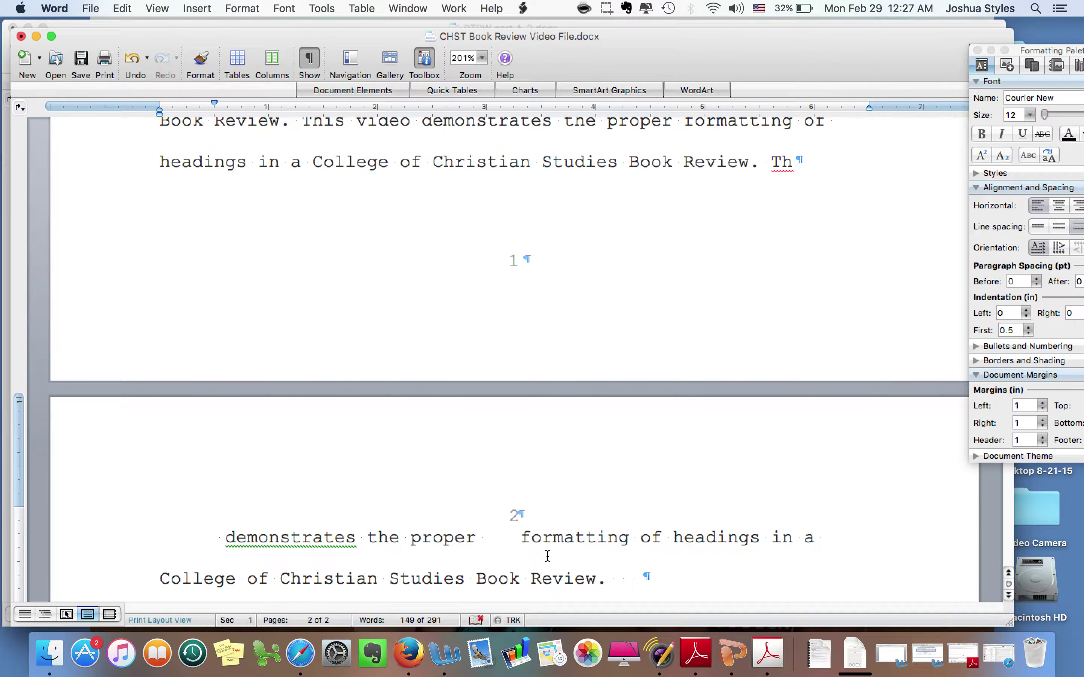
Bring the Formatting Palette fully into view and try to add spacing after the page 2 header number, returning to the body text.
double_click(516, 516)
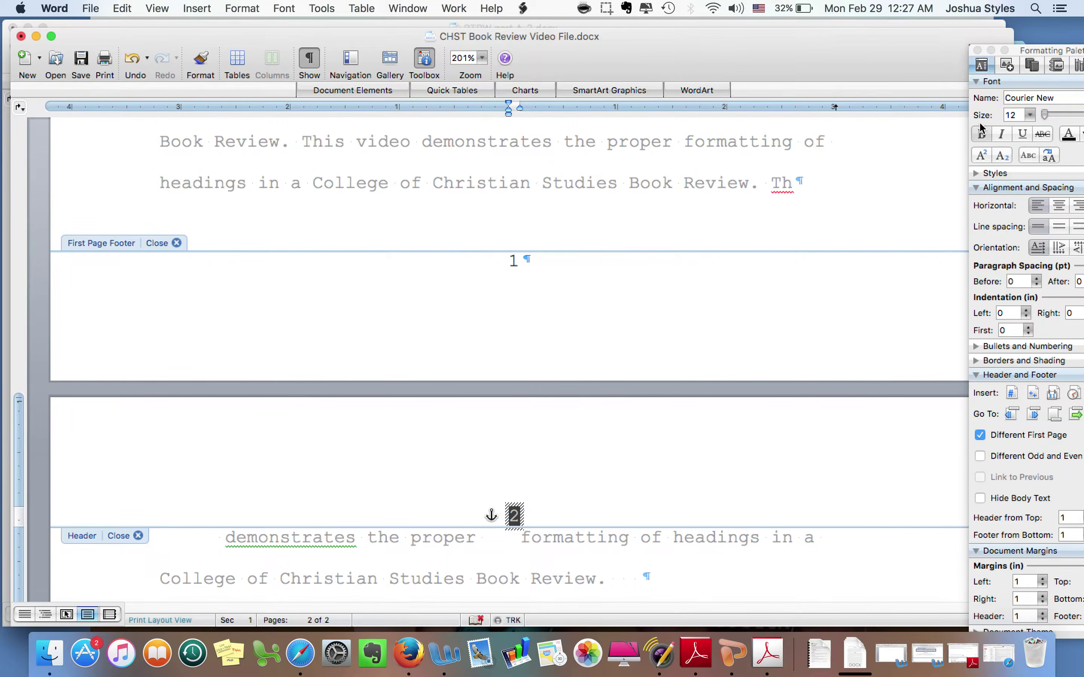
left_click_drag(1024, 51, 851, 24)
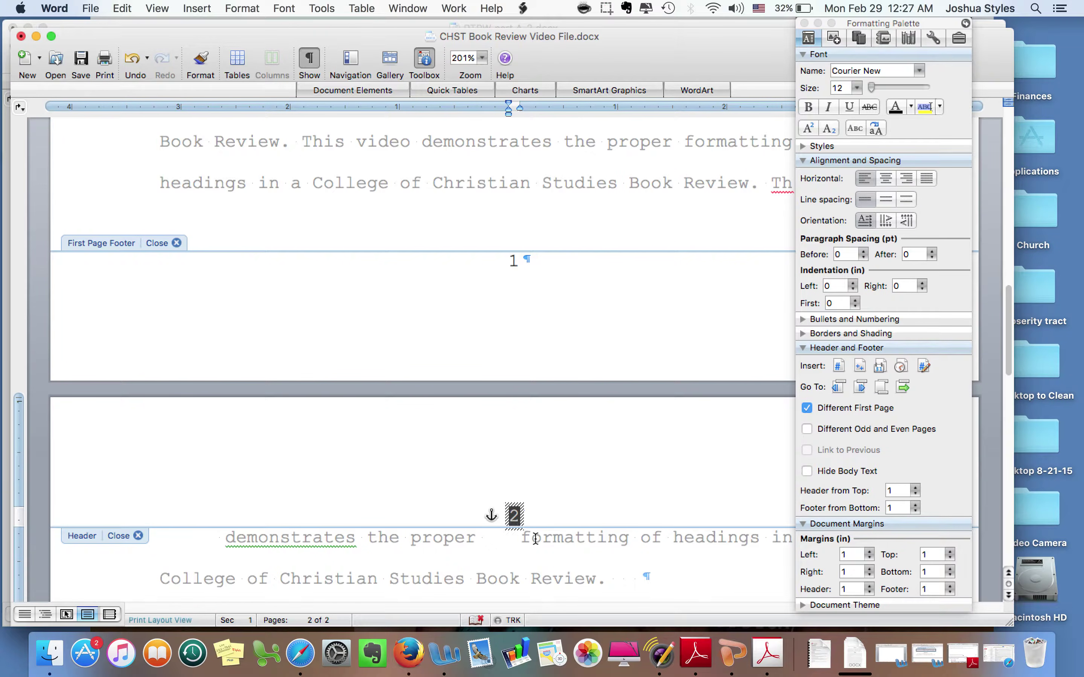
left_click(933, 252)
left_click(138, 535)
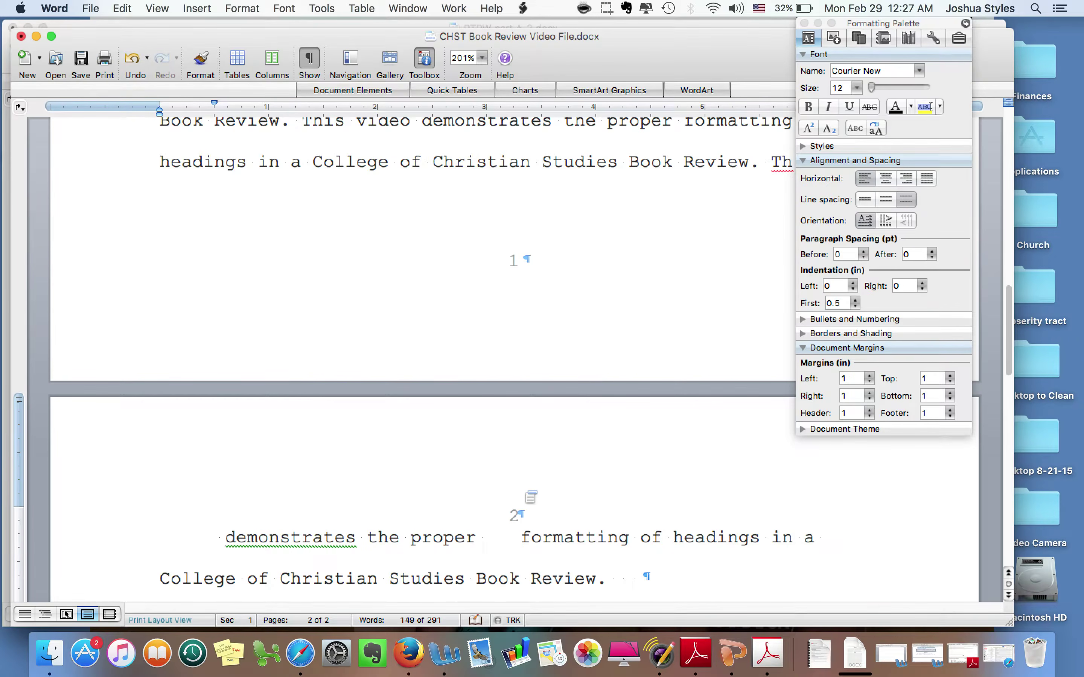
Set 12 pt paragraph spacing after the page number's paragraph in the page 2 header, and return to the body text.
double_click(513, 515)
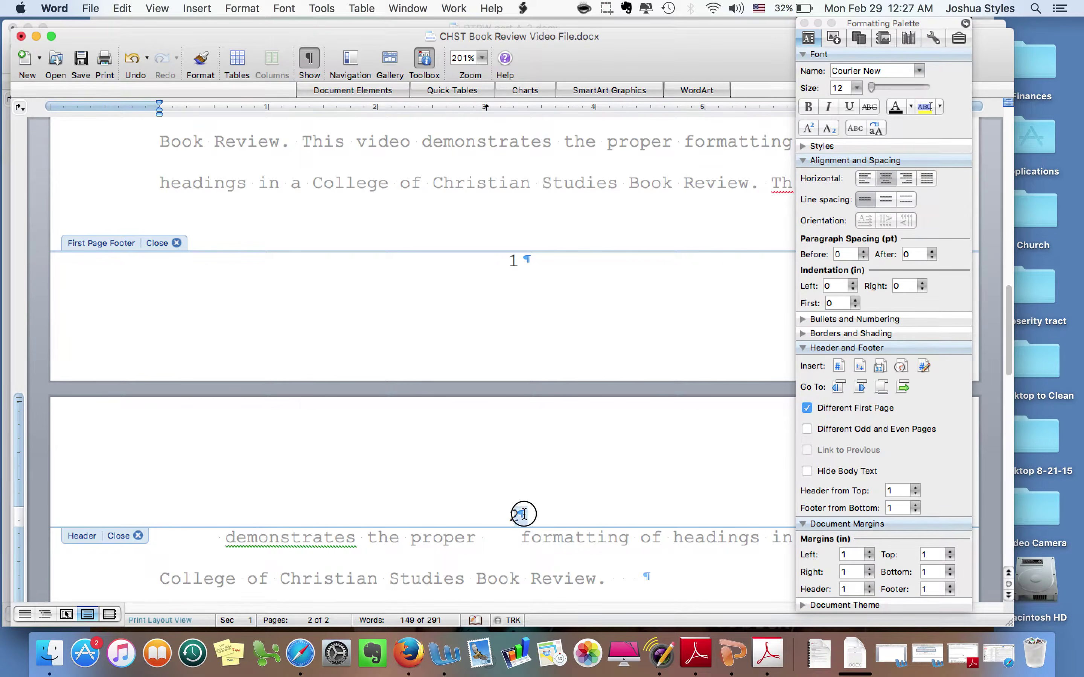
left_click(932, 252)
left_click(932, 251)
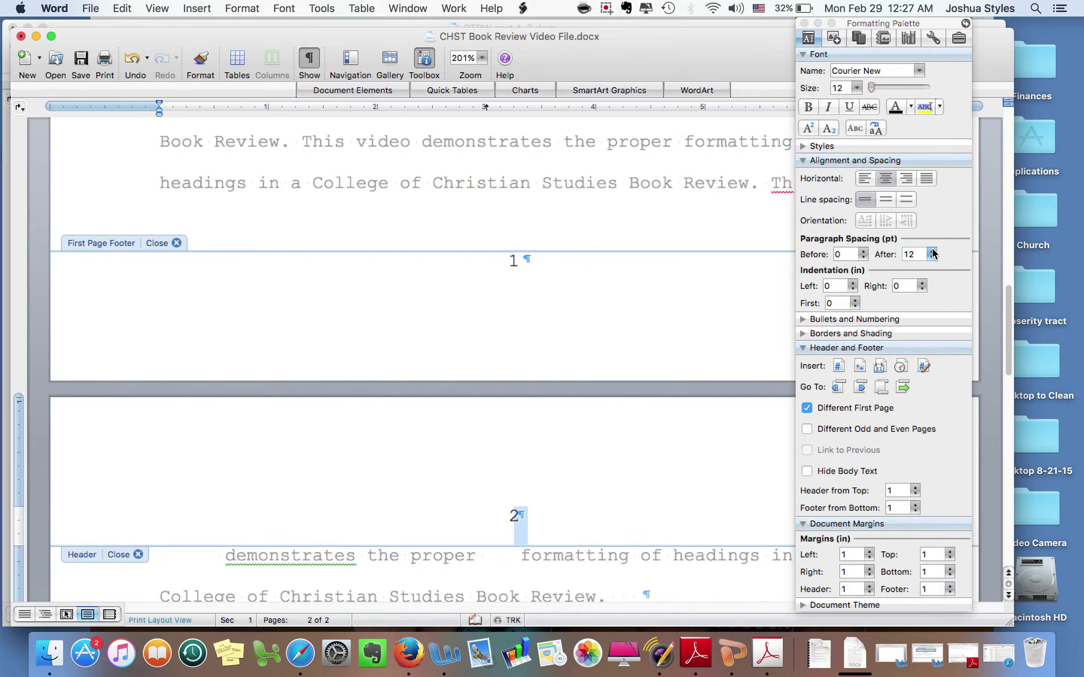
left_click(136, 555)
Remove the first-line indent from the paragraph starting with "demonstrates the proper" on page 2.
scroll(417, 526, "down", 3)
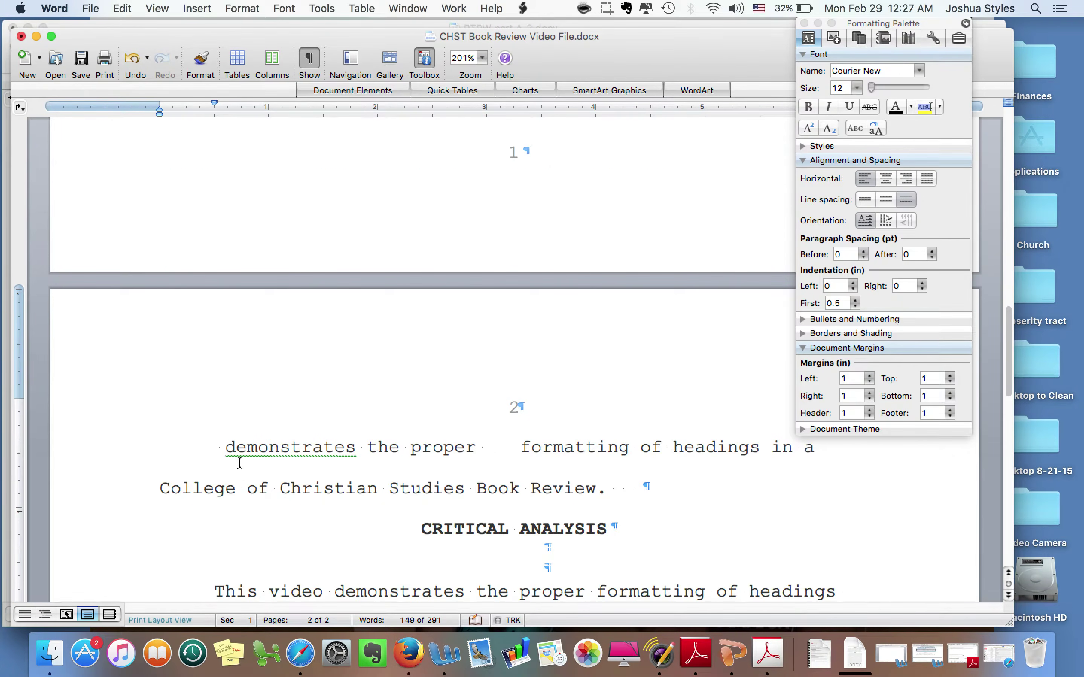
left_click(223, 448)
key("BackSpace")
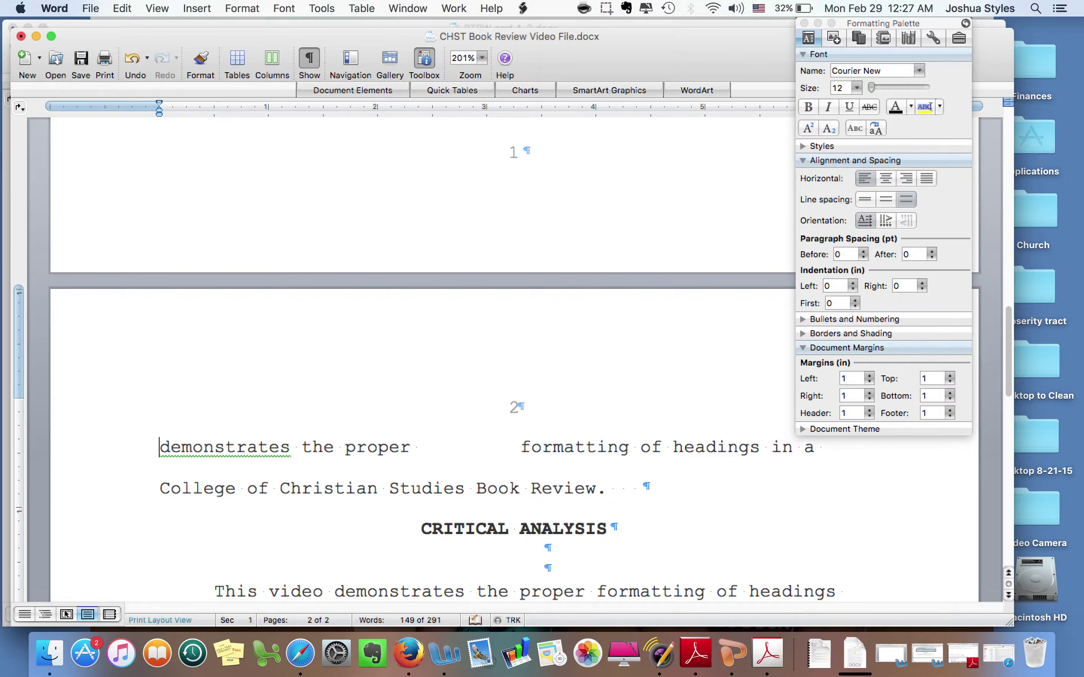
left_click(517, 456)
key("BackSpace")
key("Left")
Complete the unfinished word at the end of the body text on page 1 to read "This".
scroll(578, 448, "up", 5)
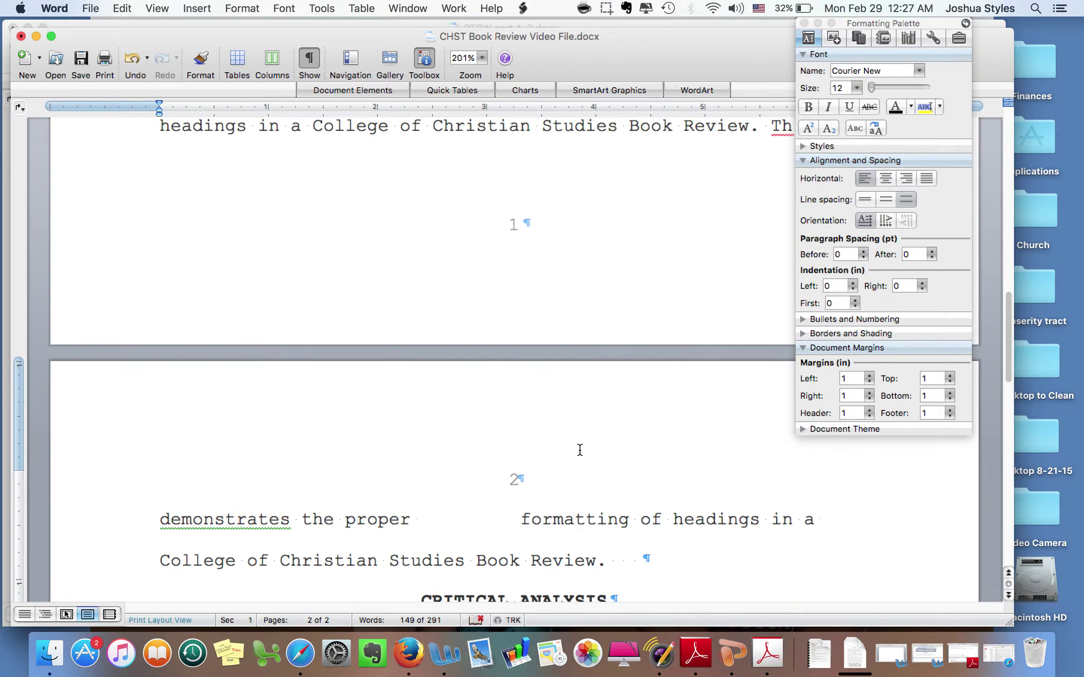
scroll(580, 450, "up", 10)
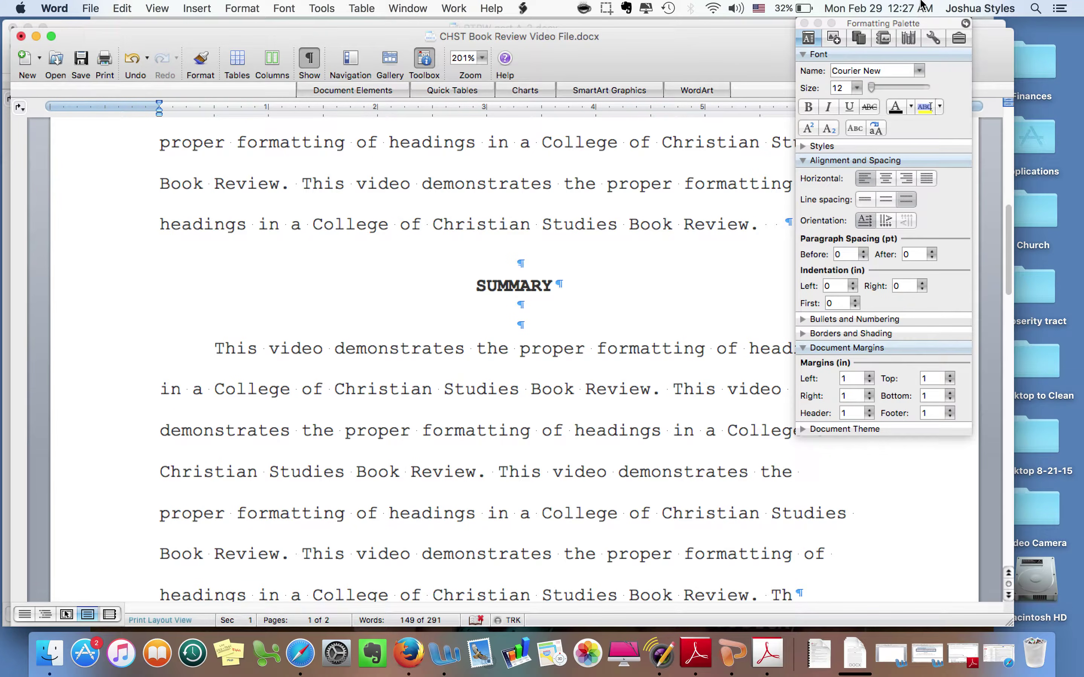
scroll(525, 341, "down", 14)
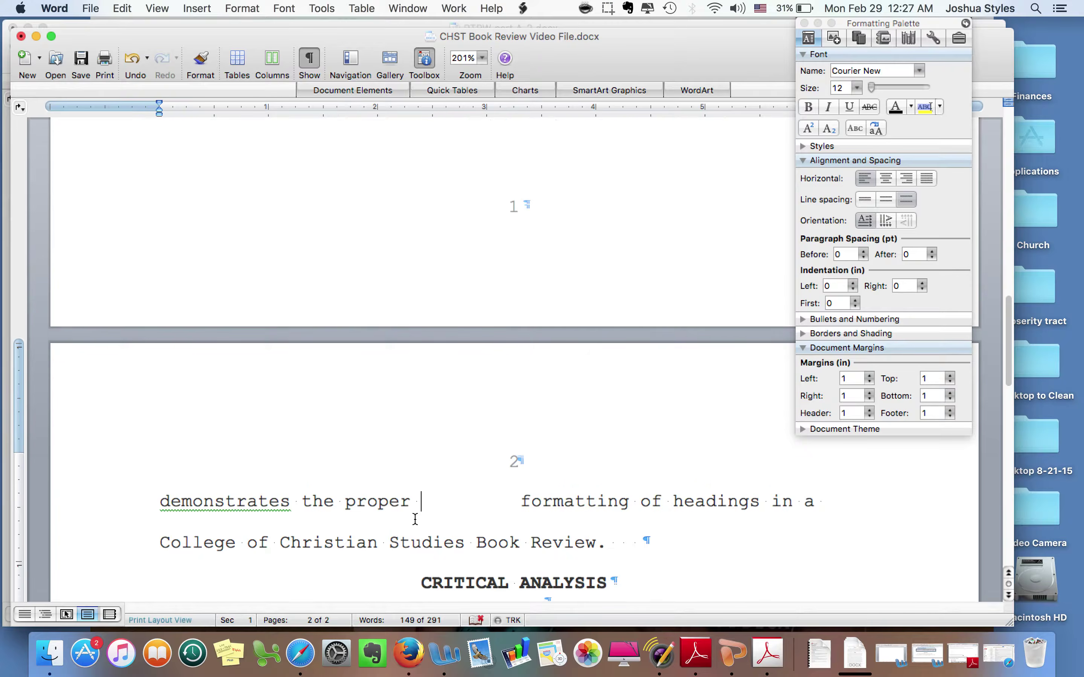
scroll(539, 491, "up", 5)
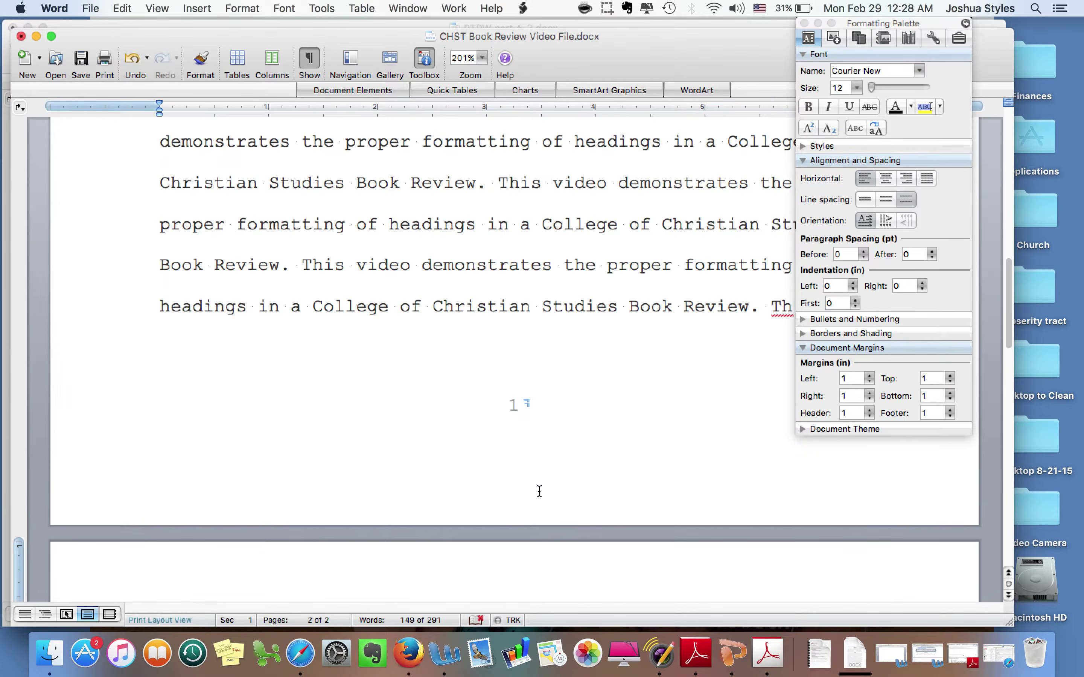
scroll(540, 491, "down", 3)
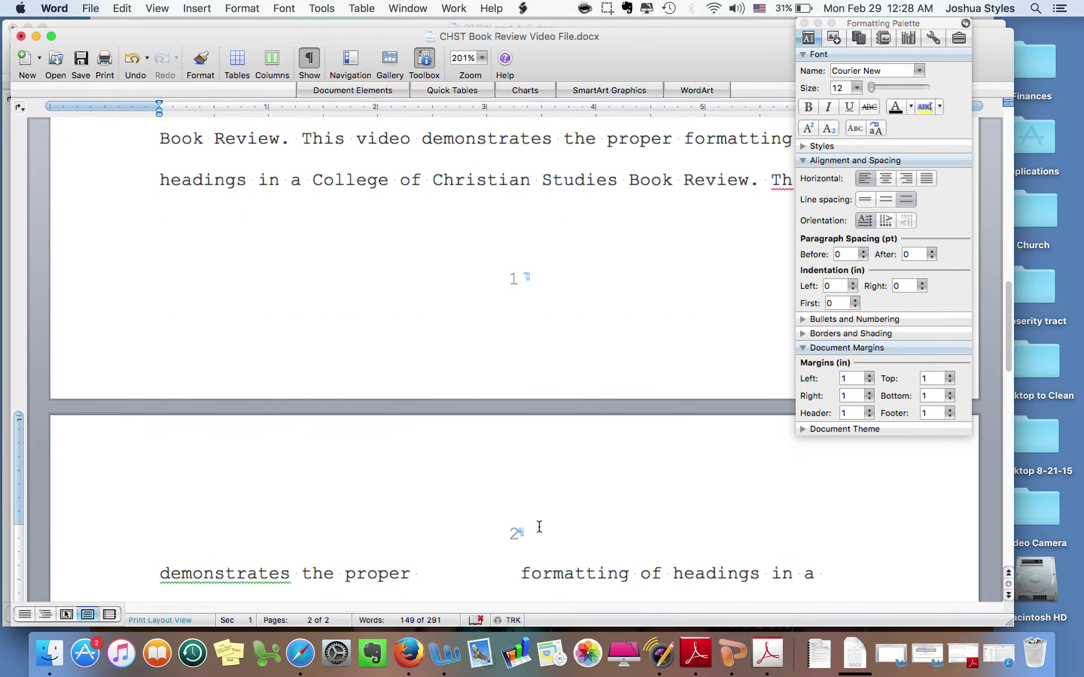
scroll(540, 428, "up", 8)
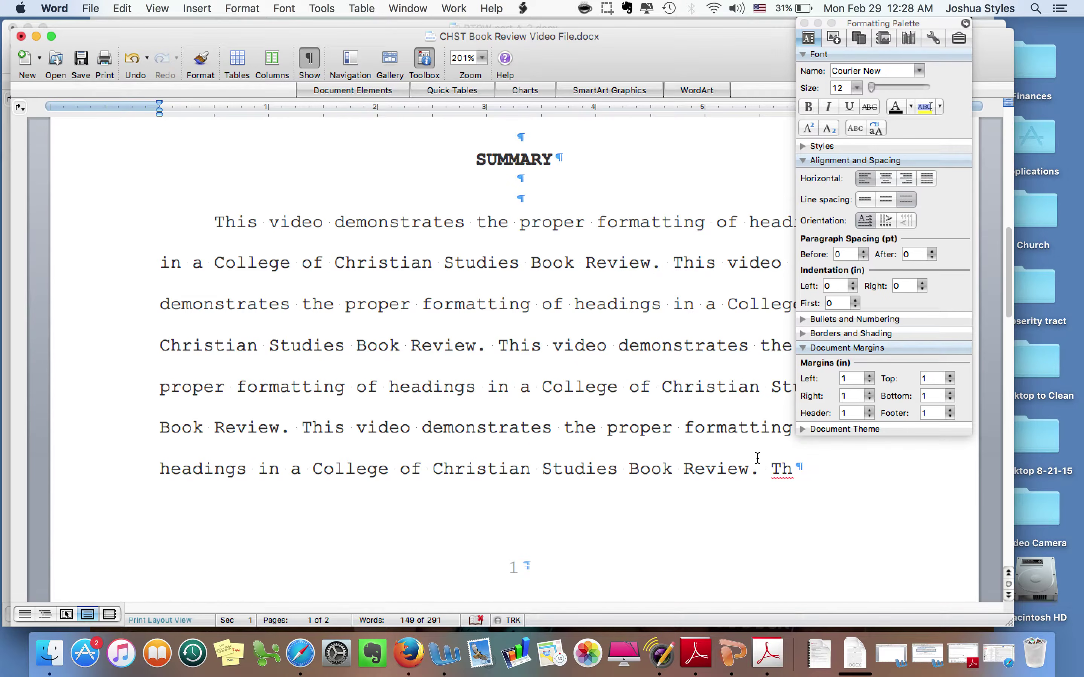
scroll(758, 458, "down", 10)
scroll(760, 458, "up", 10)
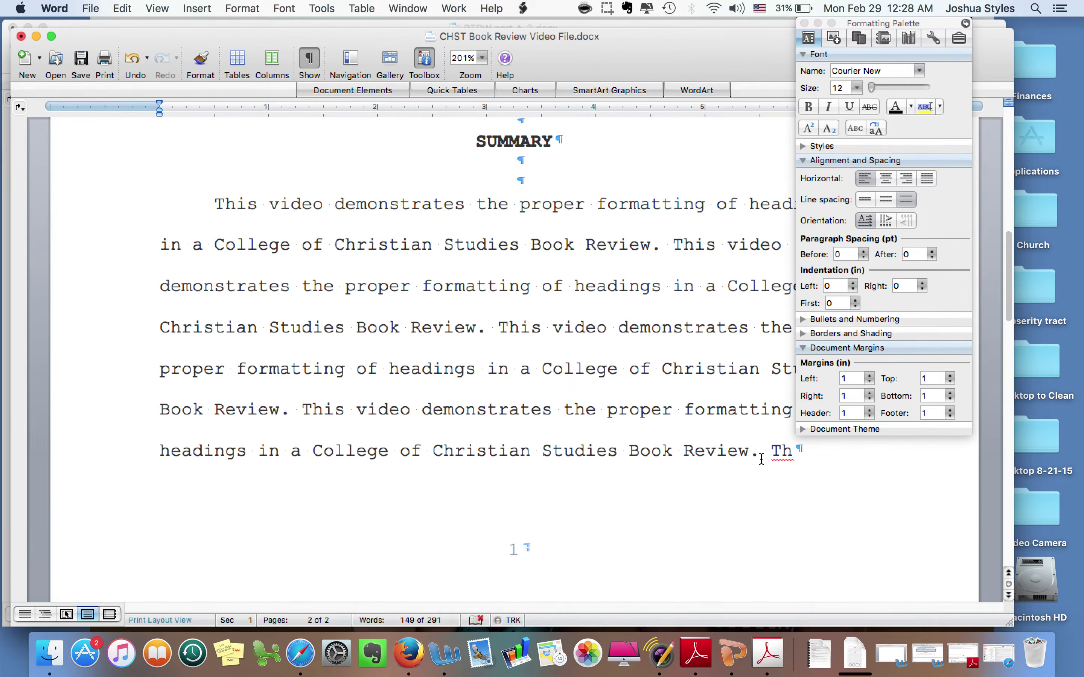
left_click(794, 450)
type("is")
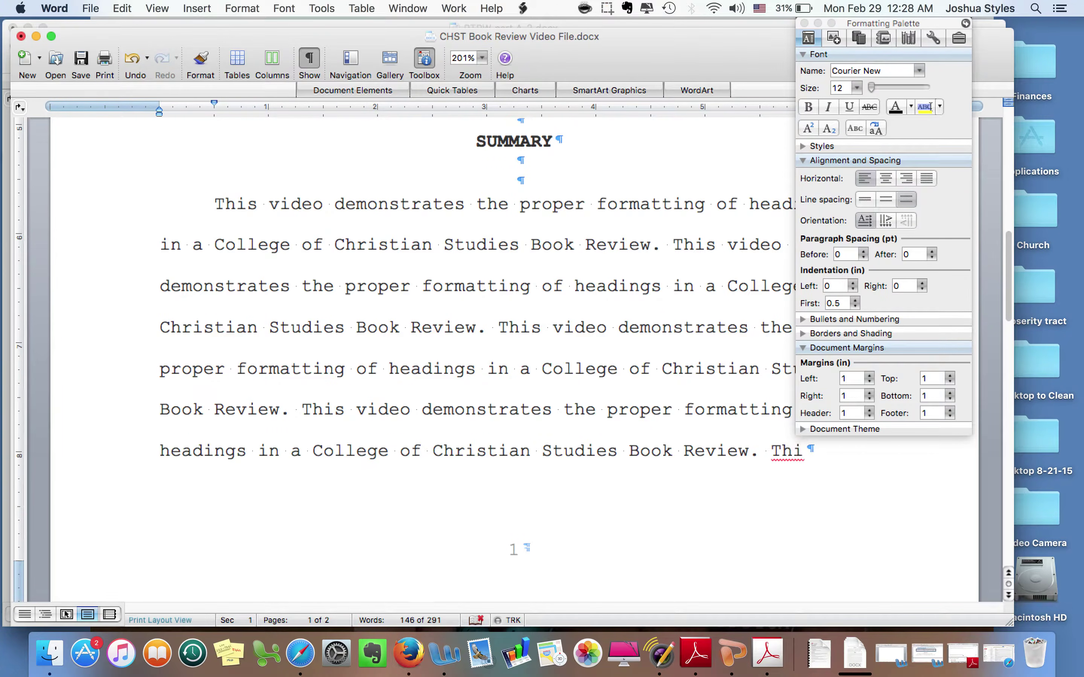
Examine the placement of the page 1 footer number and the page 2 header number relative to the body text and page edges.
scroll(615, 434, "down", 20)
scroll(615, 434, "down", 20)
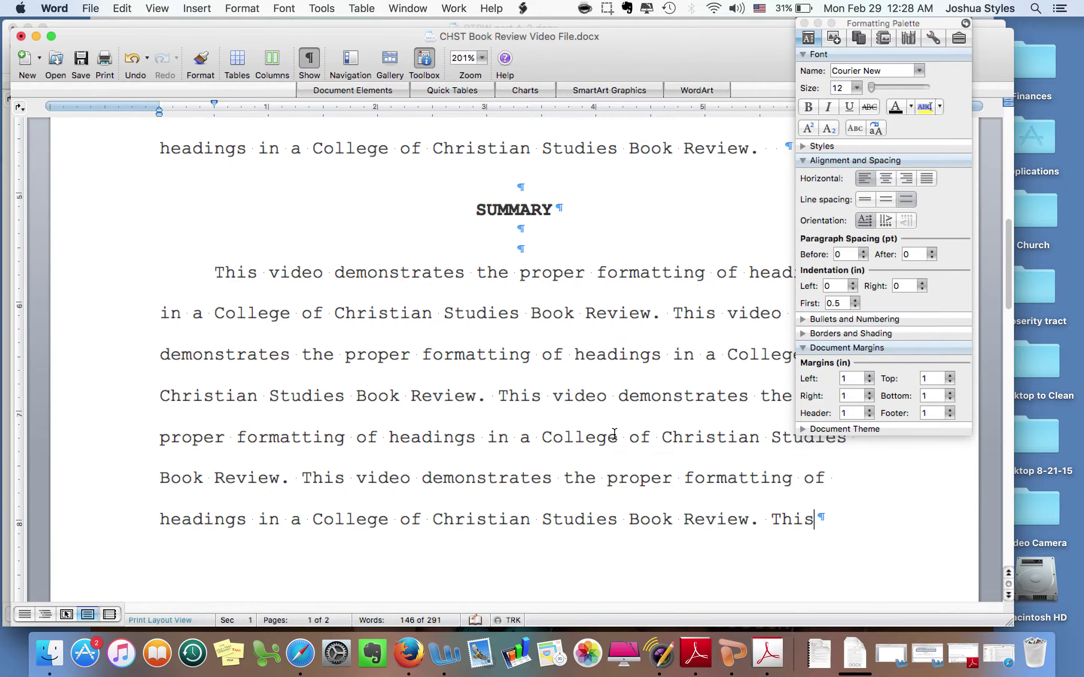
scroll(614, 435, "up", 5)
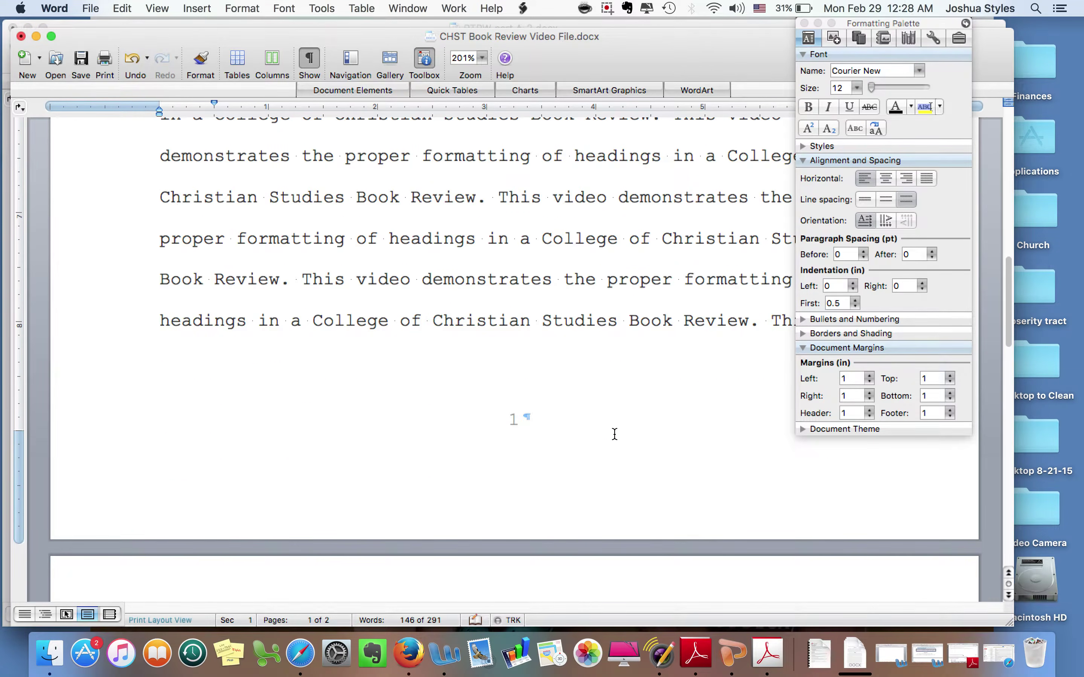
double_click(519, 416)
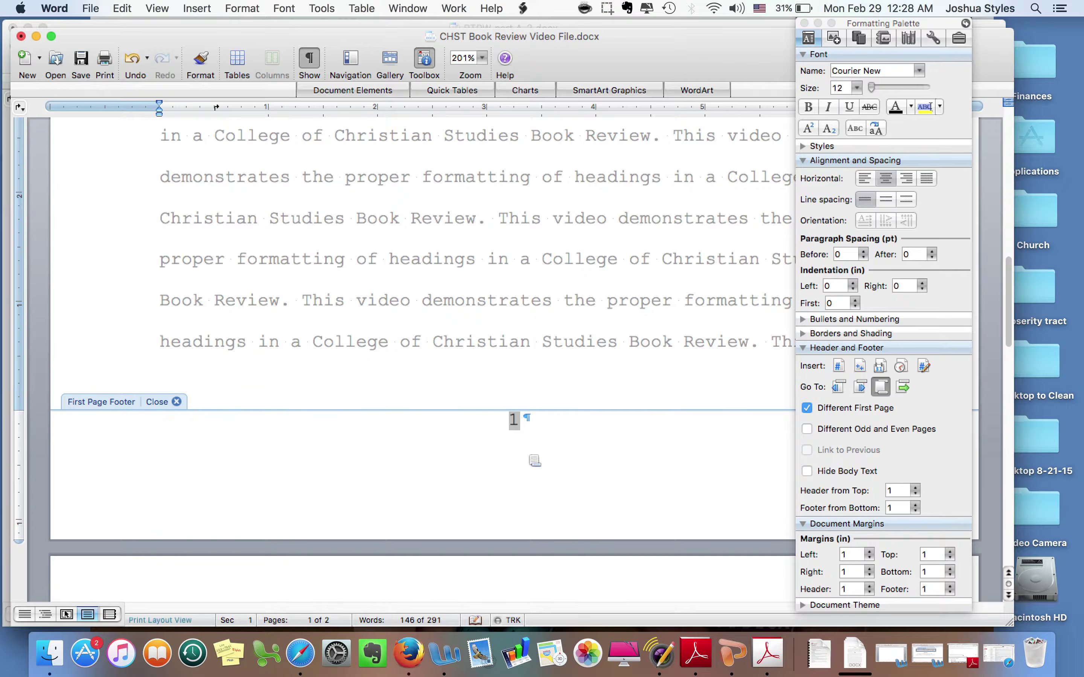
left_click(179, 395)
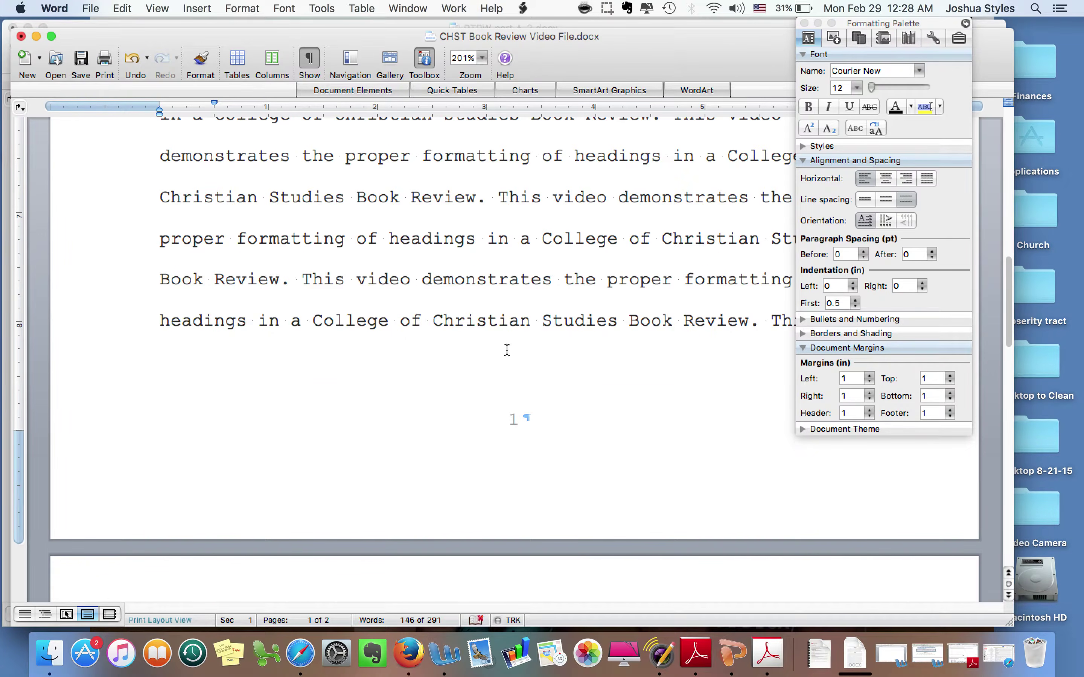
scroll(507, 350, "down", 3)
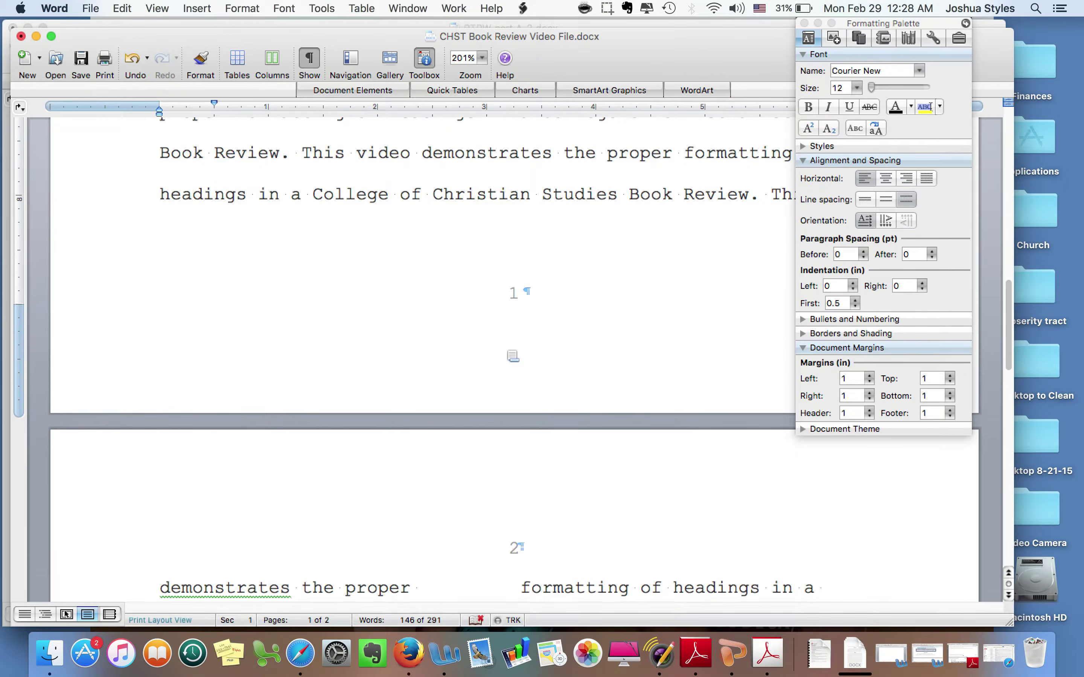
scroll(513, 356, "down", 3)
left_click(325, 459)
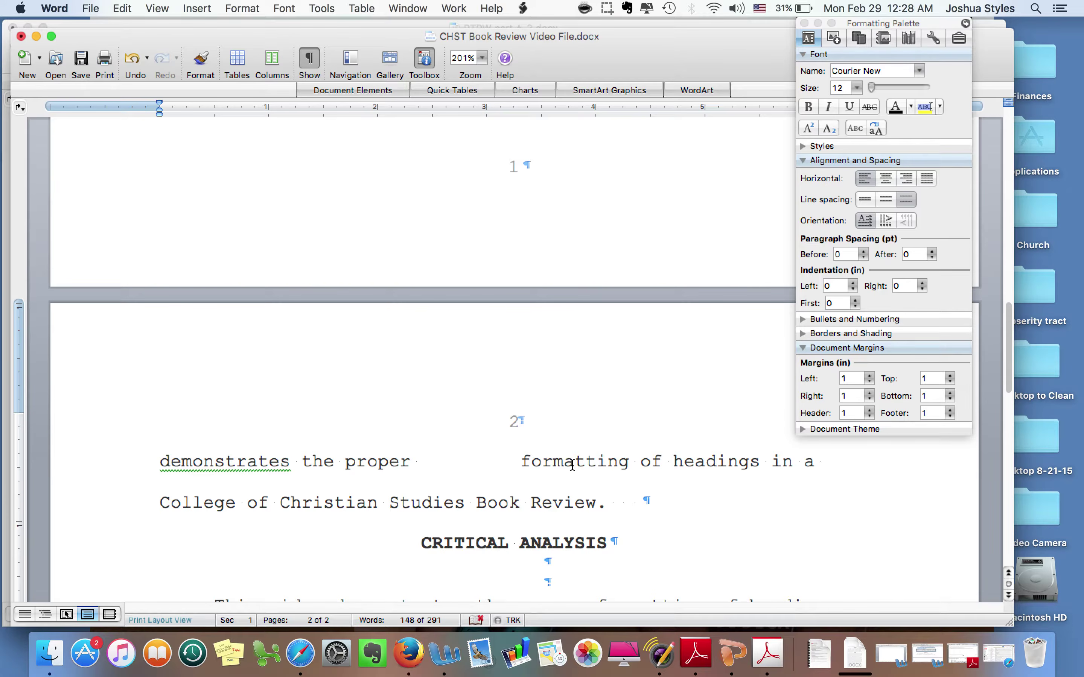
scroll(572, 465, "up", 6)
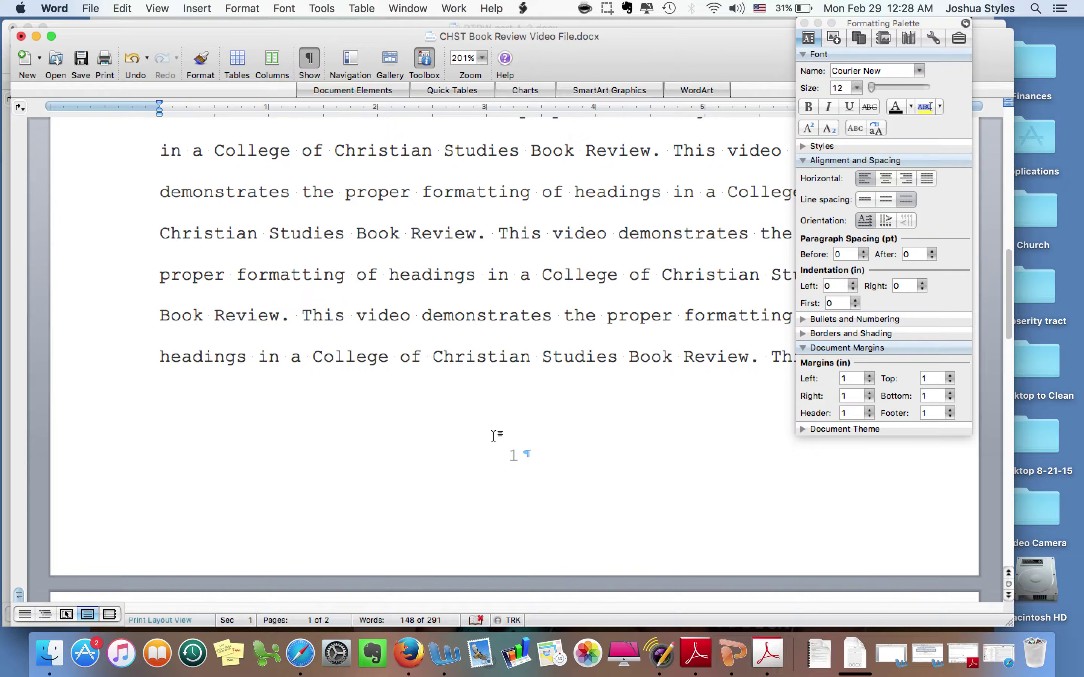
left_click(543, 404)
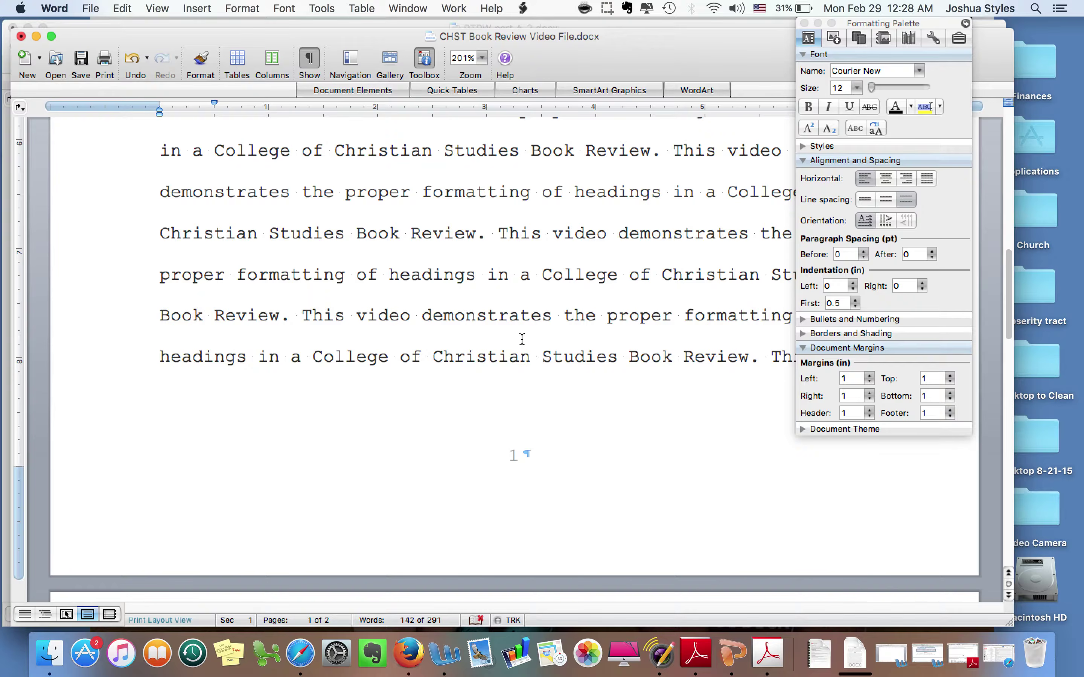
scroll(522, 339, "up", 15)
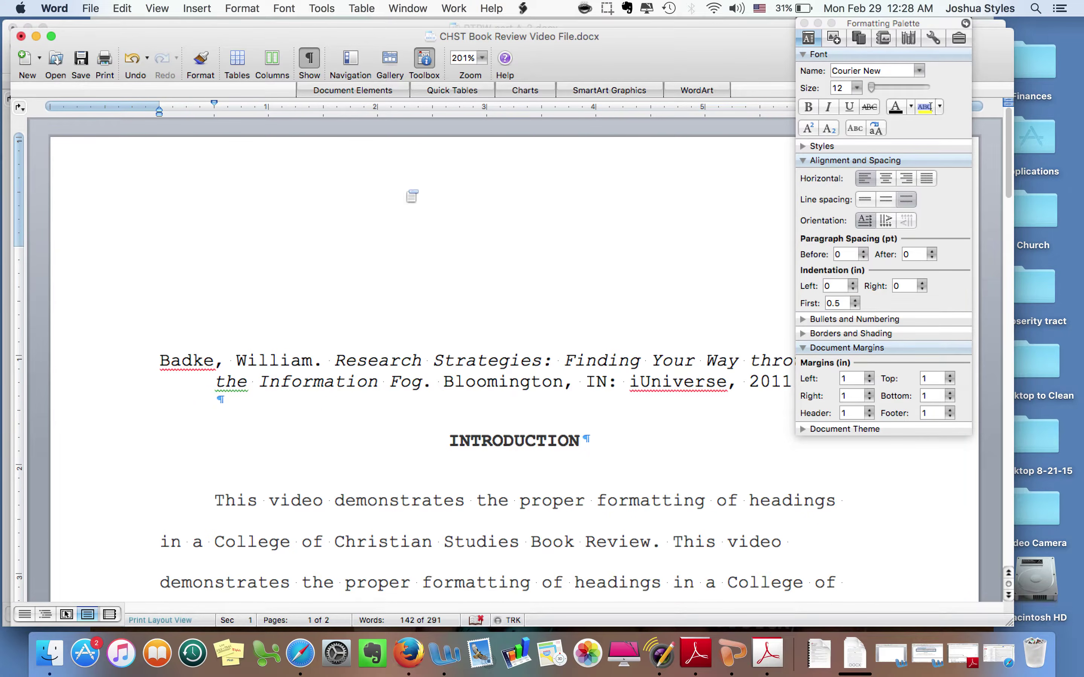
scroll(507, 445, "down", 10)
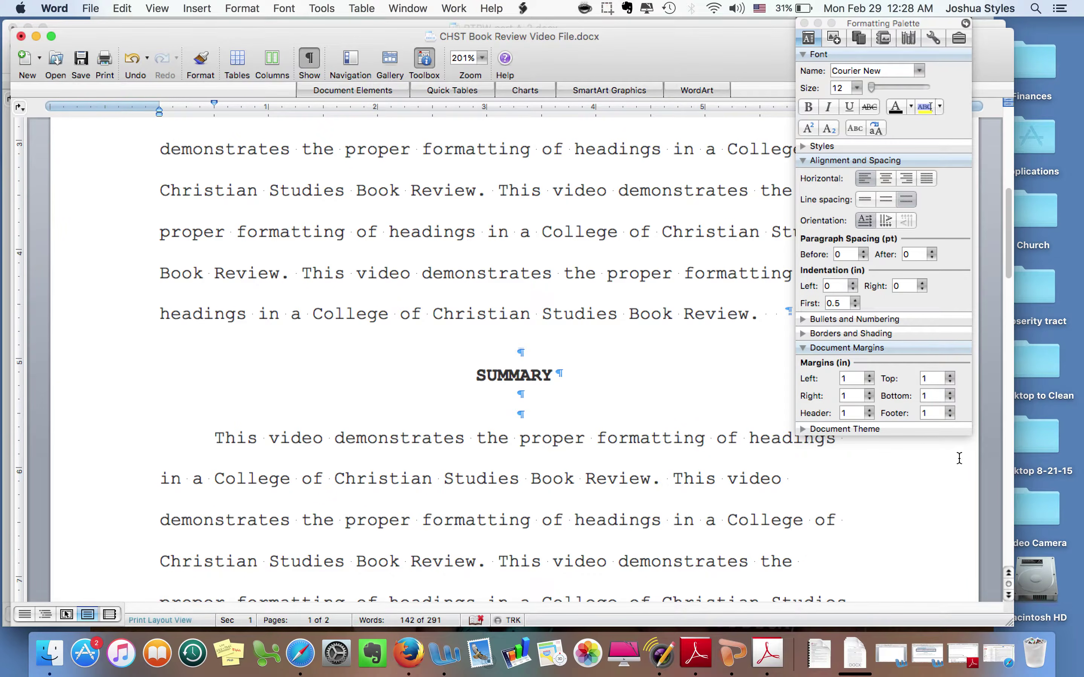
scroll(300, 452, "down", 8)
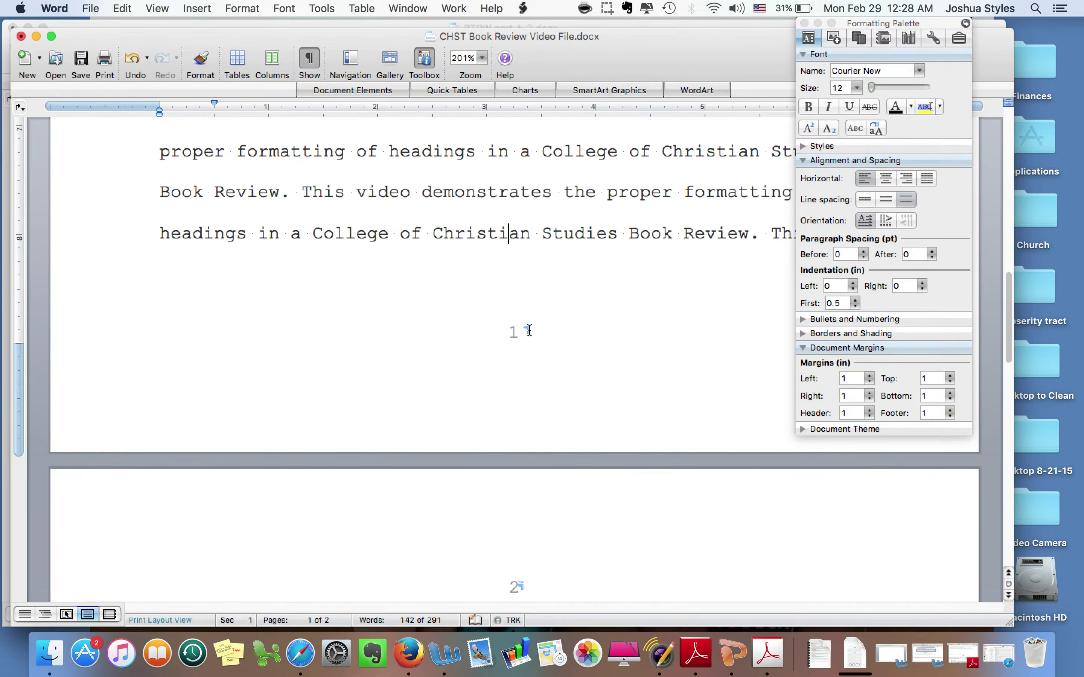
Set the document's bottom margin to 0.8 inch and its footer margin to 0.9 inch.
left_click(509, 327)
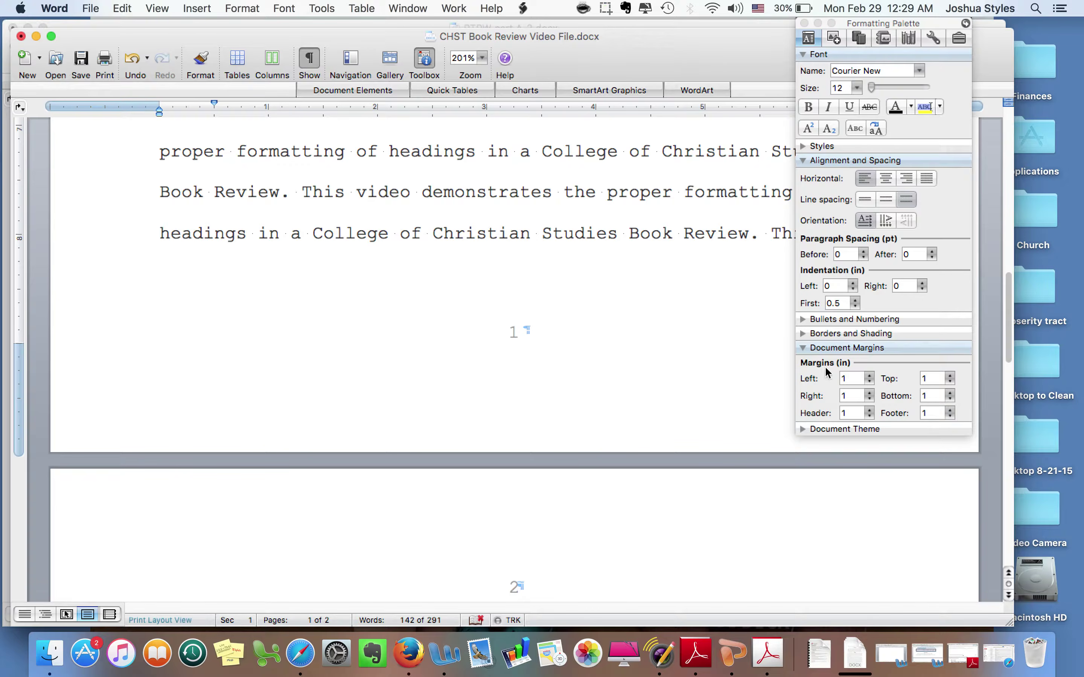
left_click(952, 398)
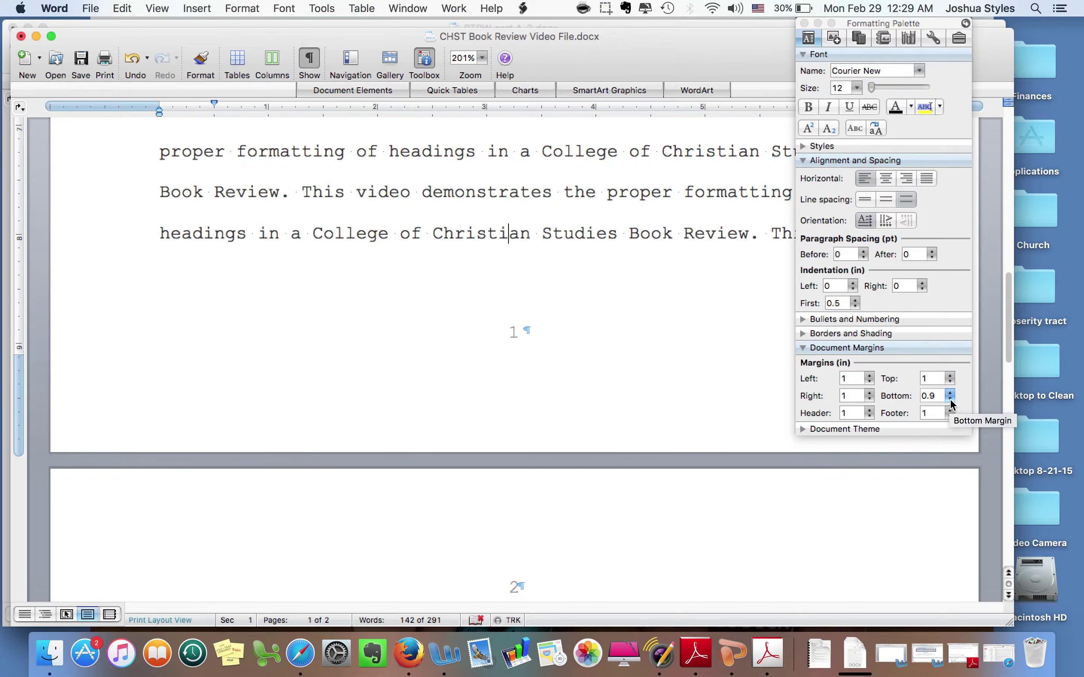
left_click(951, 399)
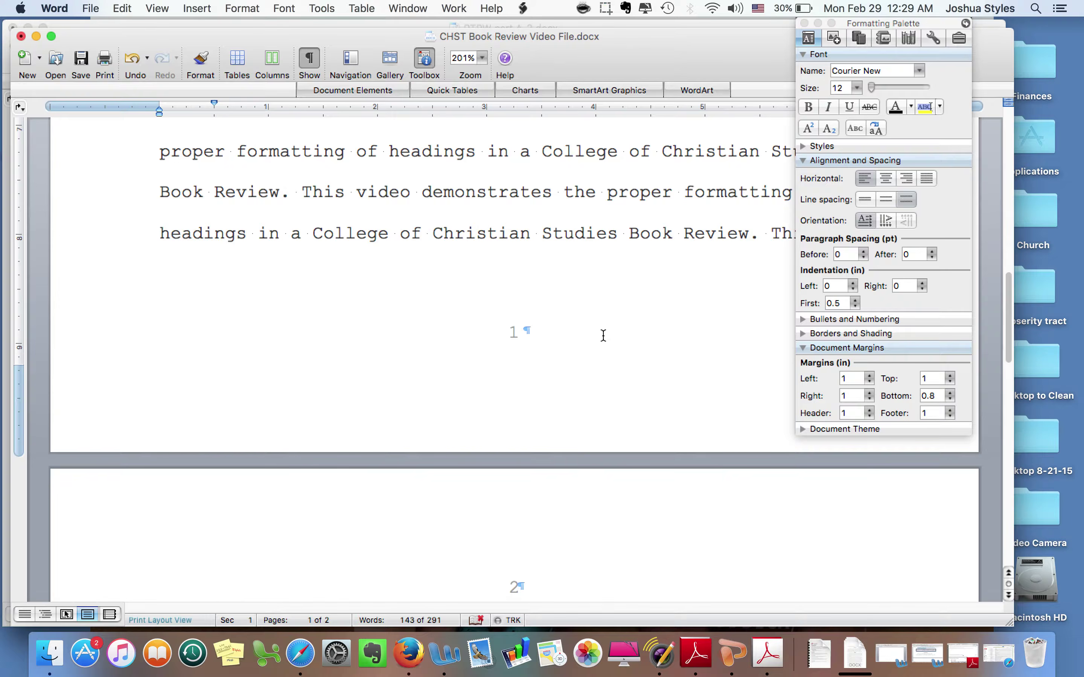
left_click(950, 416)
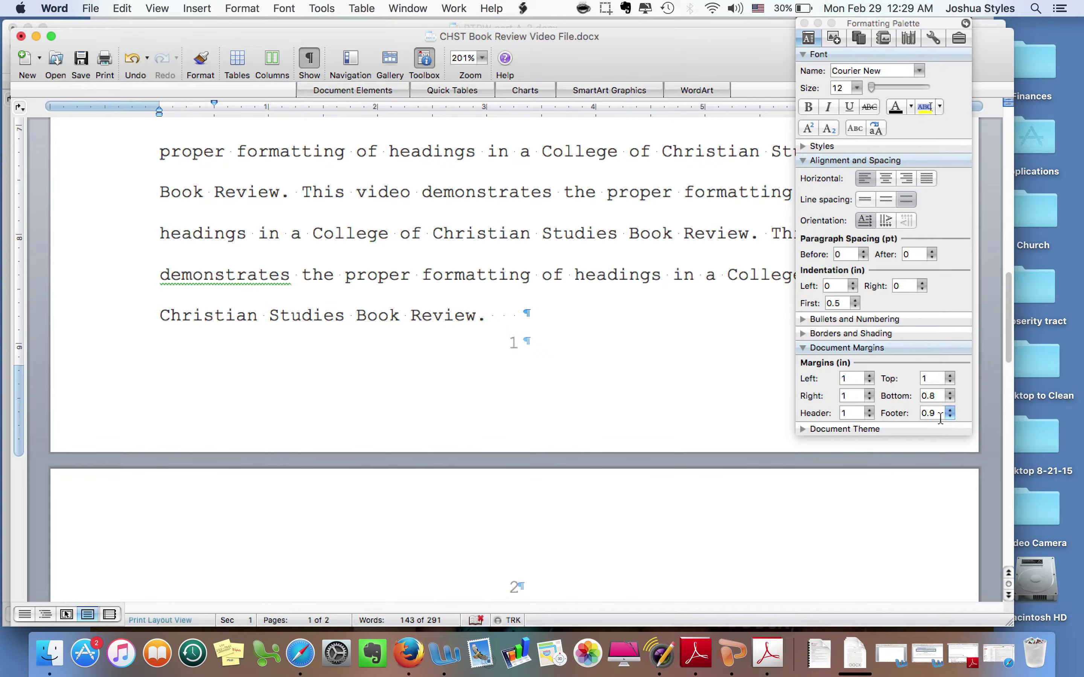
Try left alignment on the CRITICAL ANALYSIS heading on page 2, and center the heading again.
scroll(507, 293, "down", 4)
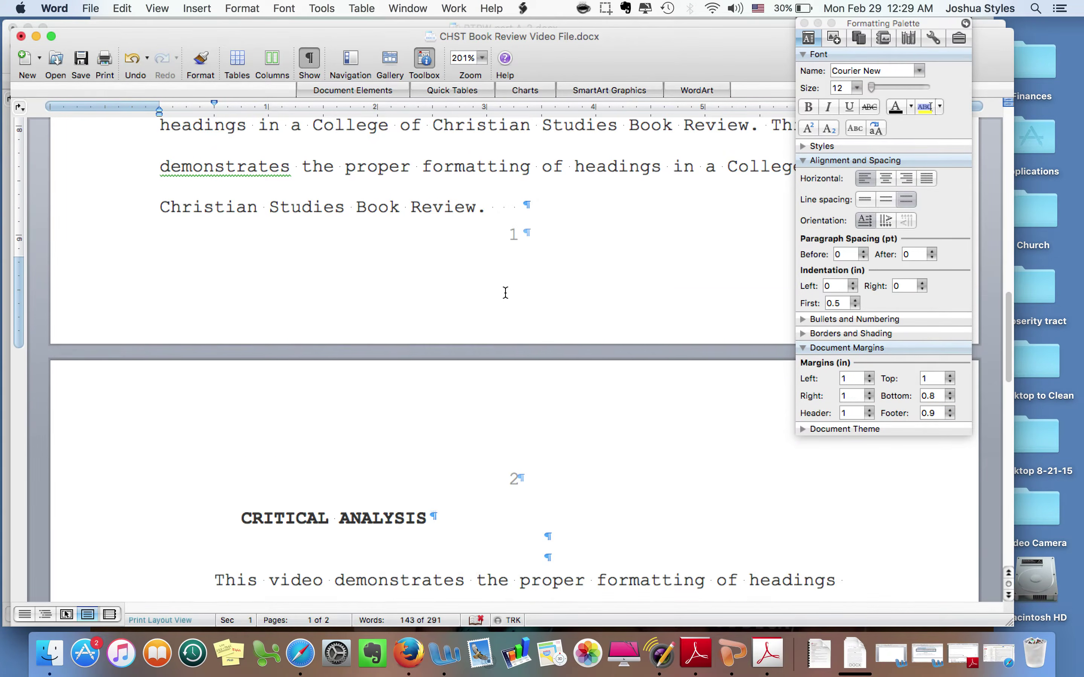
scroll(509, 209, "up", 5)
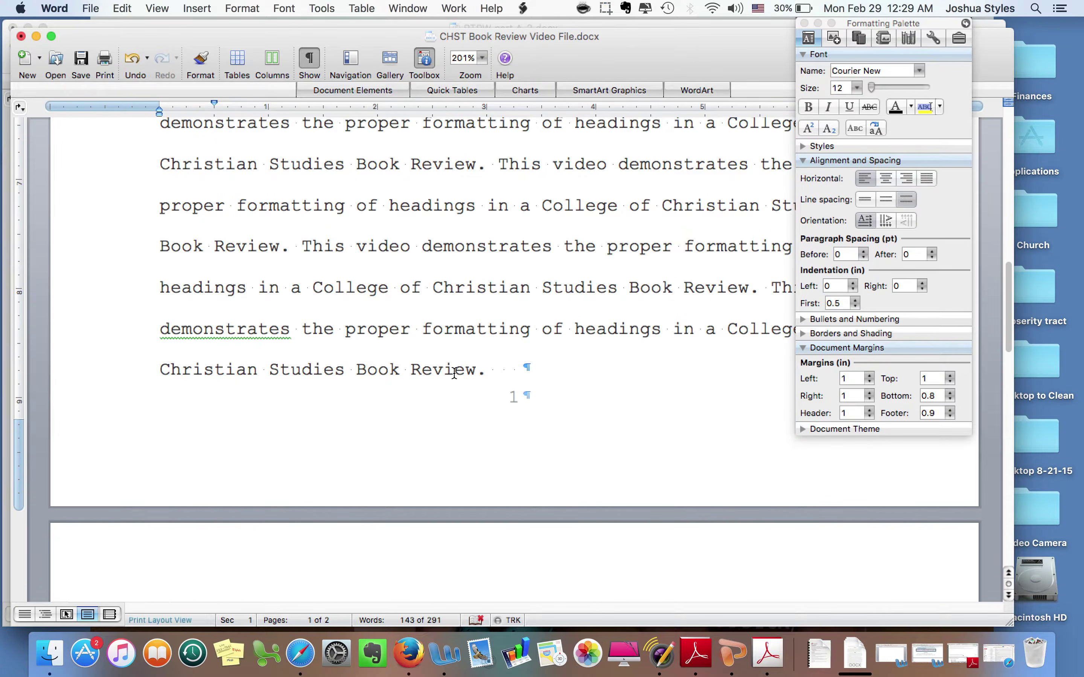
scroll(500, 340, "down", 5)
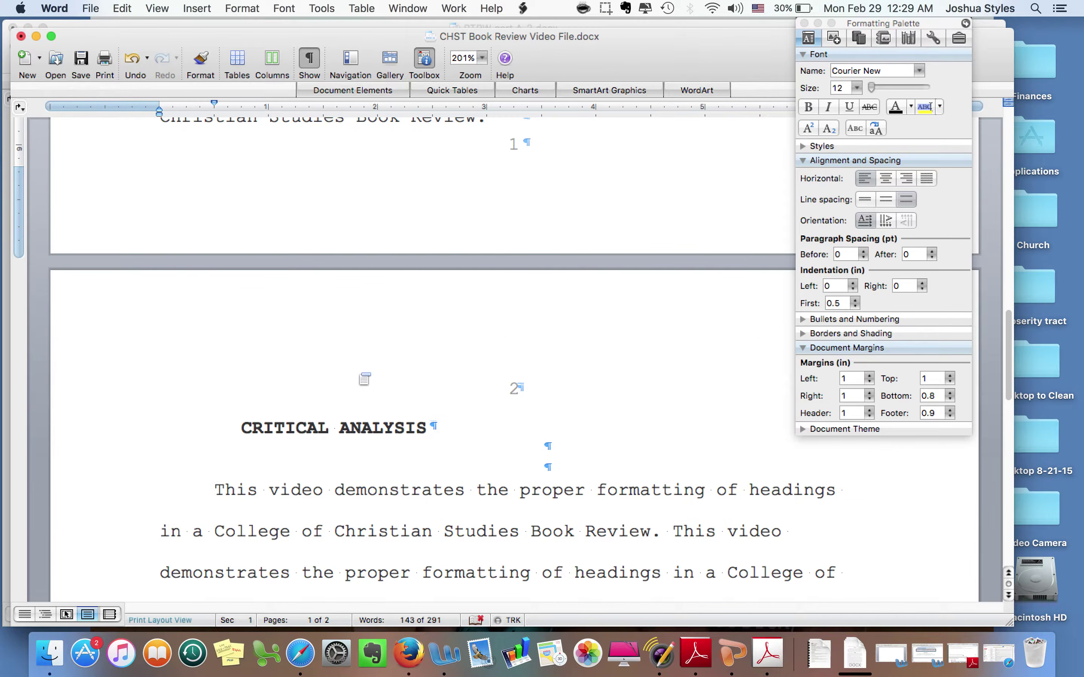
left_click(241, 430)
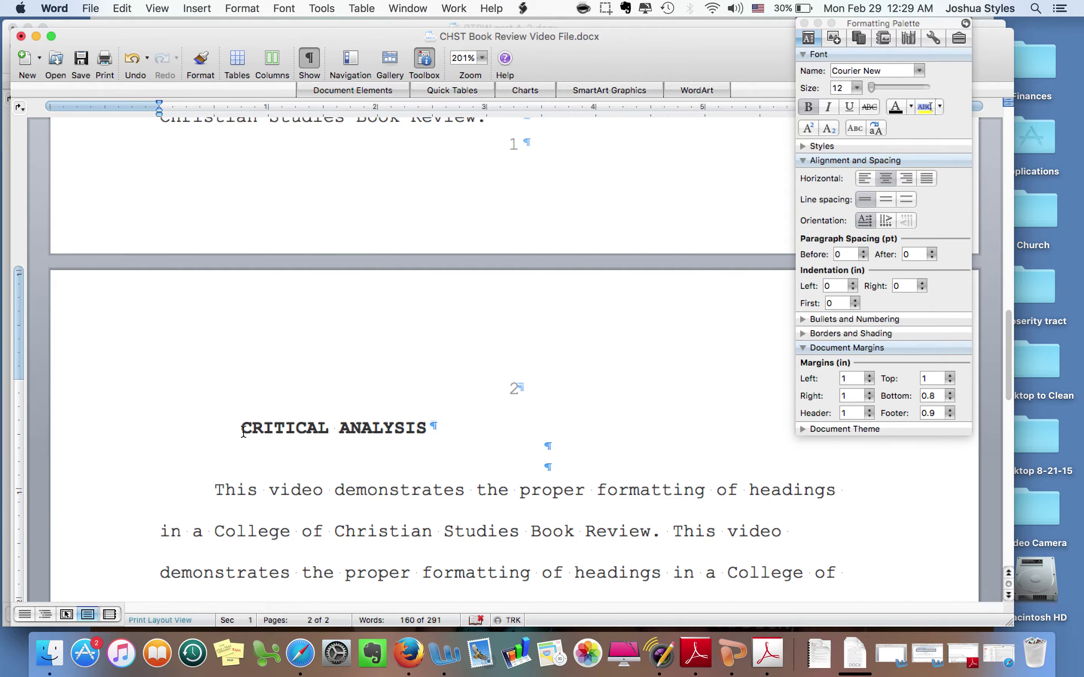
key("super+l")
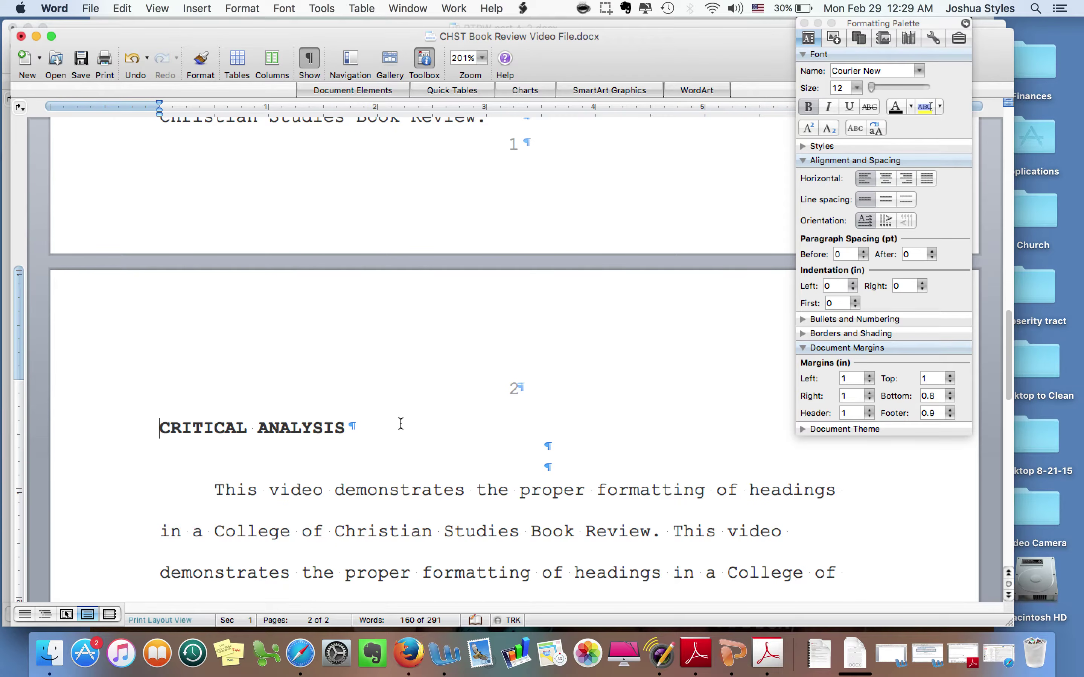
left_click_drag(363, 425, 148, 421)
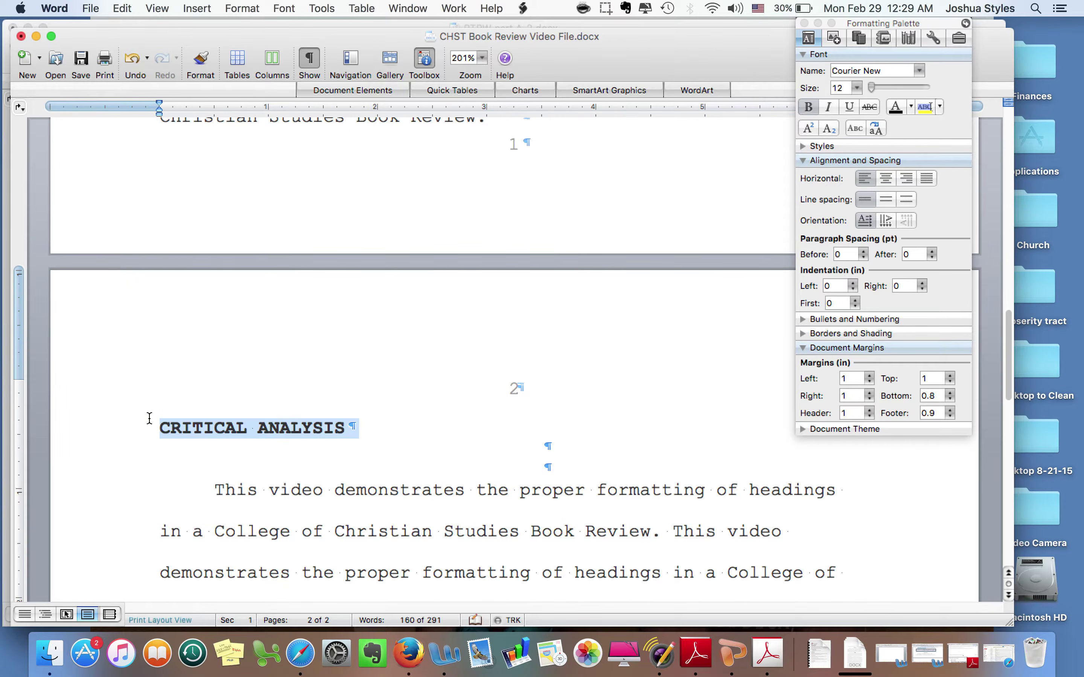
left_click(886, 178)
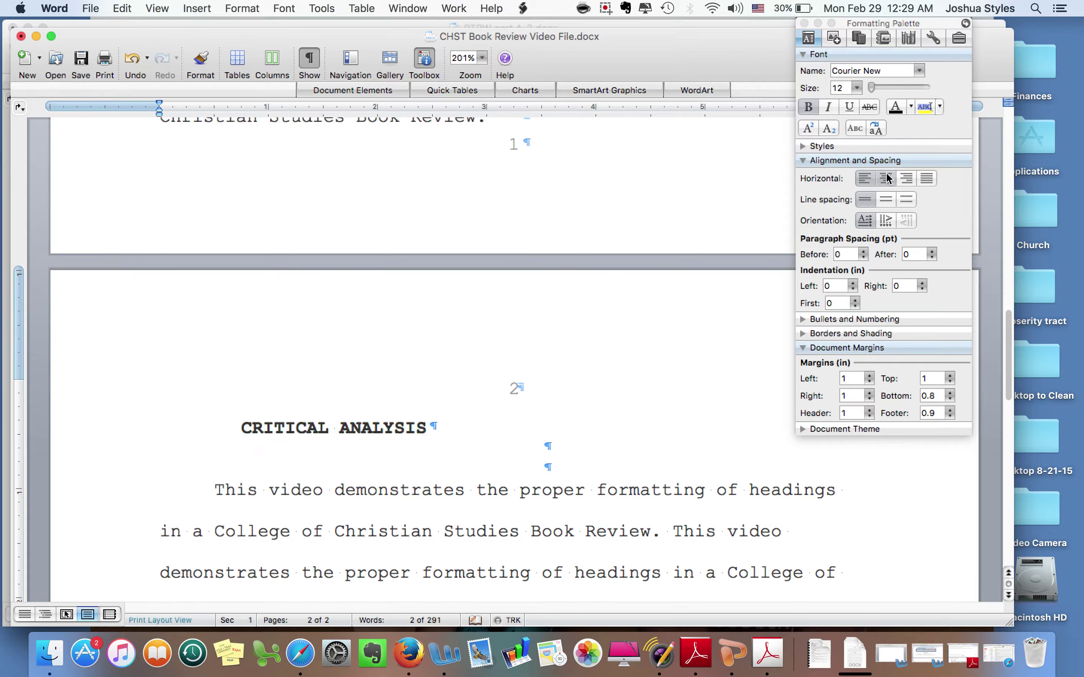
left_click(539, 442)
Try a 0.9 inch bottom margin with the first page footer open, return it to 0.8 inch, and close the footer.
scroll(523, 452, "up", 10)
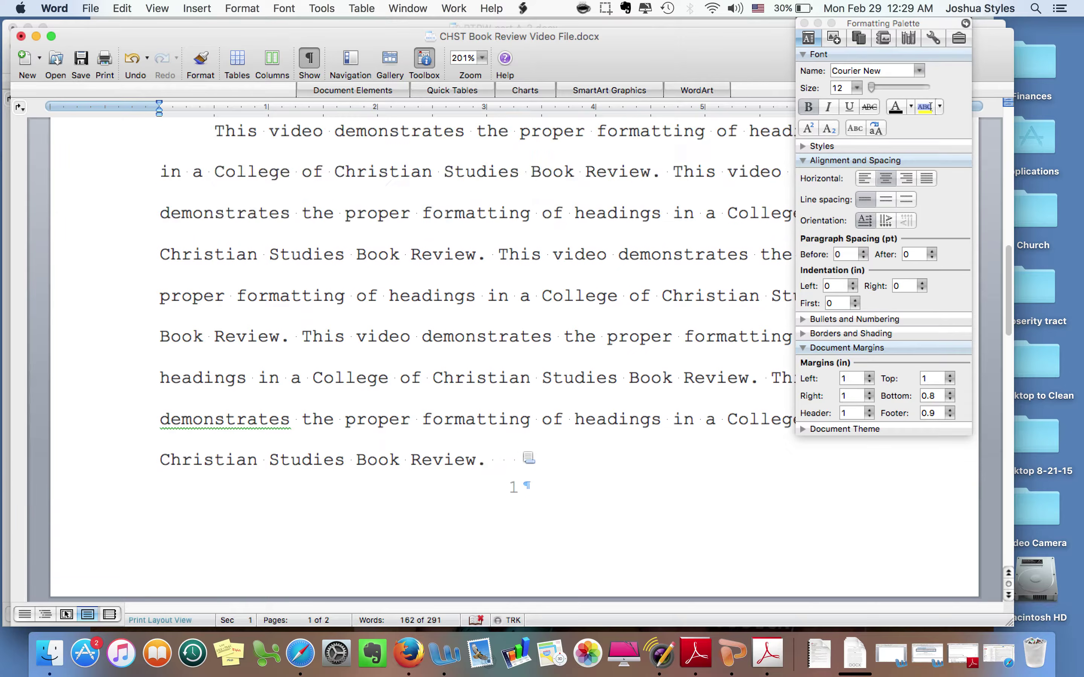
scroll(523, 451, "down", 8)
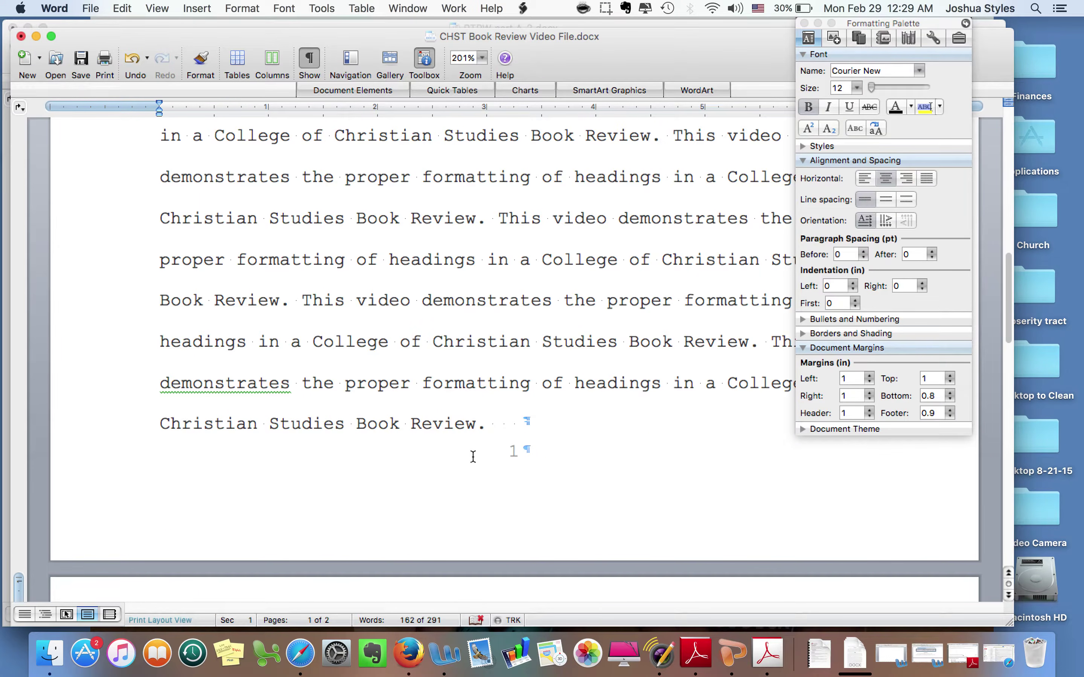
scroll(502, 385, "down", 6)
scroll(507, 386, "up", 4)
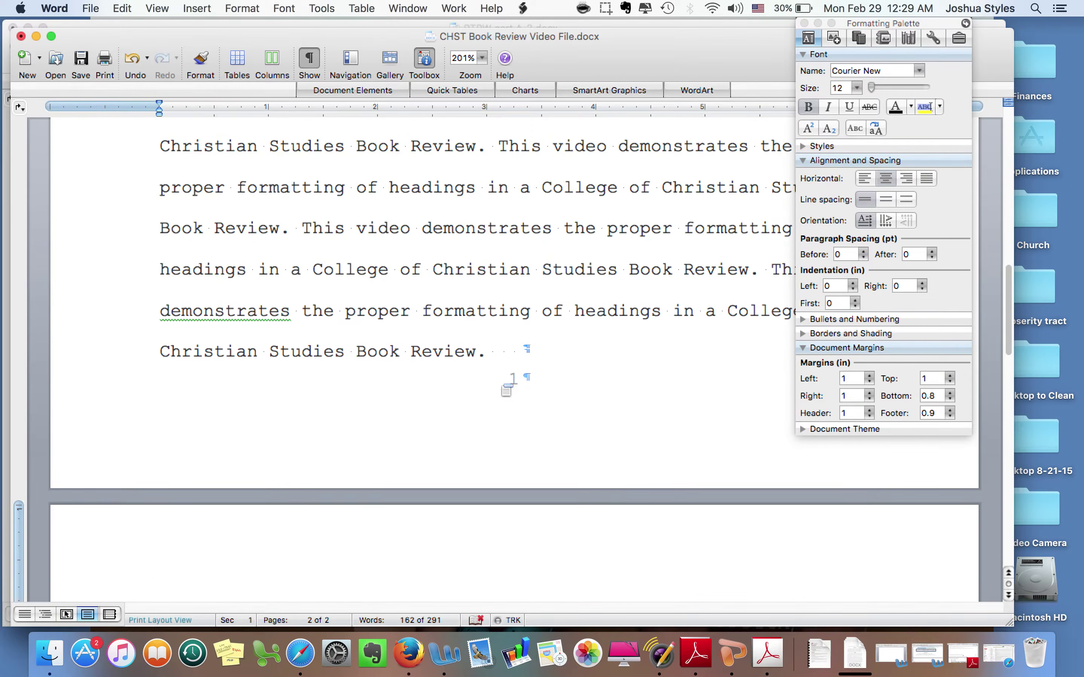
double_click(516, 379)
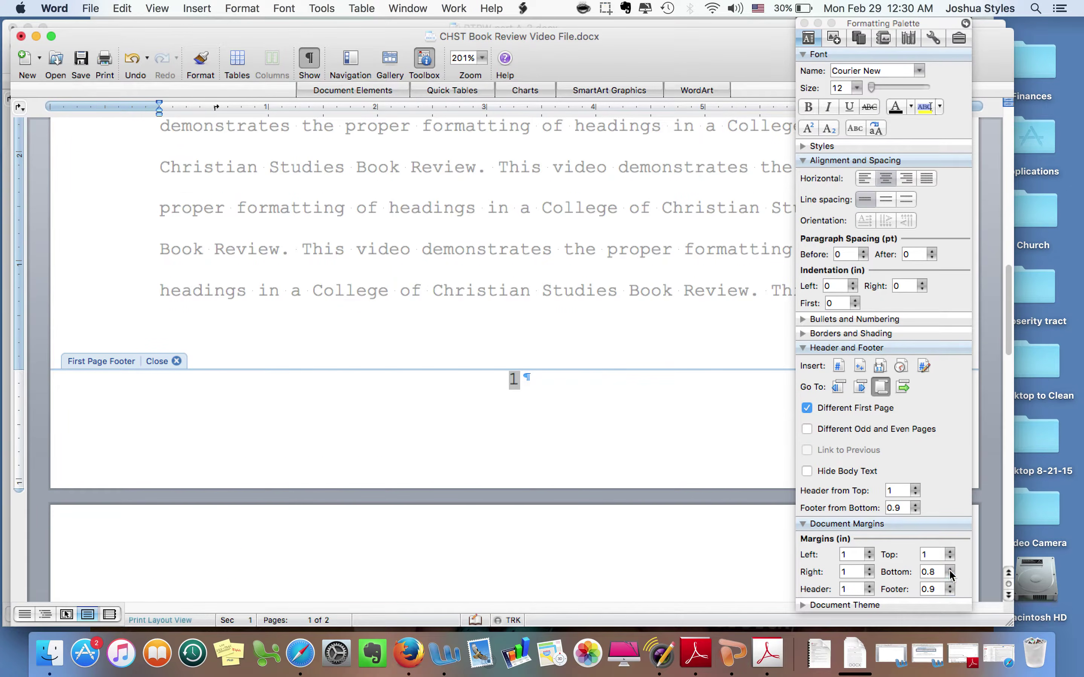
left_click(950, 569)
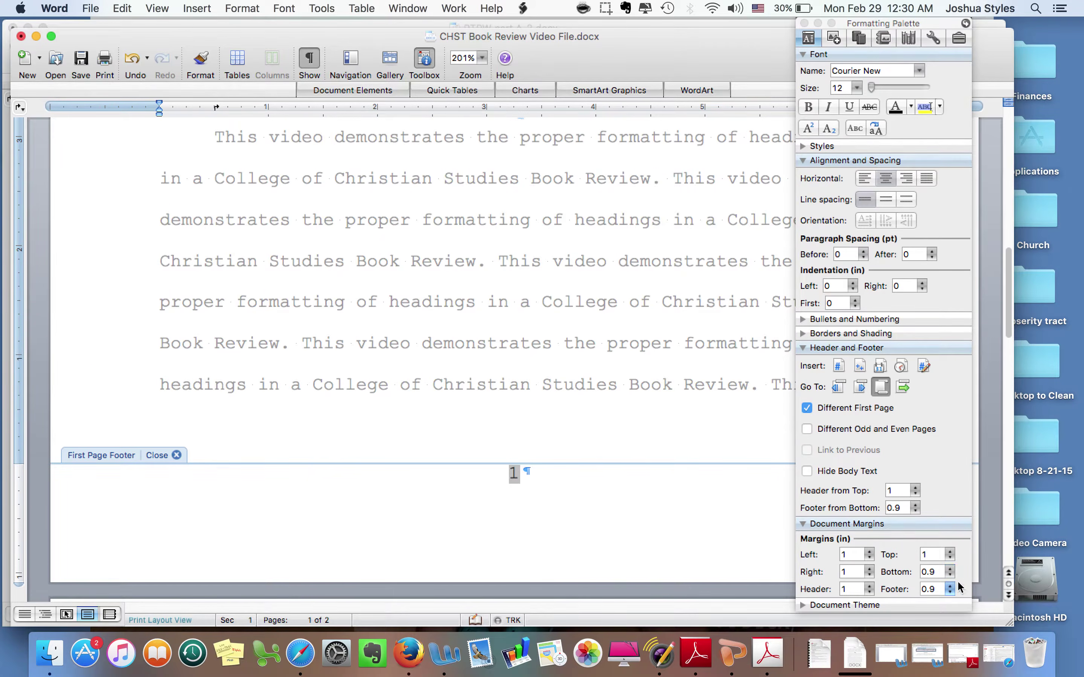
left_click(950, 576)
left_click(177, 456)
scroll(448, 359, "down", 5)
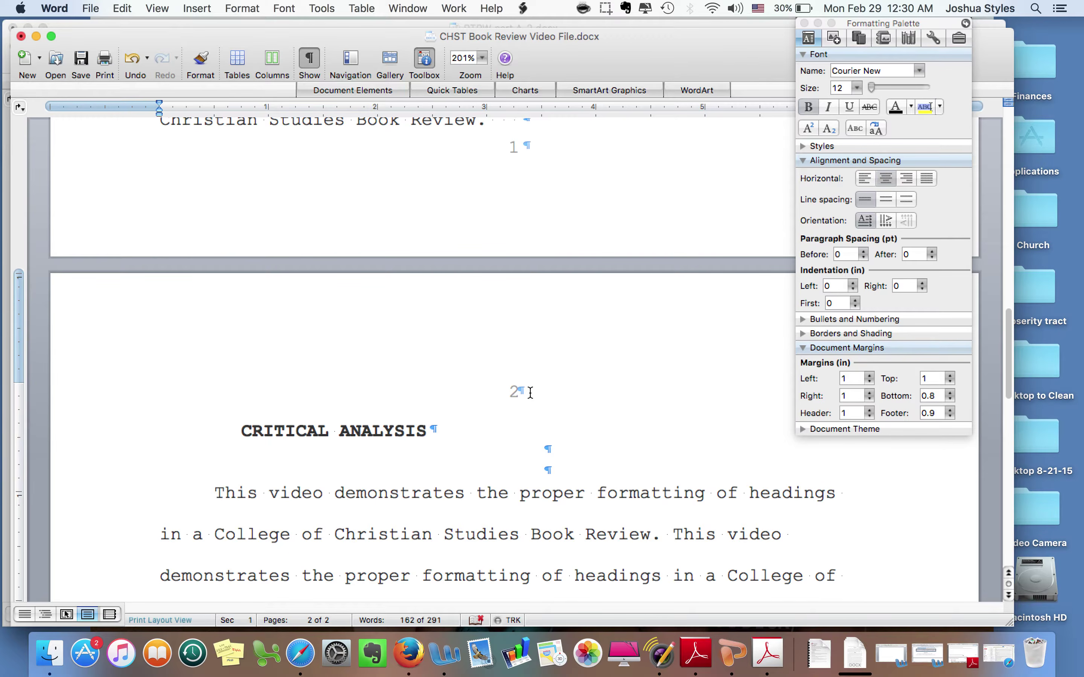
Switch to the PTRW part A-2.docx document and move the Formatting Palette clear of the page text.
key("ctrl+Up")
left_click(380, 263)
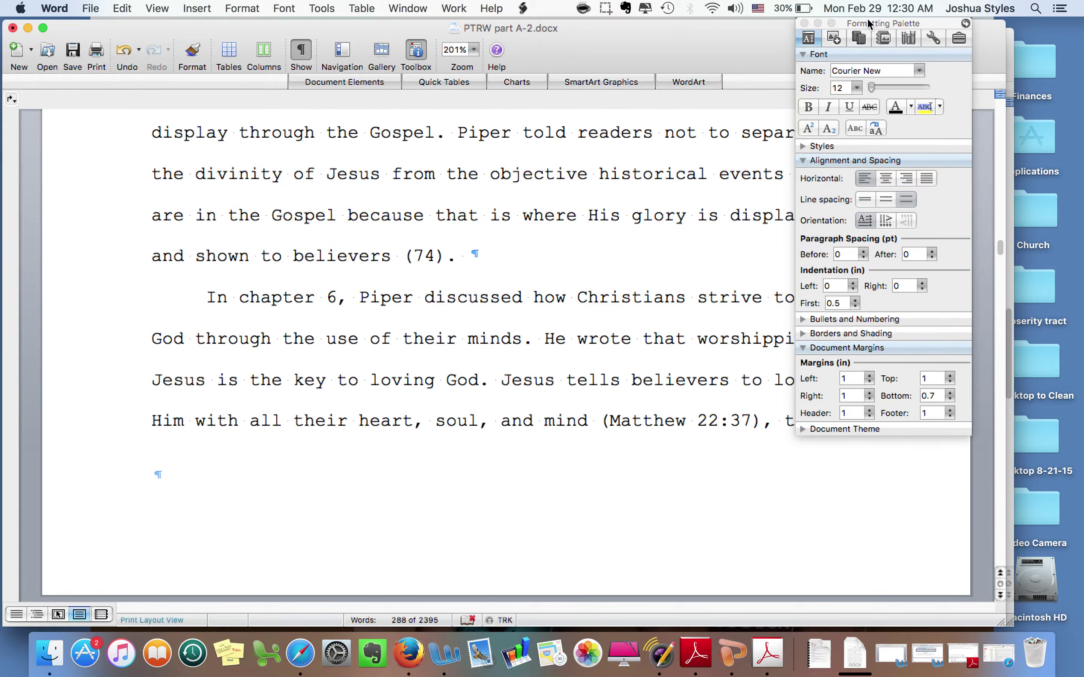
left_click_drag(869, 23, 953, 39)
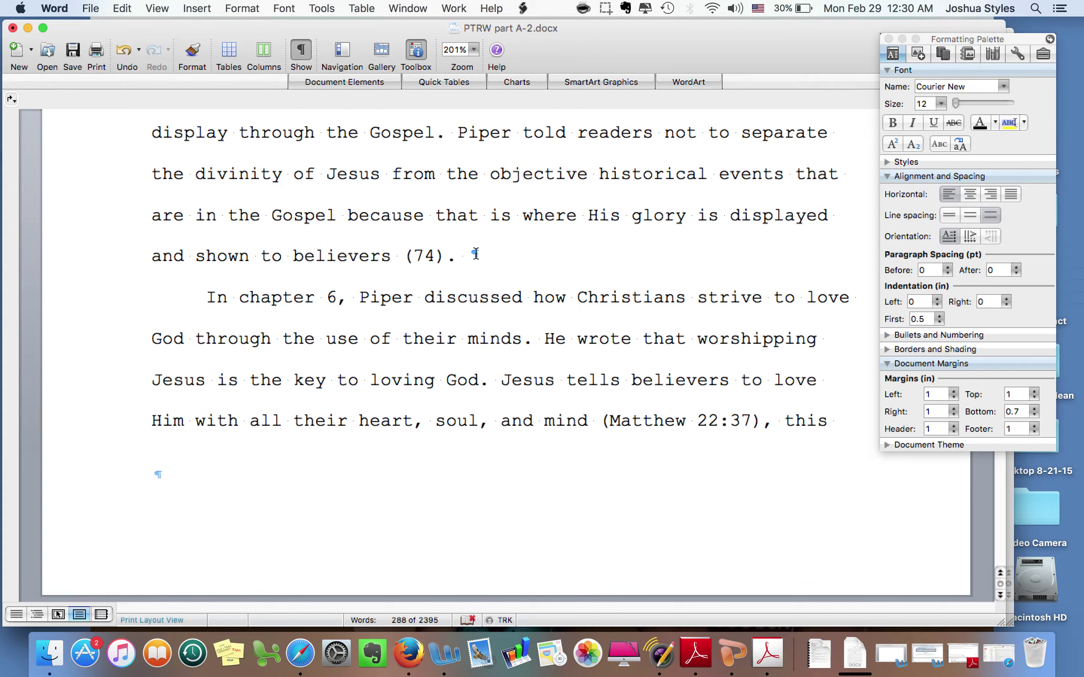
Open the first page footer at the page number on page 1 and close it again.
scroll(274, 416, "up", 20)
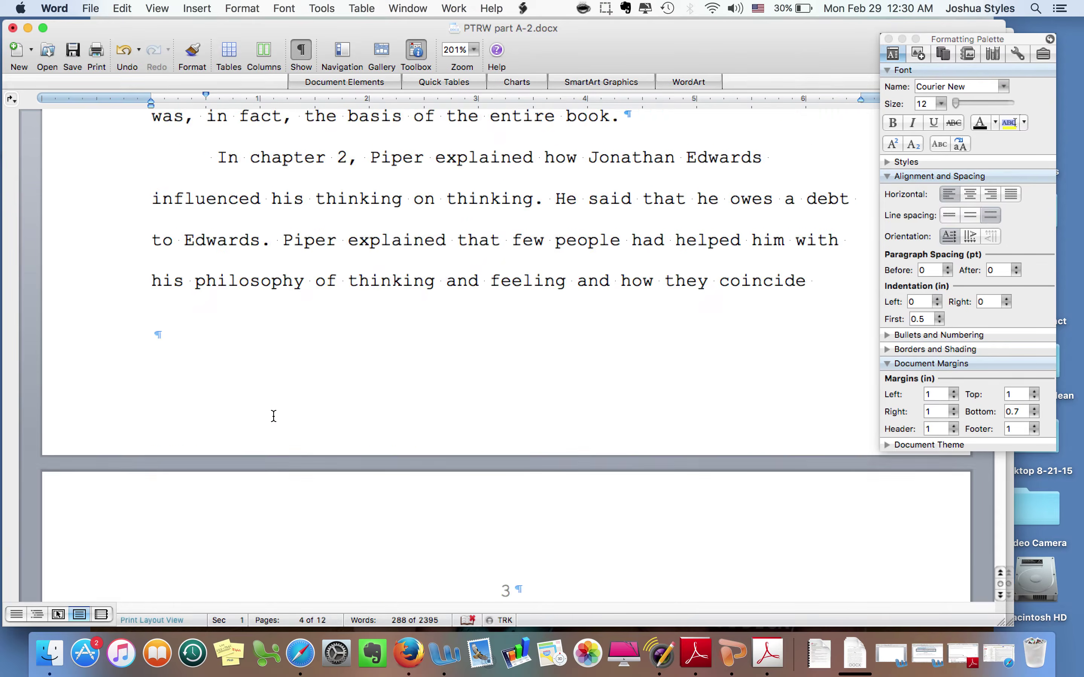
scroll(454, 322, "down", 15)
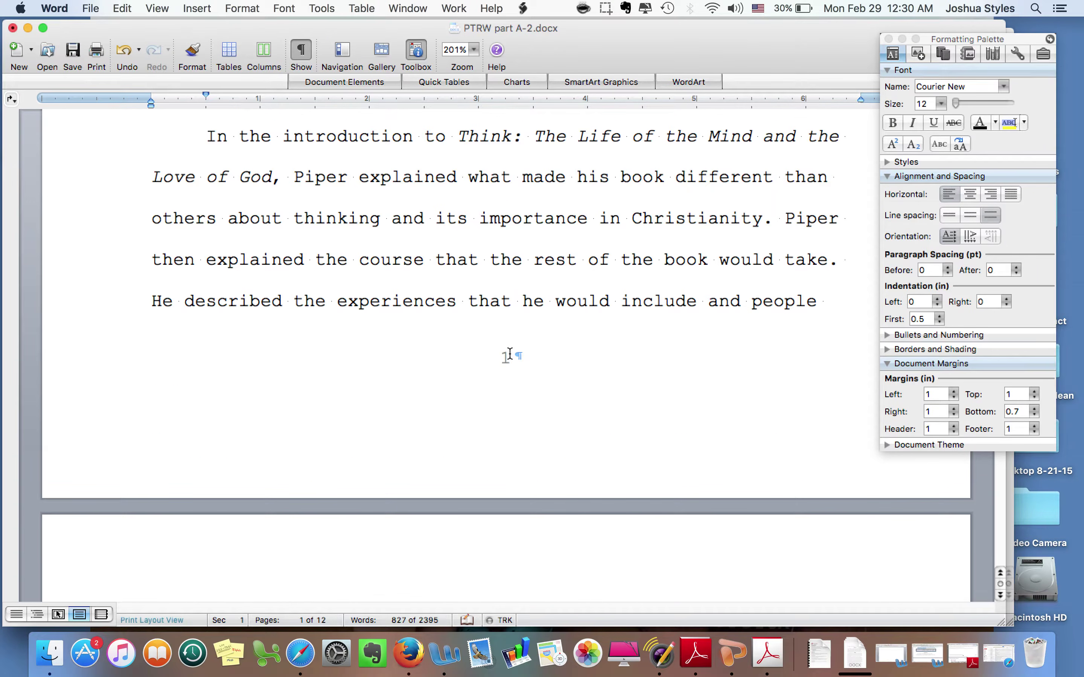
double_click(516, 362)
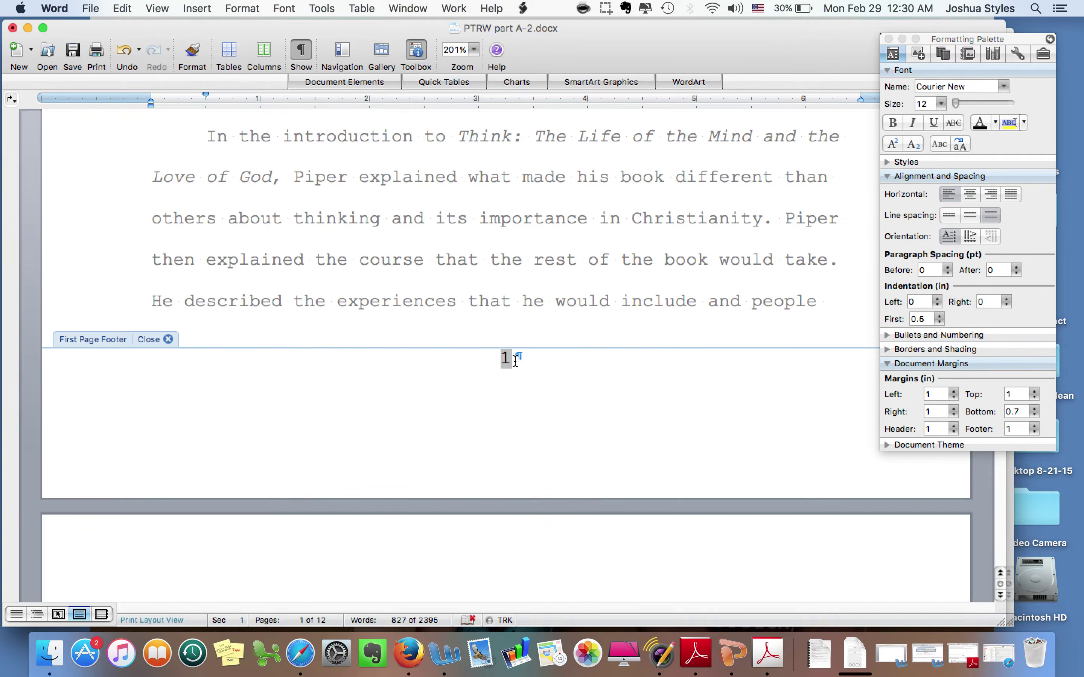
left_click(168, 339)
Examine the space below the body text and the page number placement across the pages of the finished review.
scroll(328, 332, "down", 10)
scroll(328, 331, "up", 15)
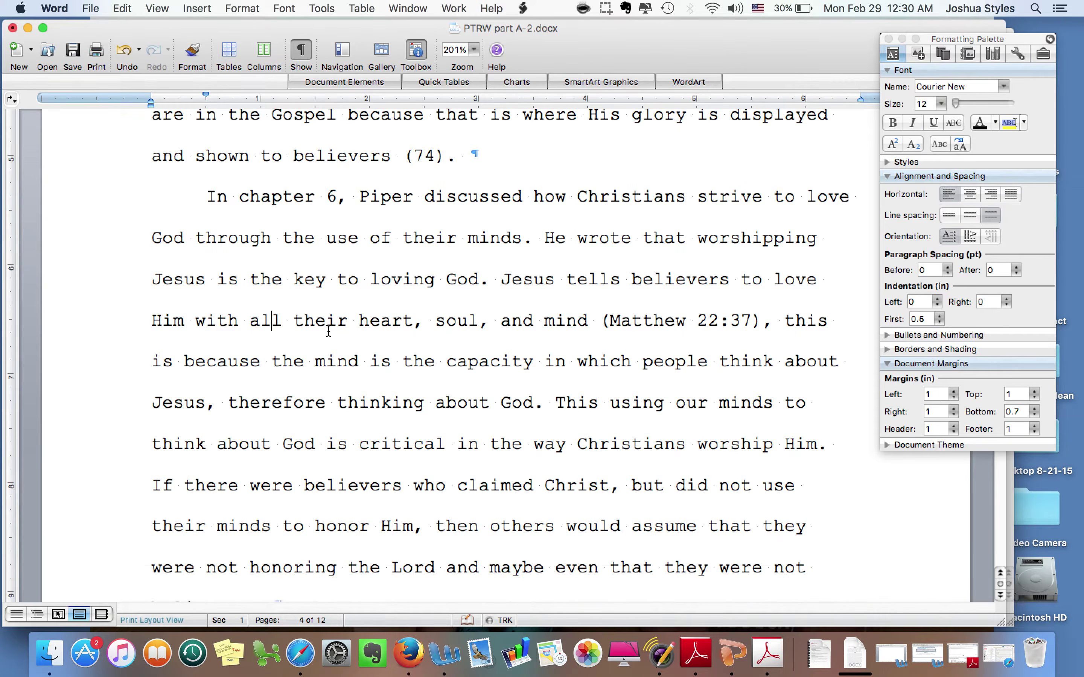
scroll(331, 334, "down", 15)
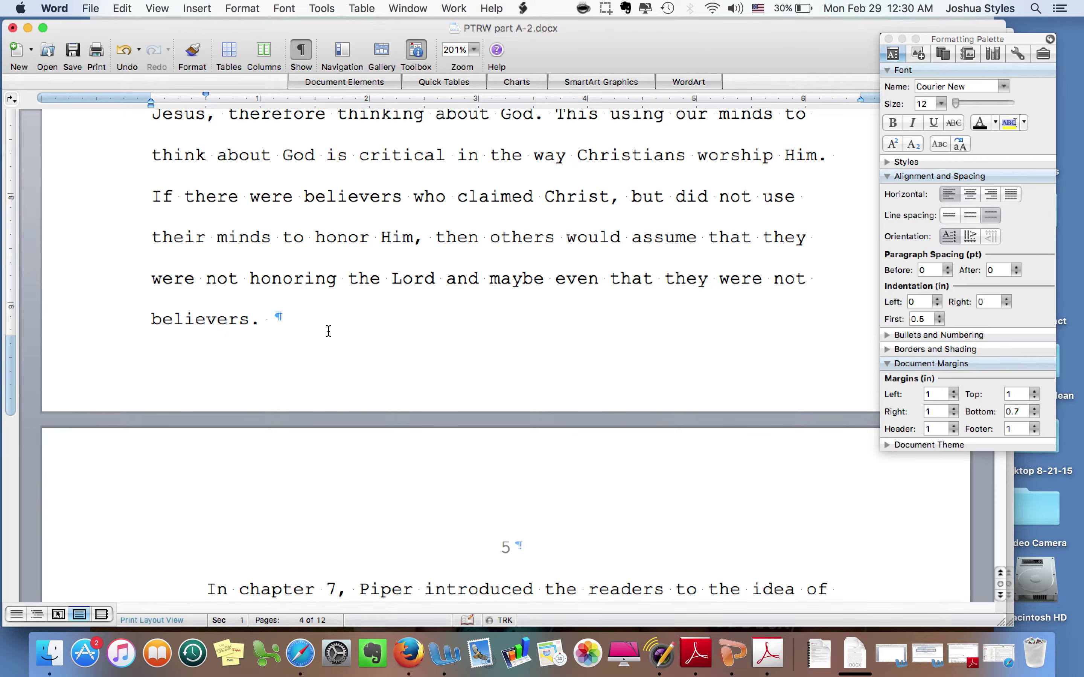
scroll(329, 332, "up", 20)
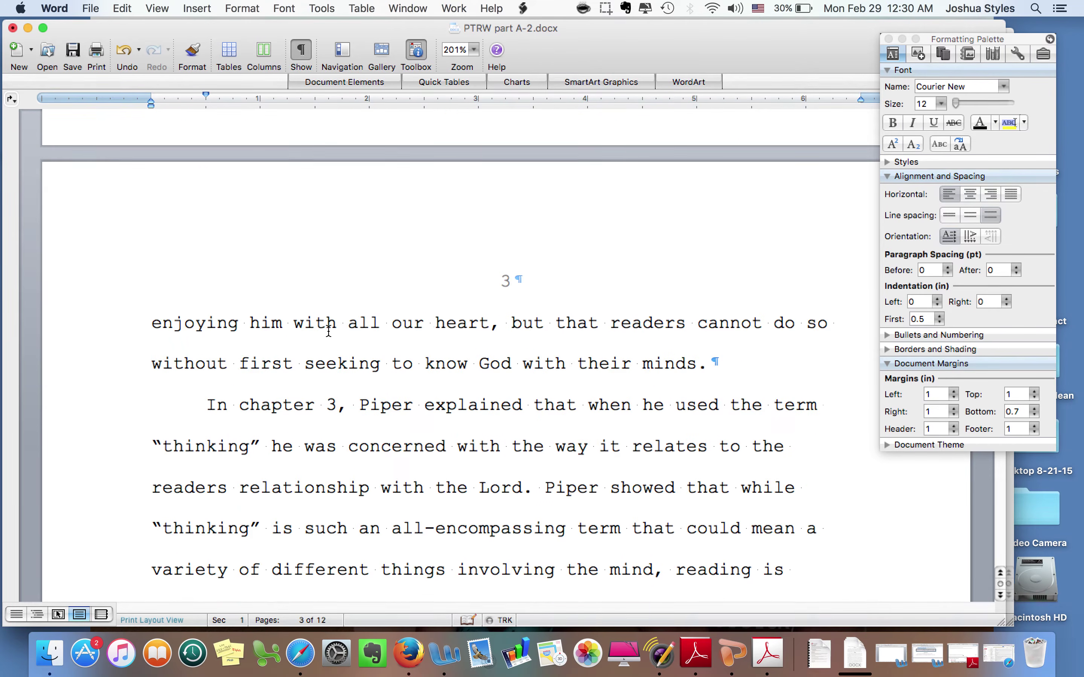
scroll(328, 331, "up", 6)
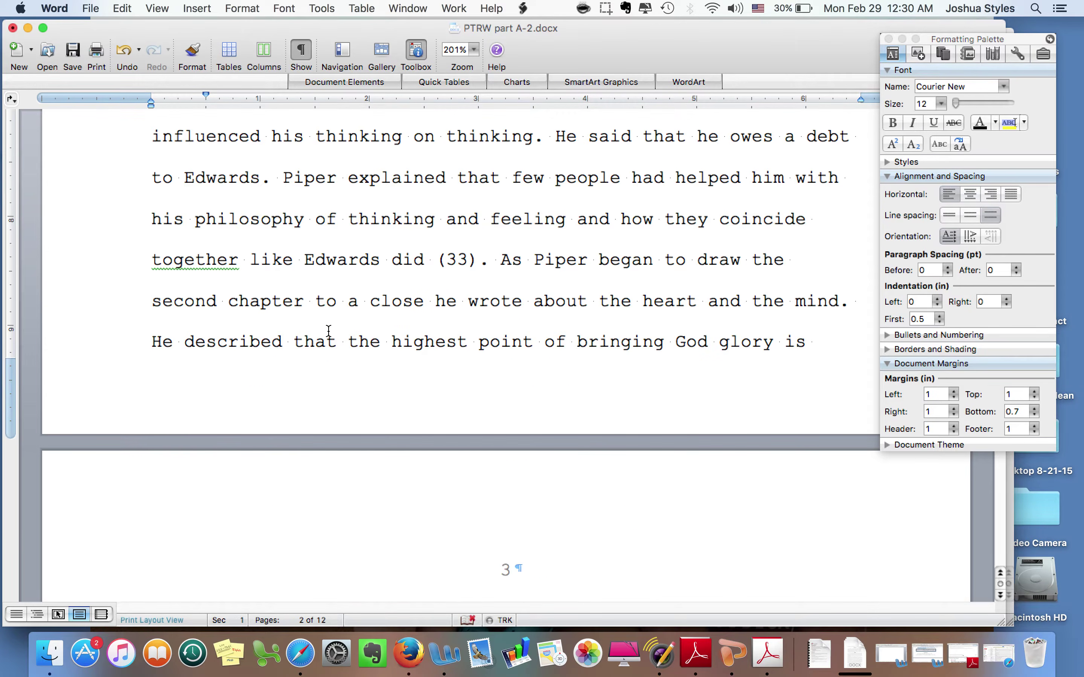
scroll(329, 332, "up", 15)
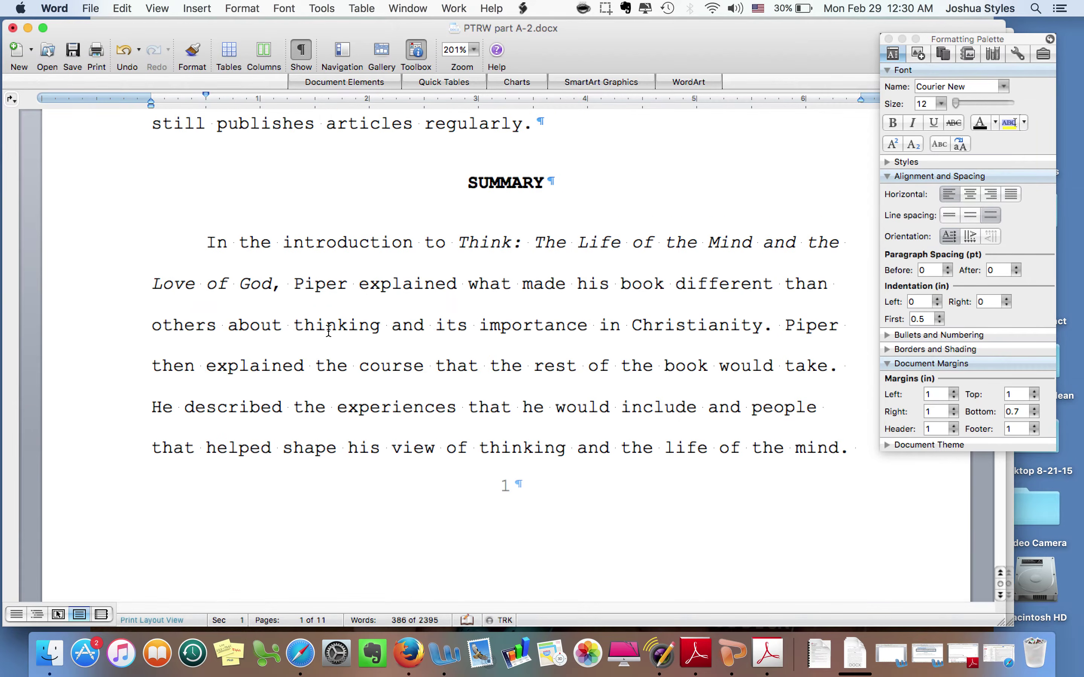
scroll(329, 332, "down", 20)
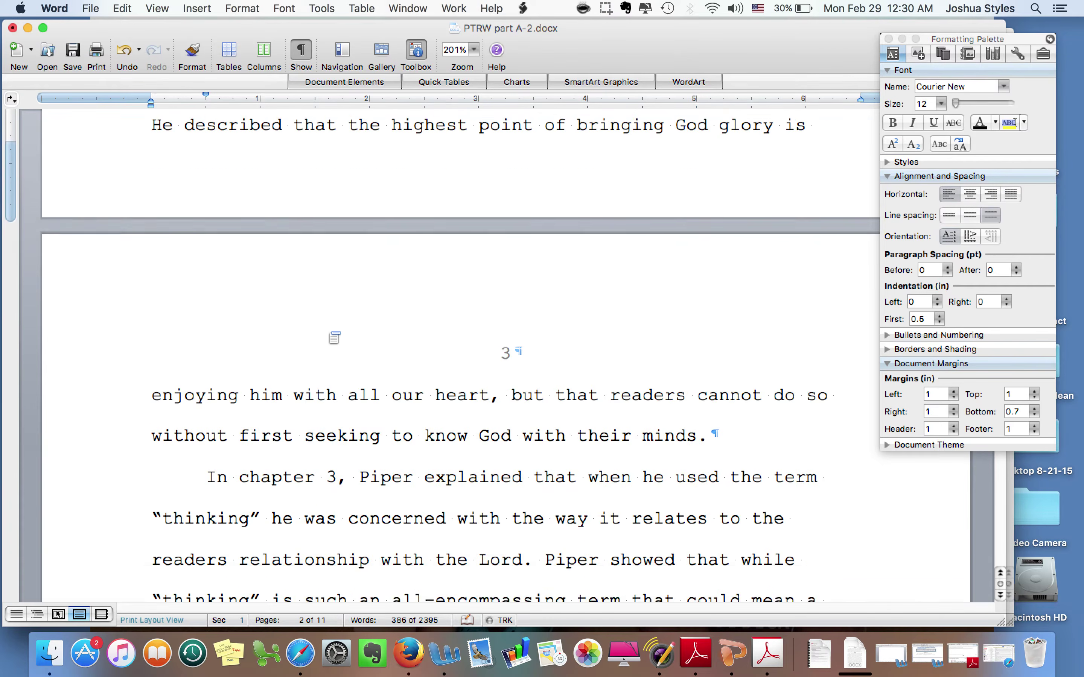
scroll(332, 334, "down", 20)
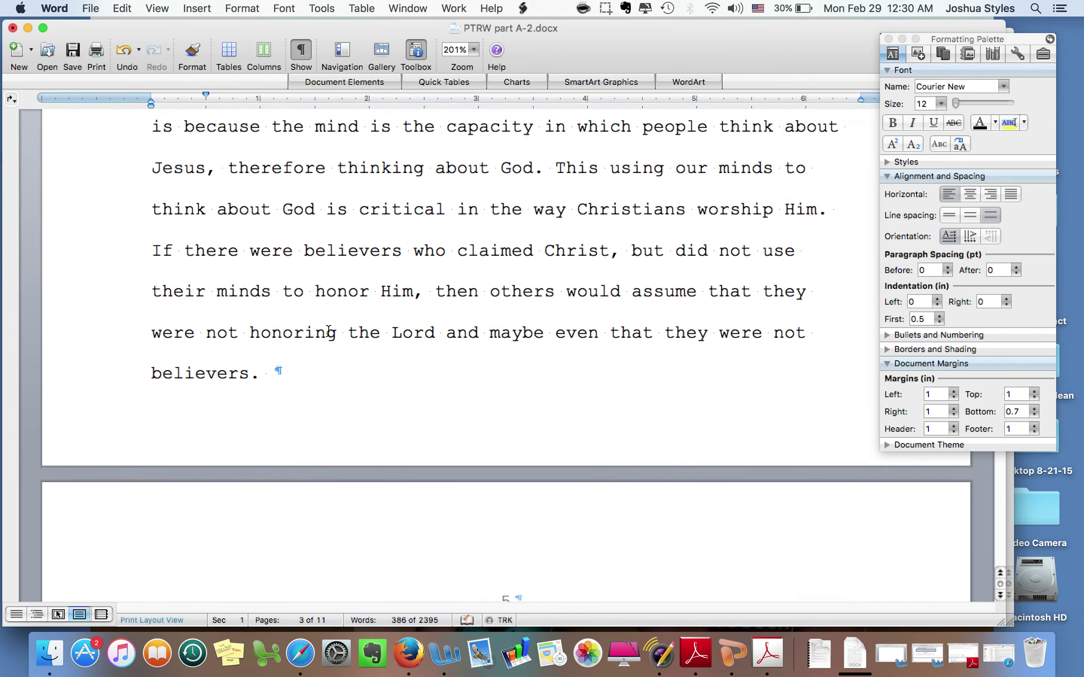
scroll(329, 331, "down", 20)
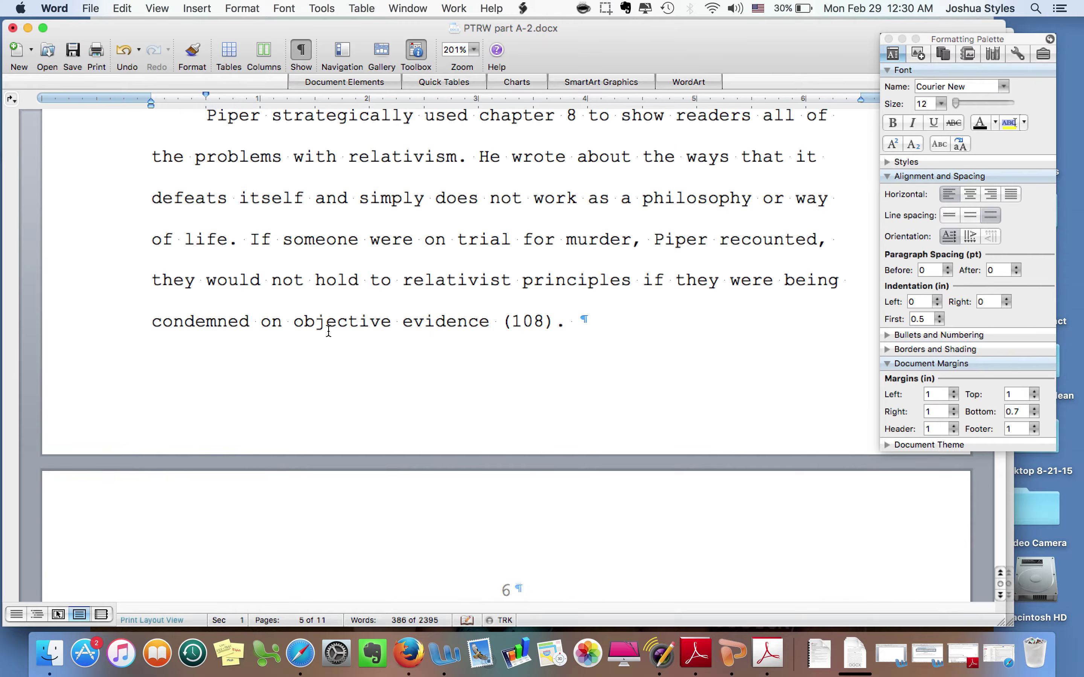
scroll(349, 372, "down", 20)
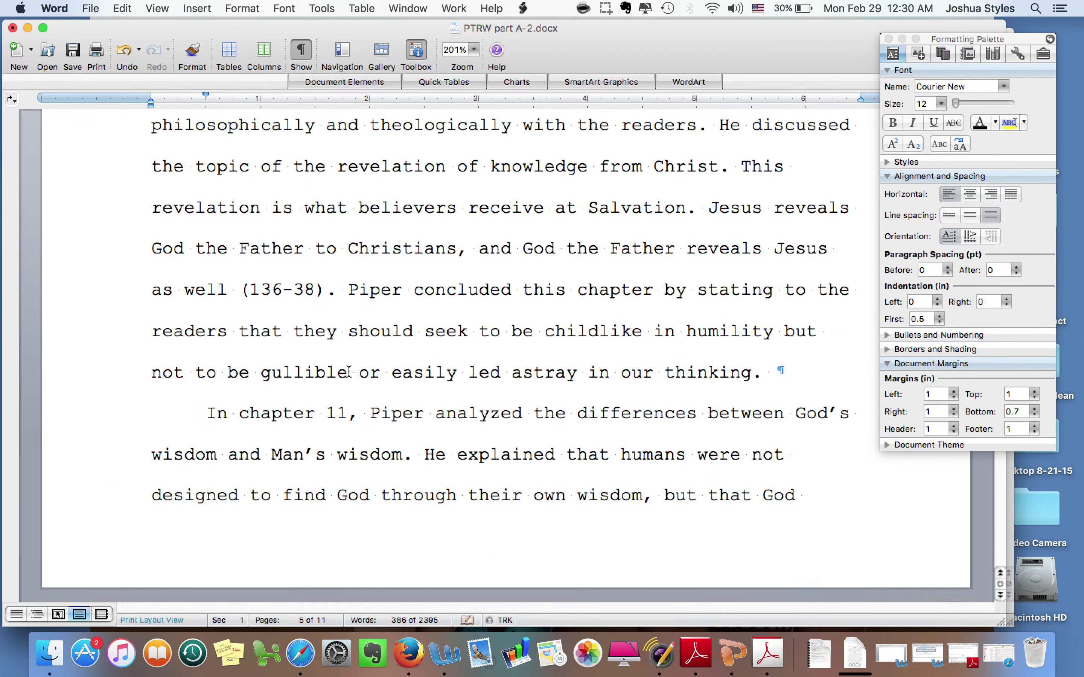
scroll(349, 372, "down", 20)
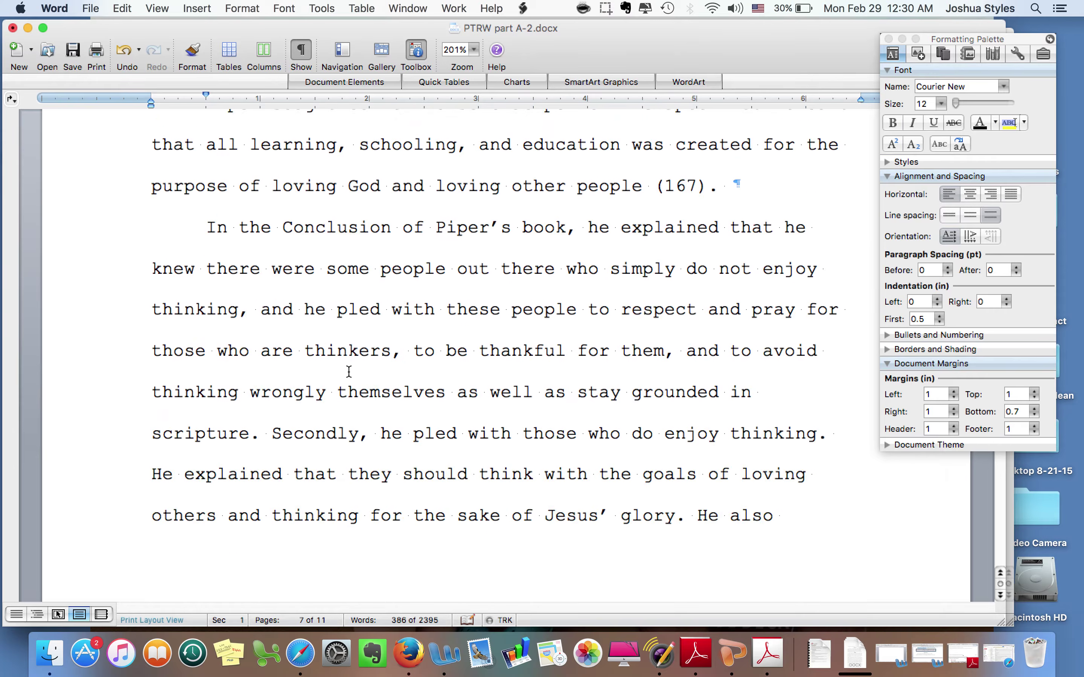
Set the footer margin of PTRW part A-2.docx to 0.8 inch and check the page number placement on page 1.
left_click(482, 169)
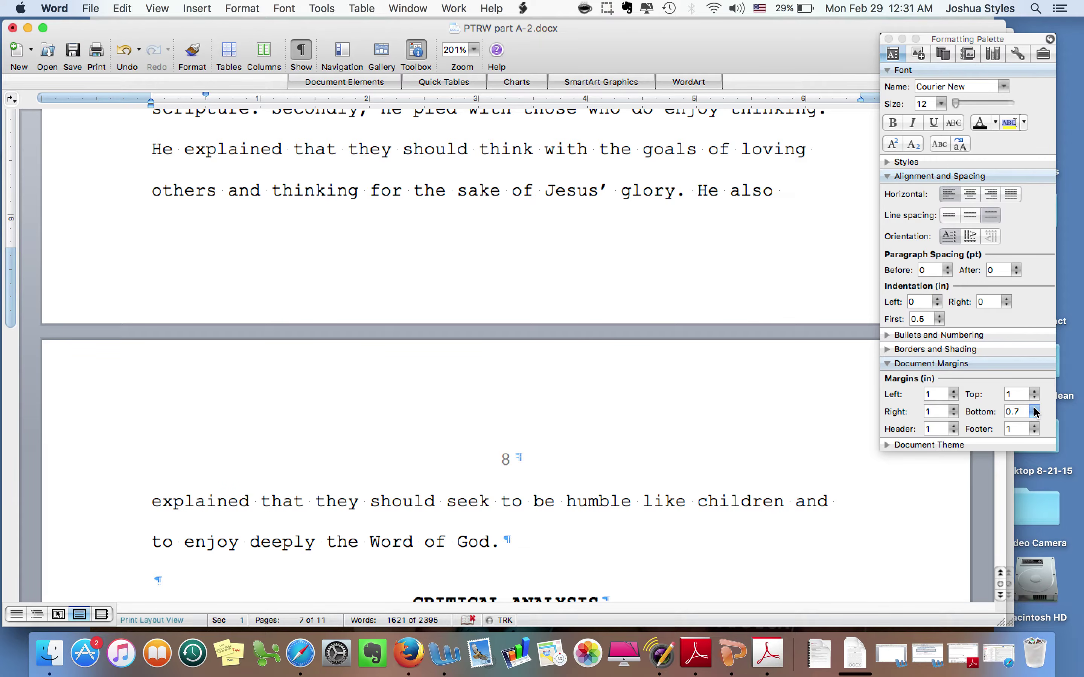
scroll(676, 190, "up", 2)
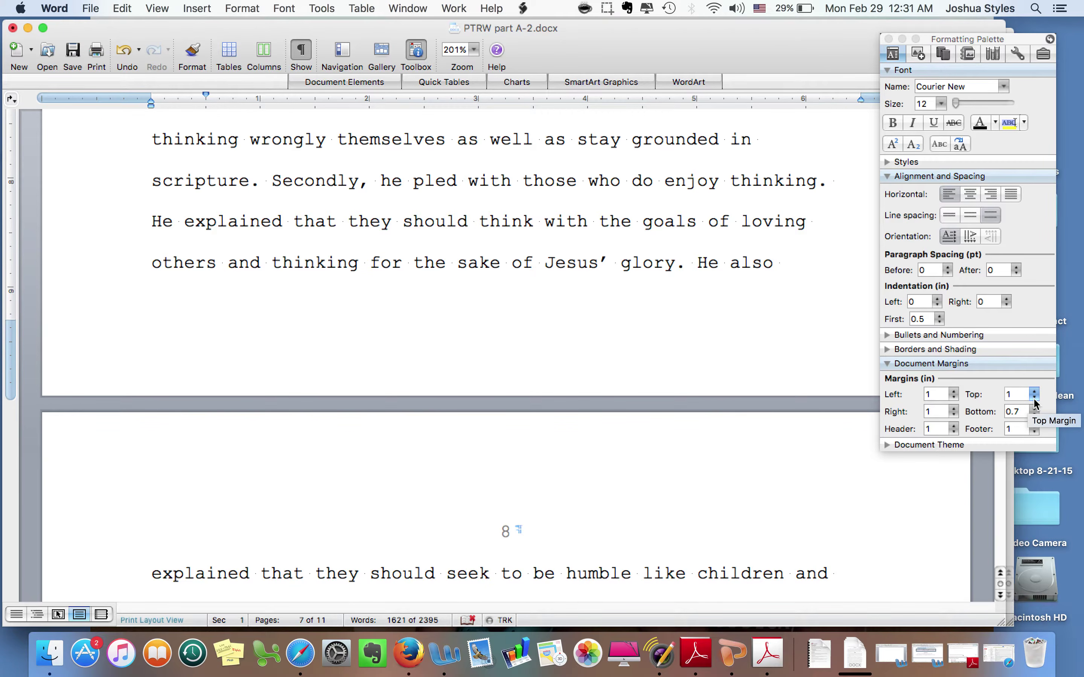
left_click(1035, 431)
left_click(1035, 431)
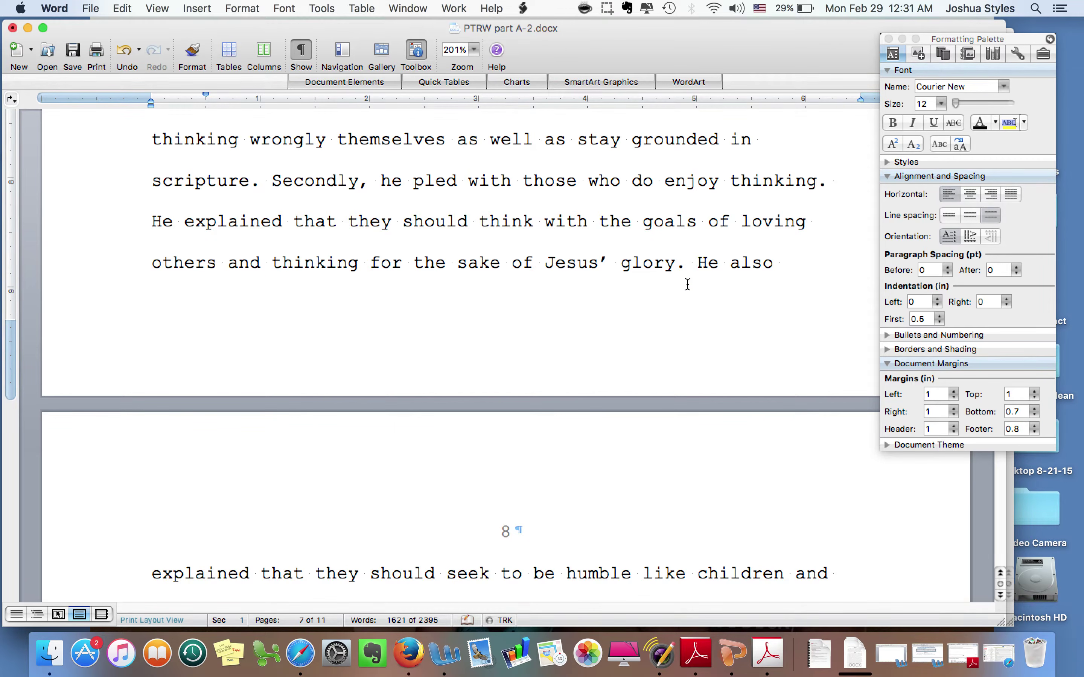
scroll(675, 270, "down", 15)
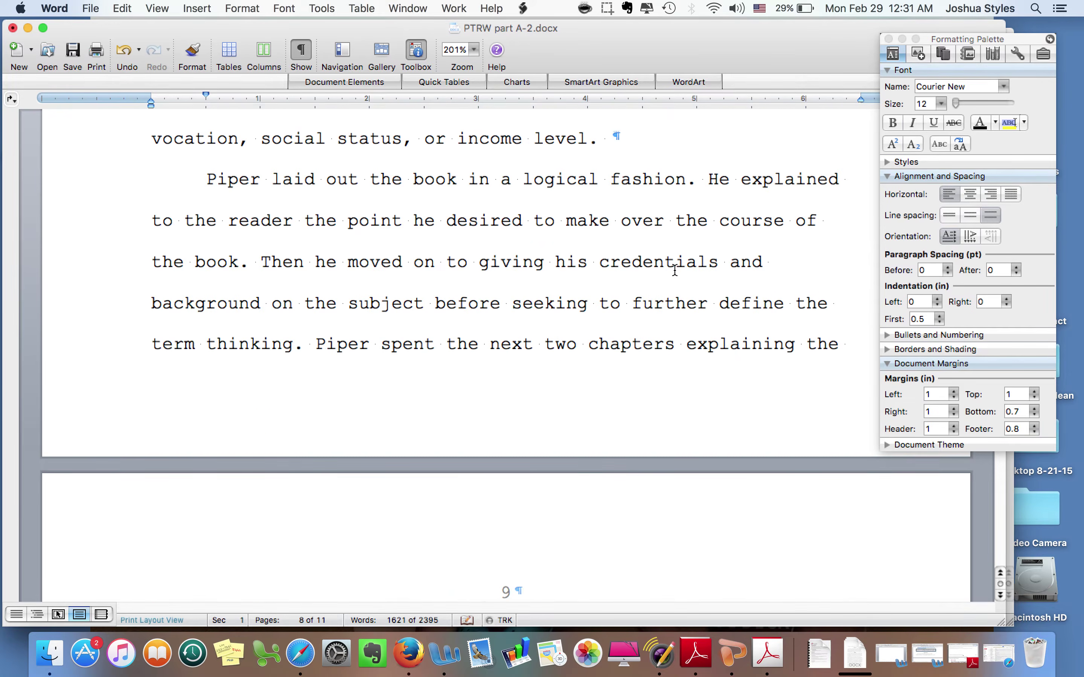
scroll(675, 270, "down", 5)
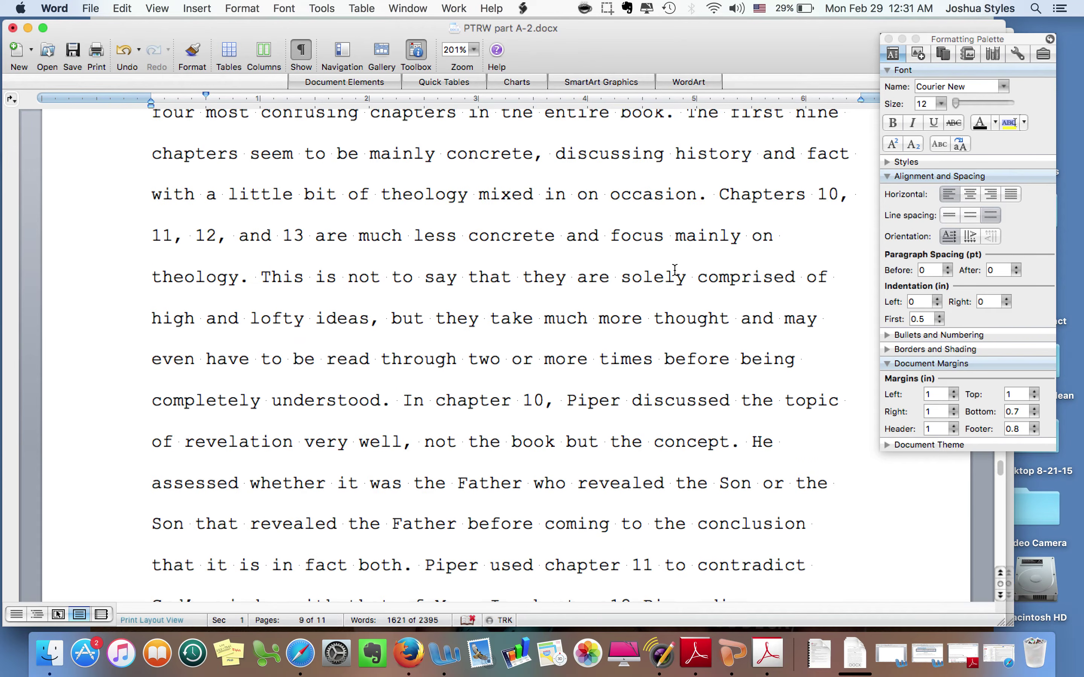
scroll(675, 270, "up", 10)
scroll(675, 271, "up", 15)
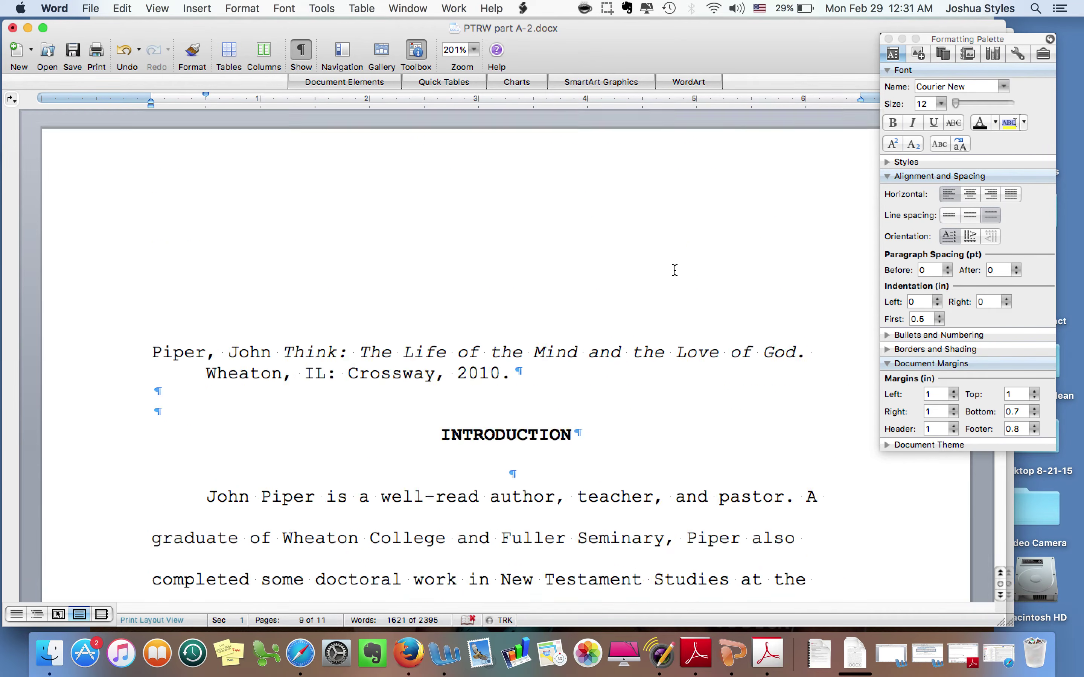
scroll(674, 270, "down", 10)
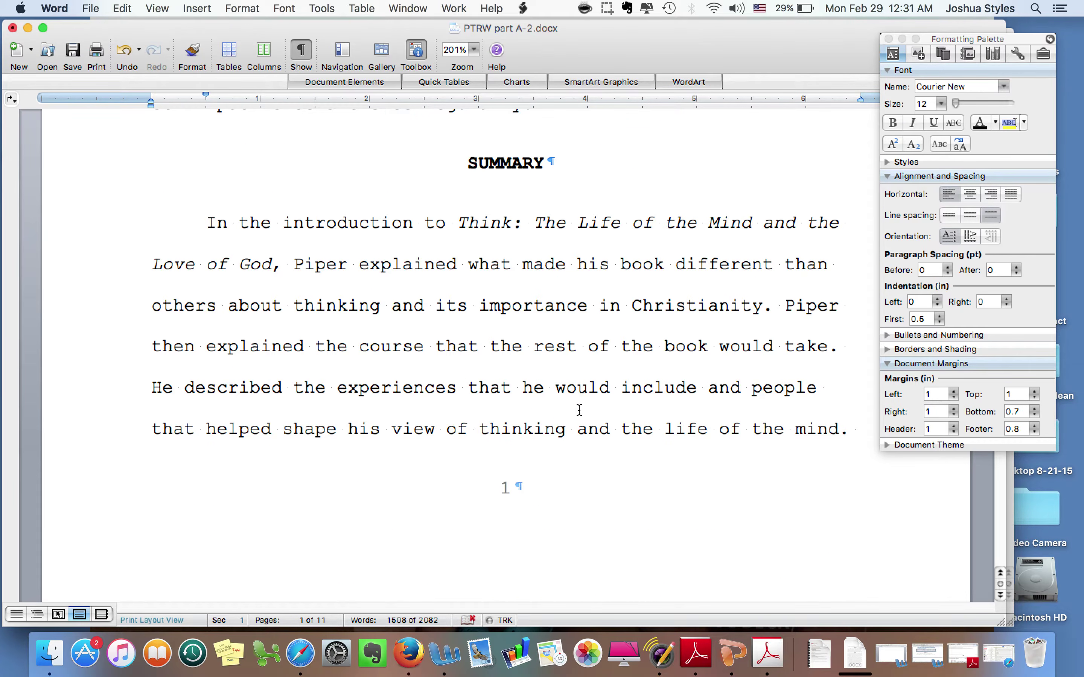
Examine the last body lines and the page number placement on pages 1 and 2 of PTRW part A-2.docx.
left_click(565, 429)
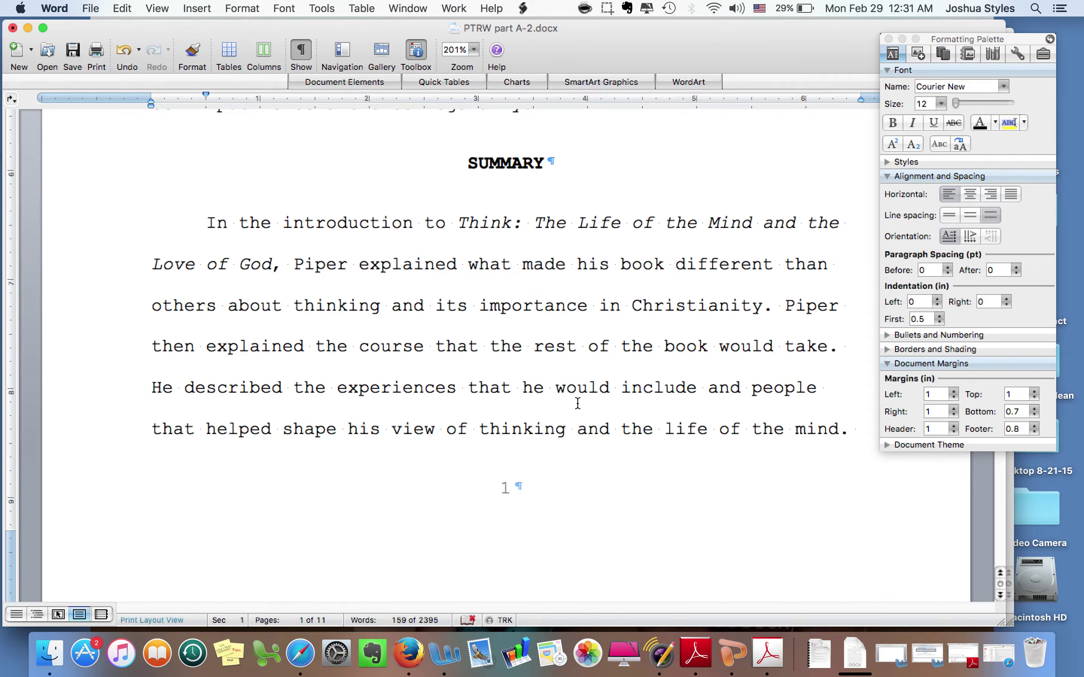
scroll(578, 403, "down", 20)
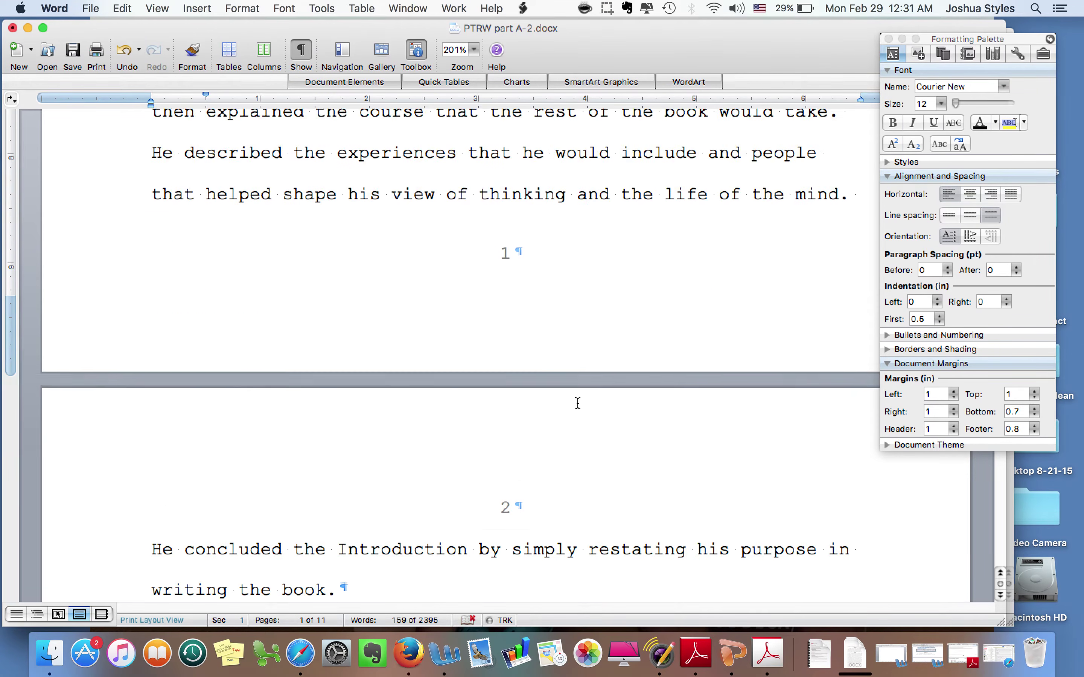
scroll(578, 410, "down", 10)
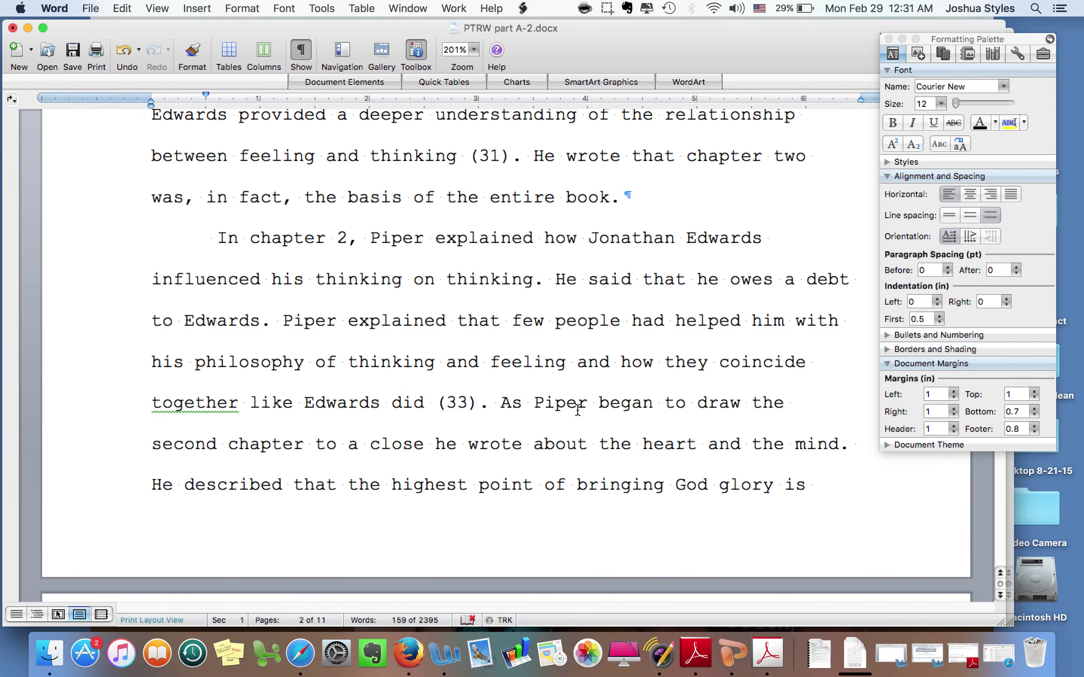
left_click(578, 483)
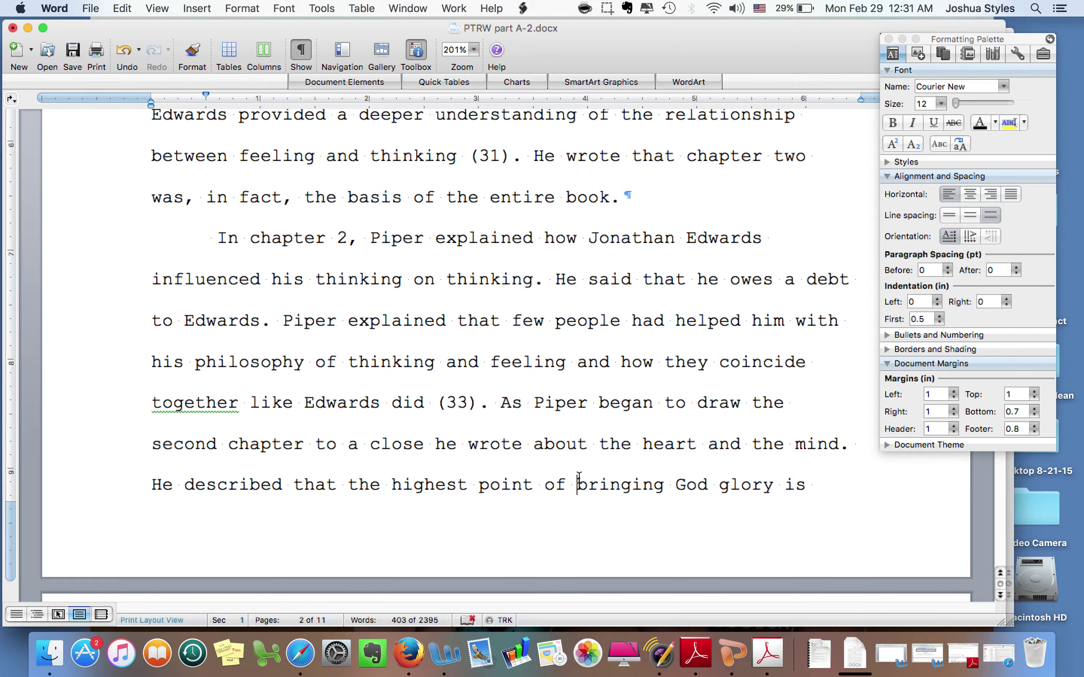
scroll(579, 478, "up", 20)
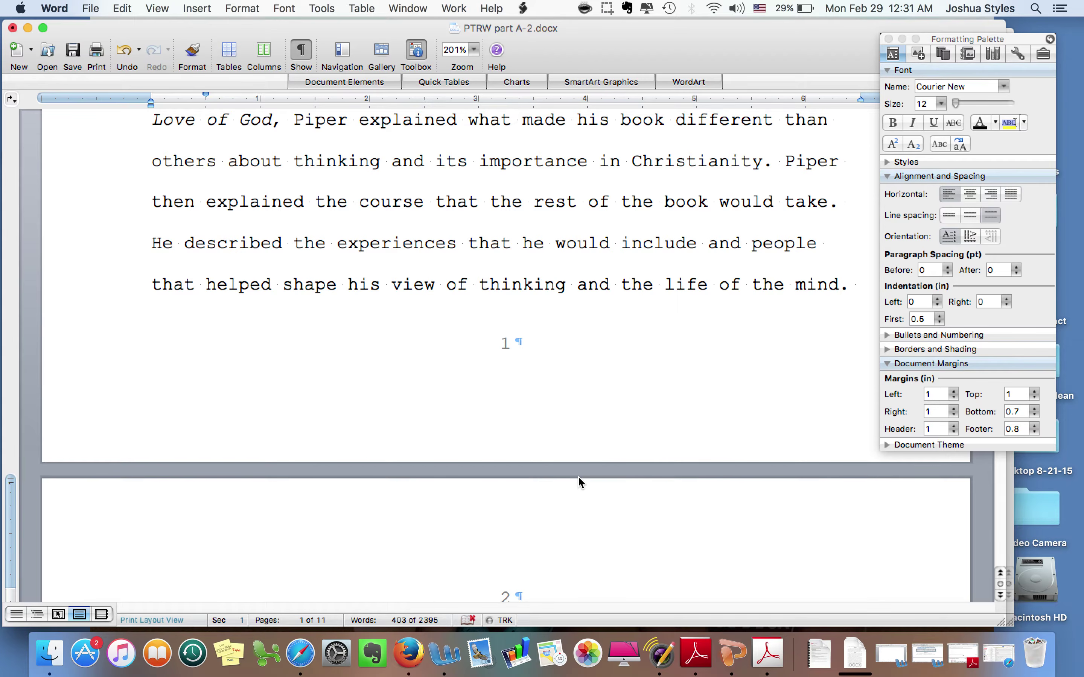
scroll(578, 482, "up", 3)
Switch to CHST Book Review Video File.docx and place the cursor in the CRITICAL ANALYSIS heading on page 2.
key("ctrl+Up")
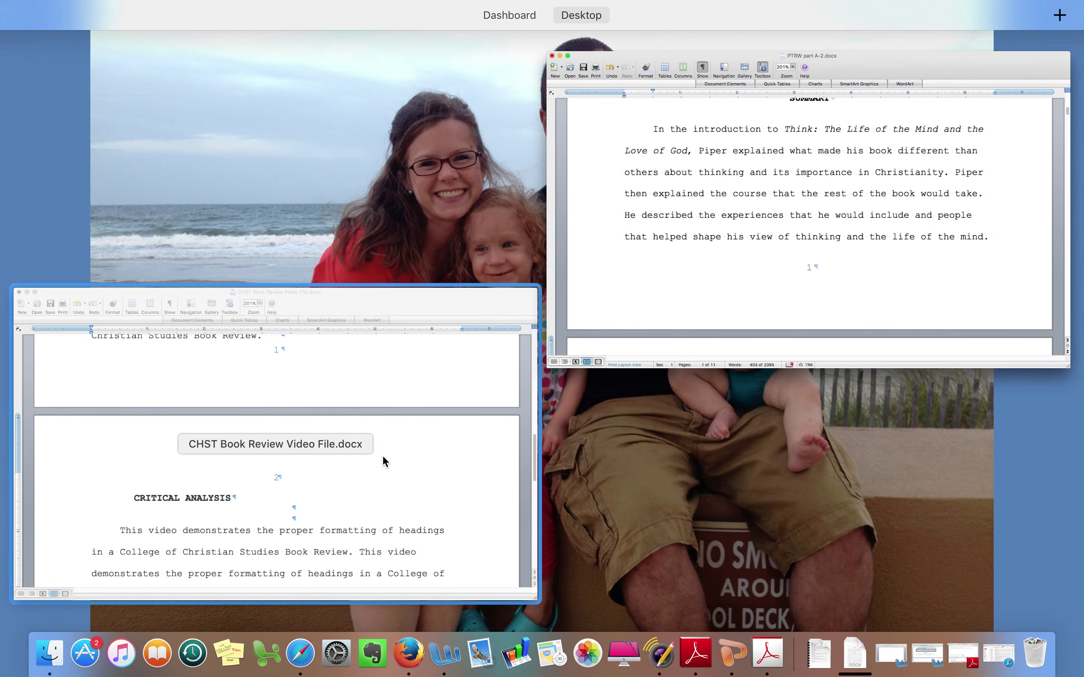
left_click(384, 459)
left_click(467, 431)
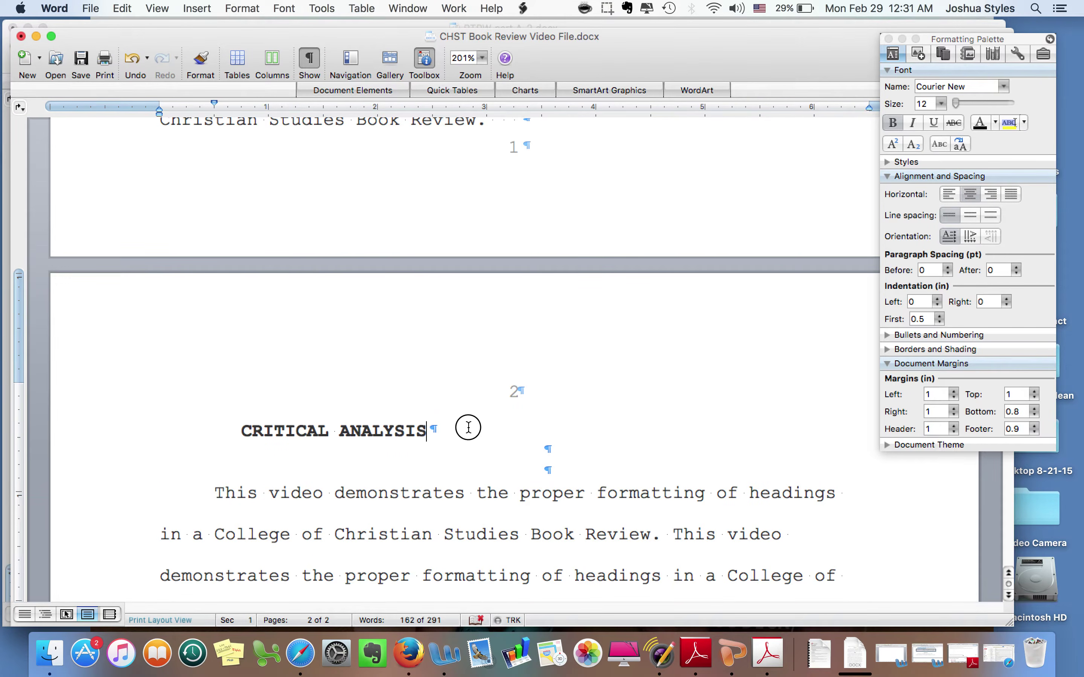
key("Down")
scroll(467, 430, "up", 1)
key("Down")
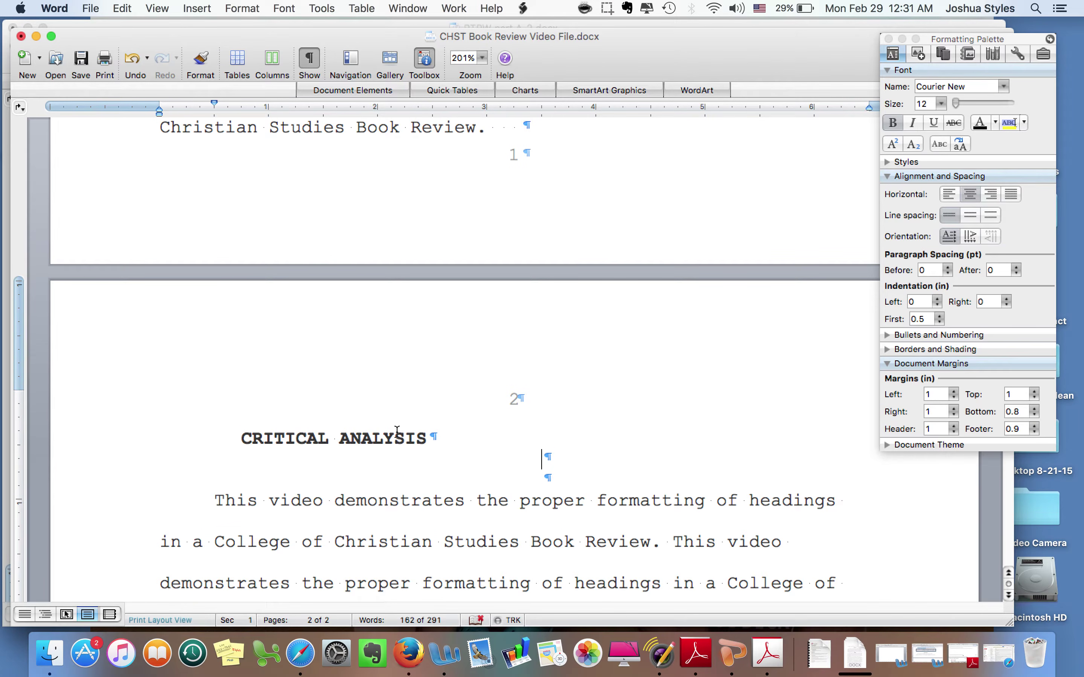
left_click(397, 432)
Review page 1 of the video file, then open its first page footer at the page number and close it again.
scroll(483, 440, "up", 5)
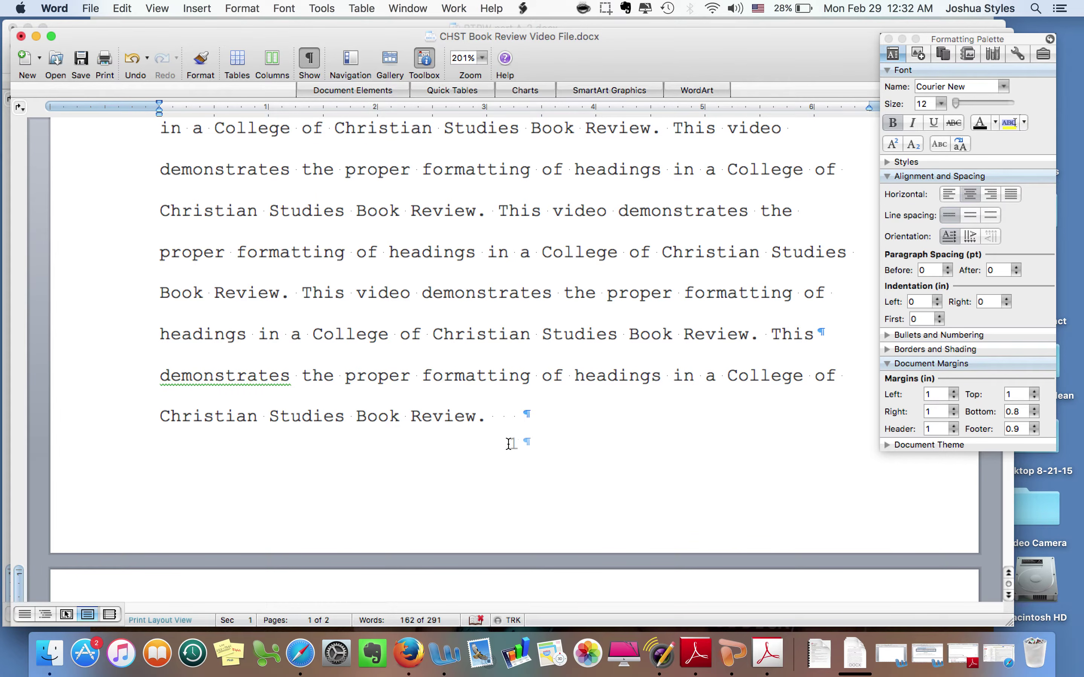
scroll(519, 444, "up", 5)
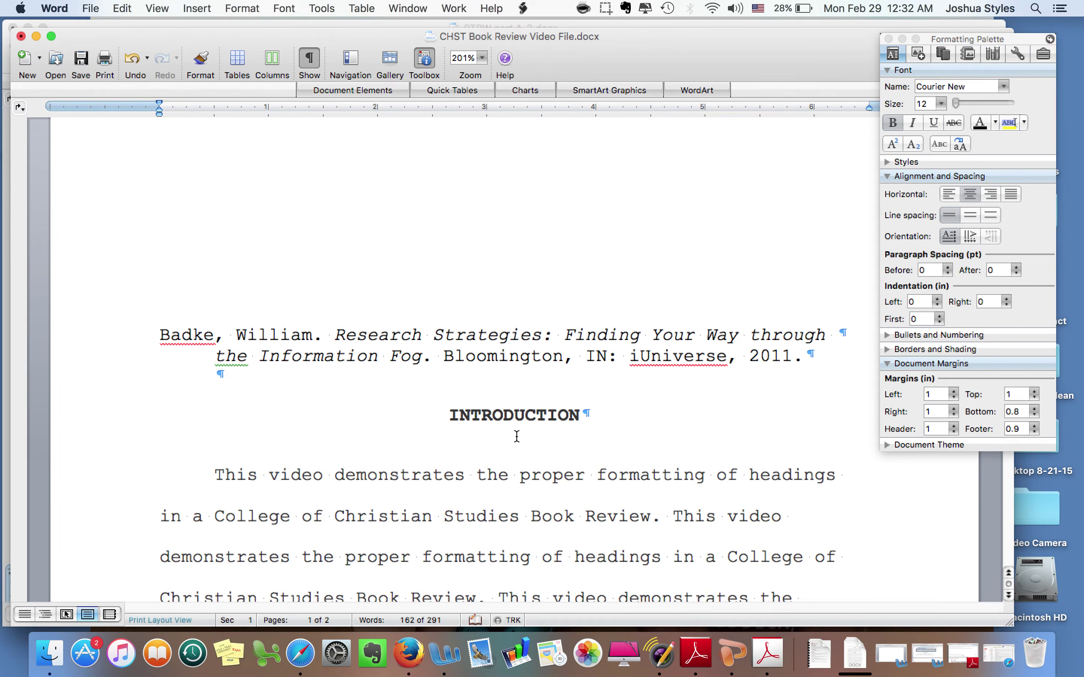
scroll(519, 442, "down", 10)
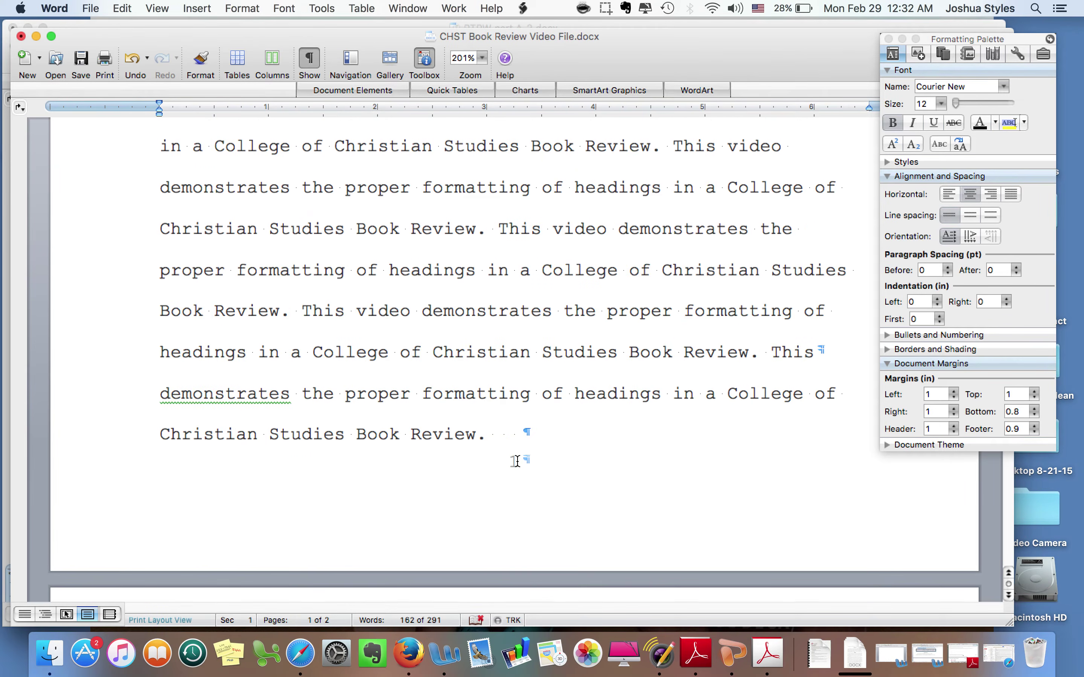
double_click(516, 462)
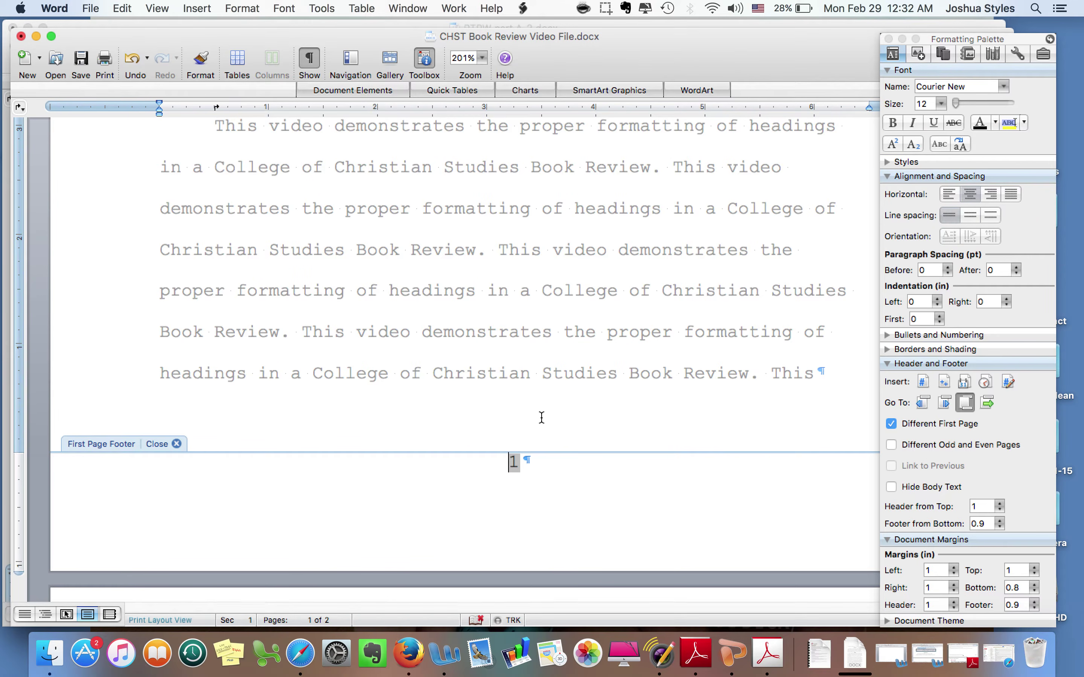
left_click(177, 444)
Open the header at the page number on page 2 and close it again.
scroll(420, 354, "down", 5)
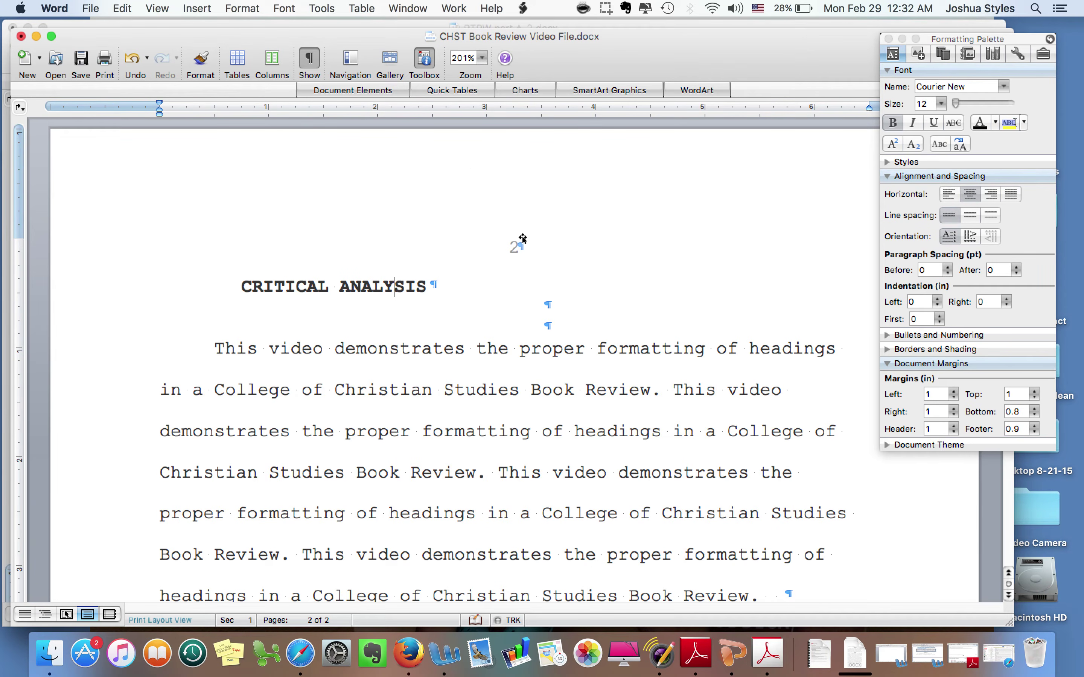
double_click(521, 247)
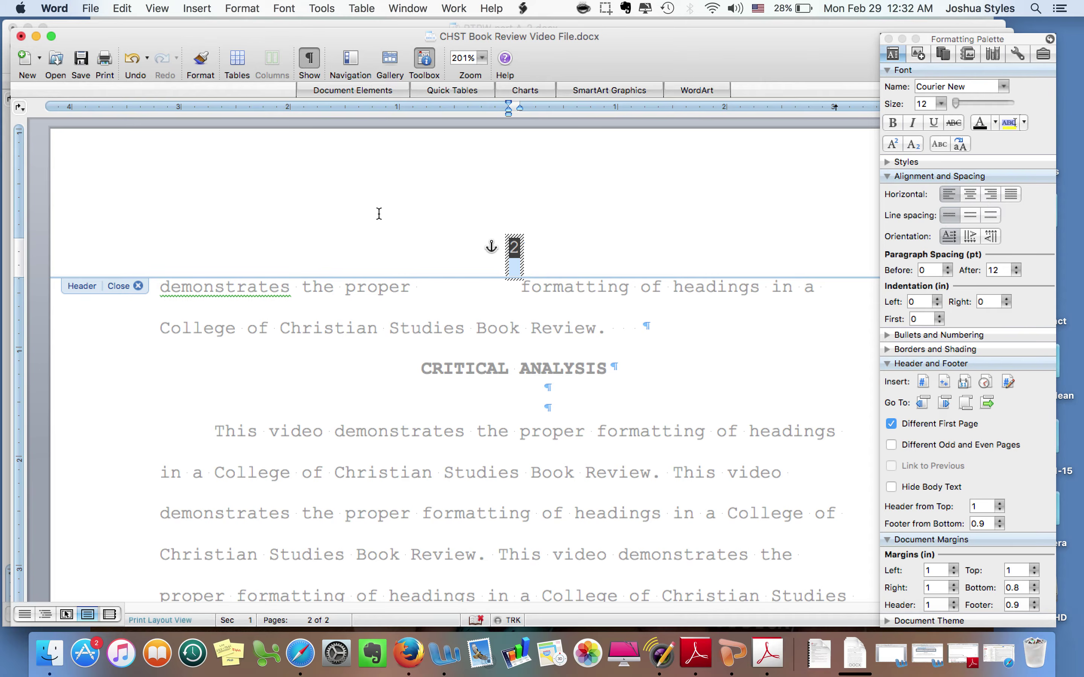
left_click(118, 286)
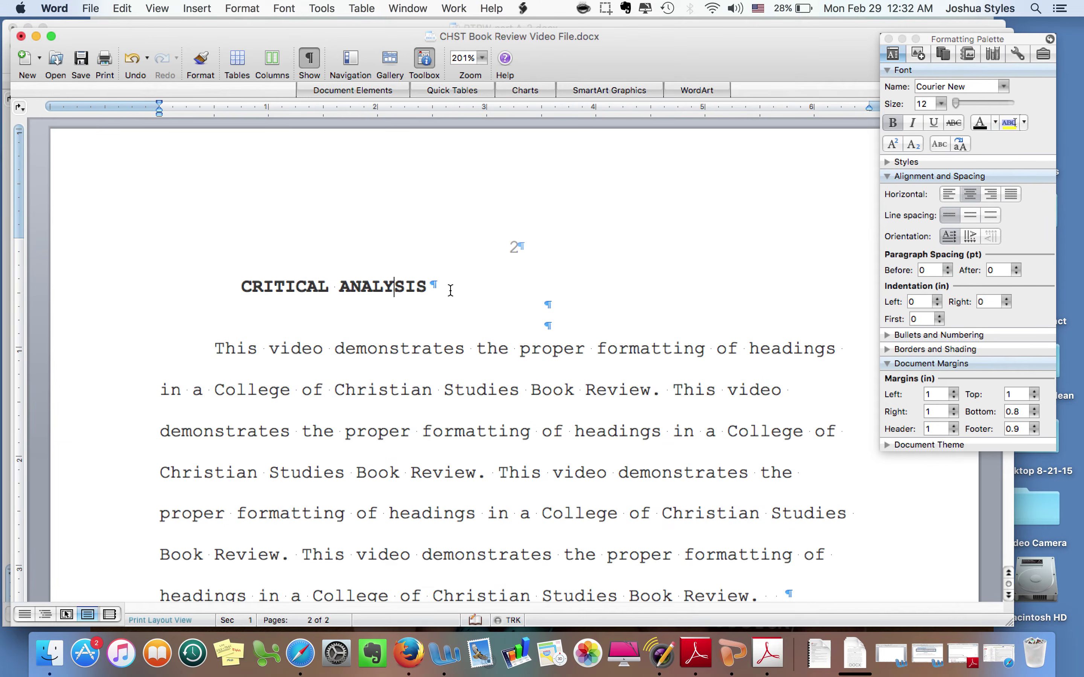